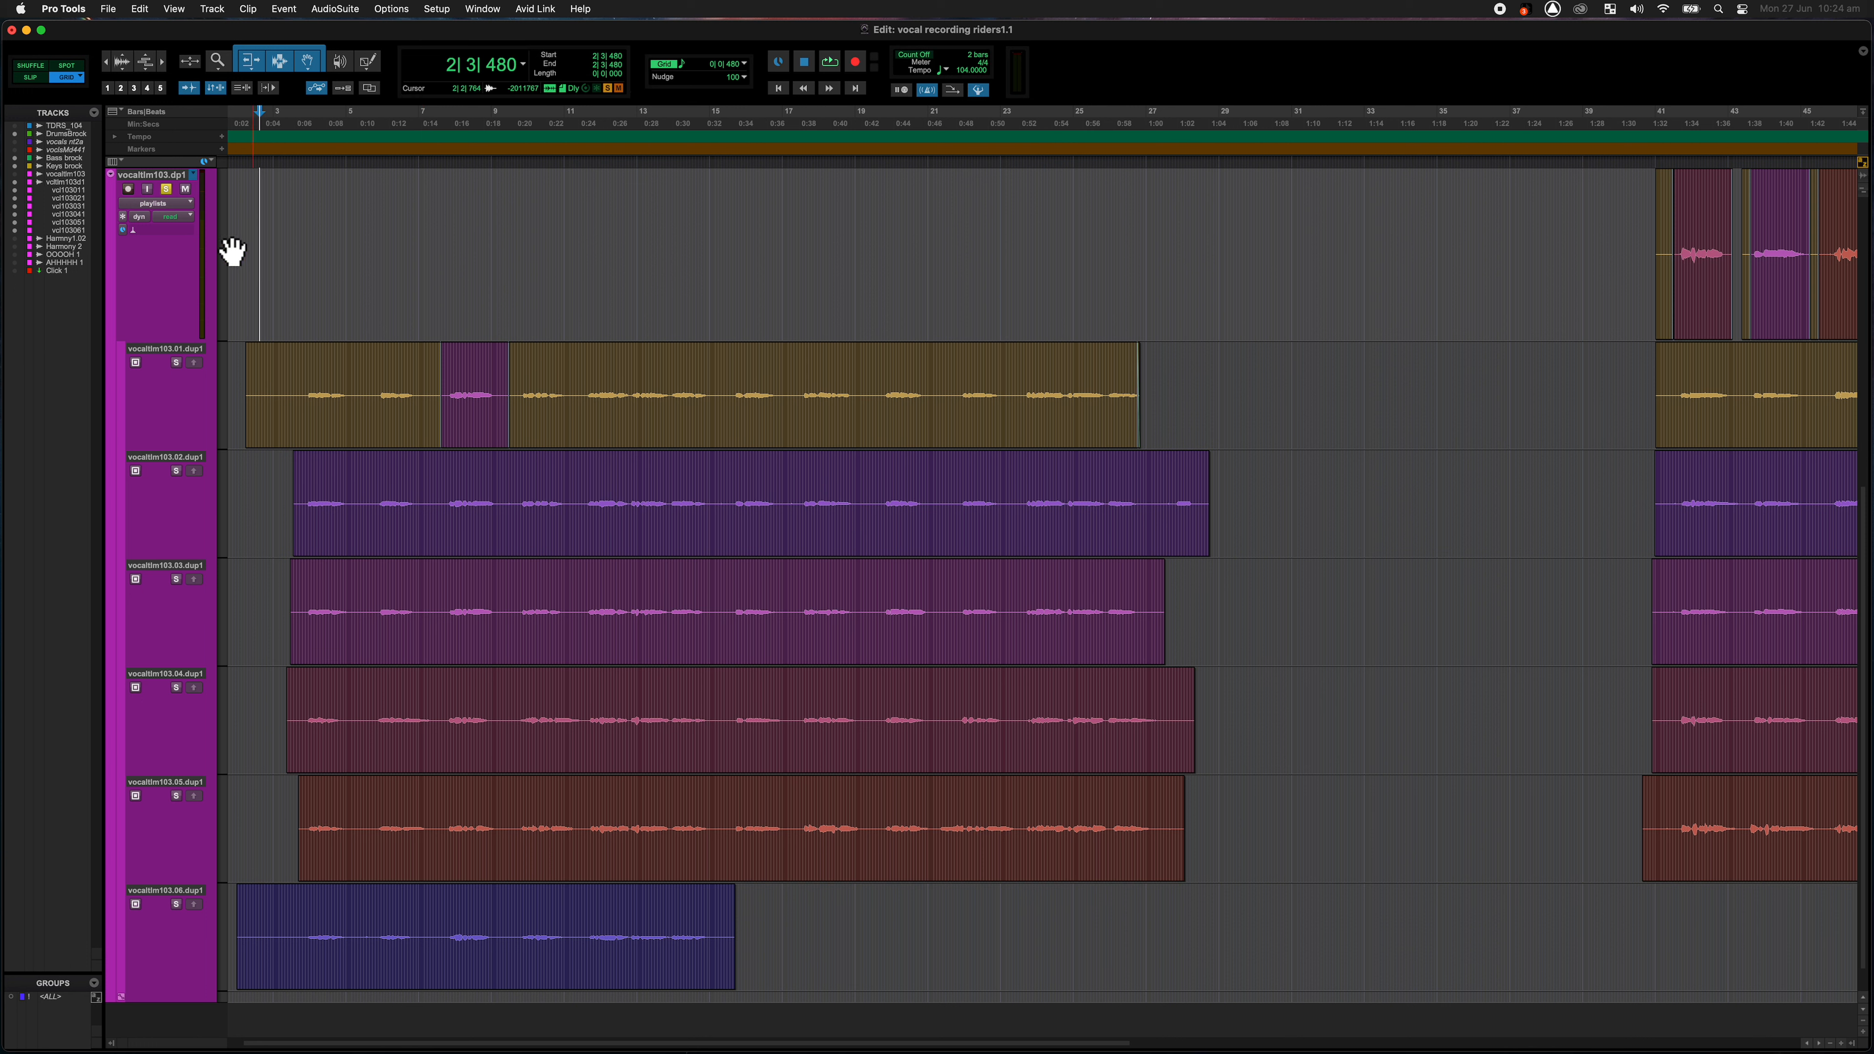
Step: Check which playlists are available on the main vocal track, keeping the current one
click(195, 179)
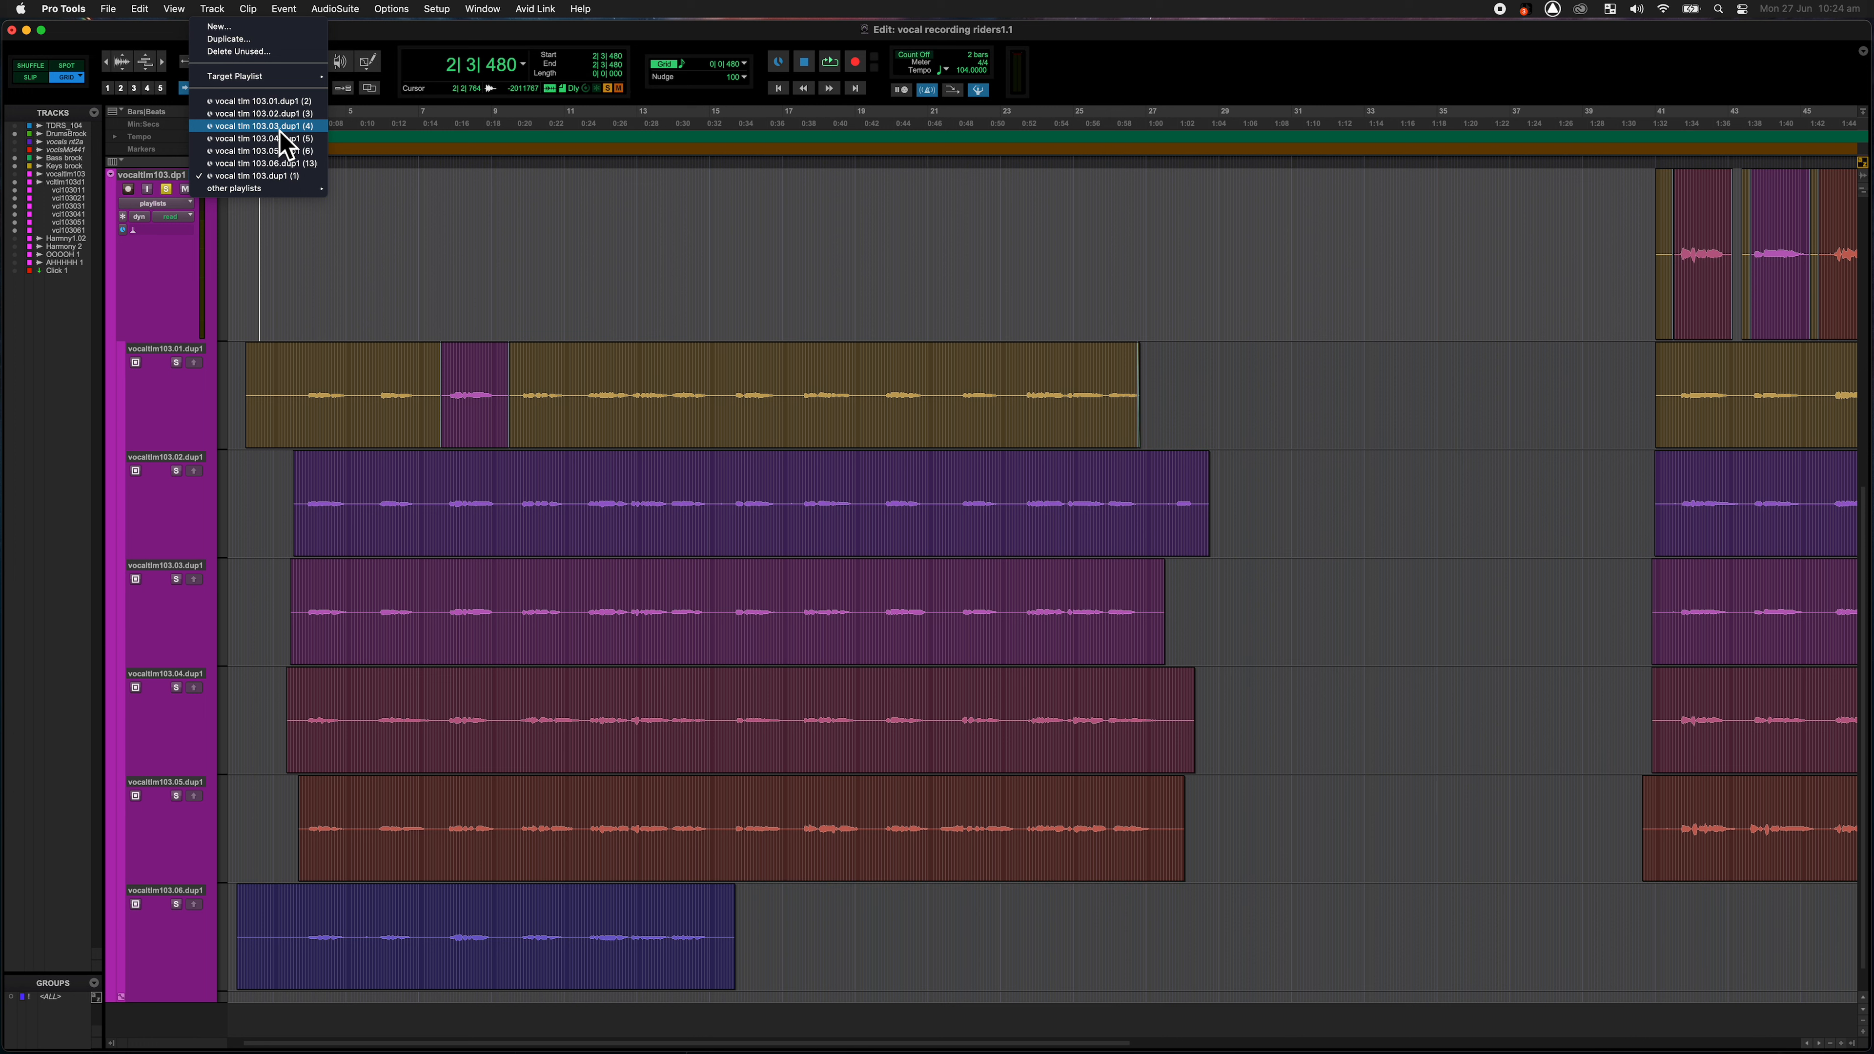
mouse_move(274, 187)
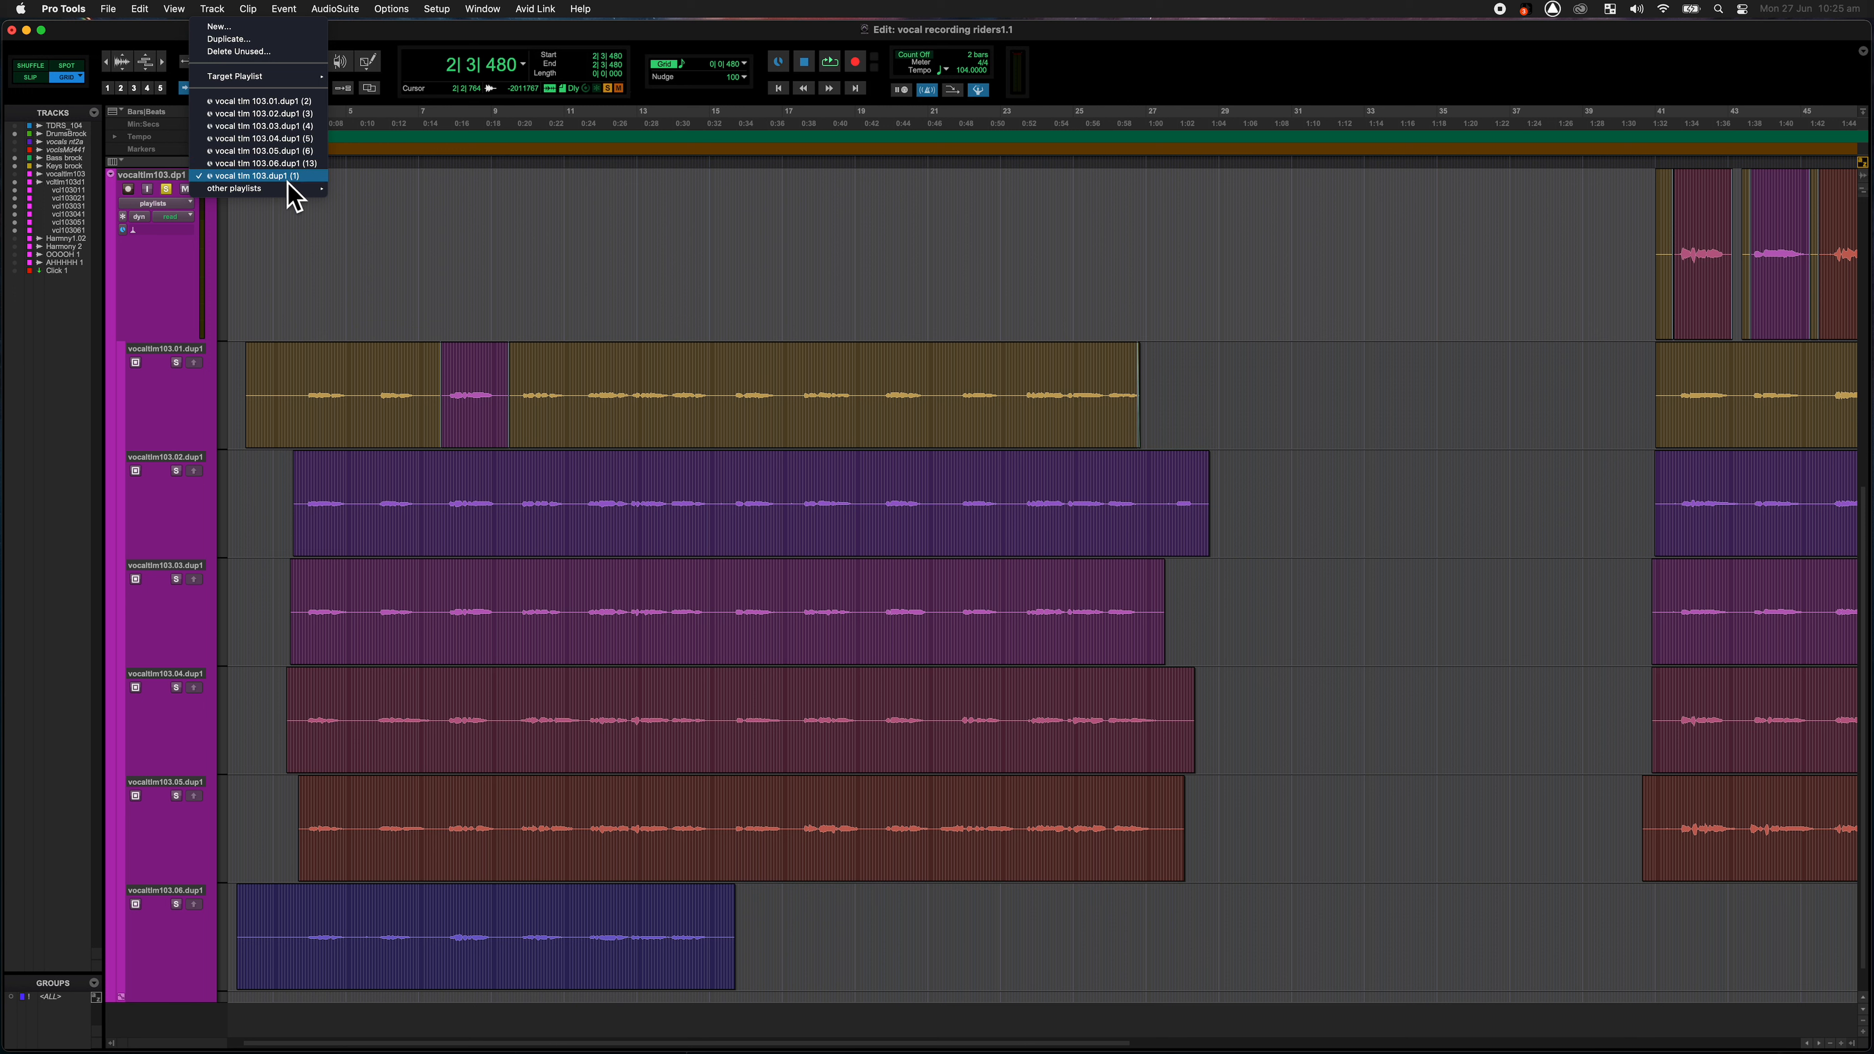
click(669, 278)
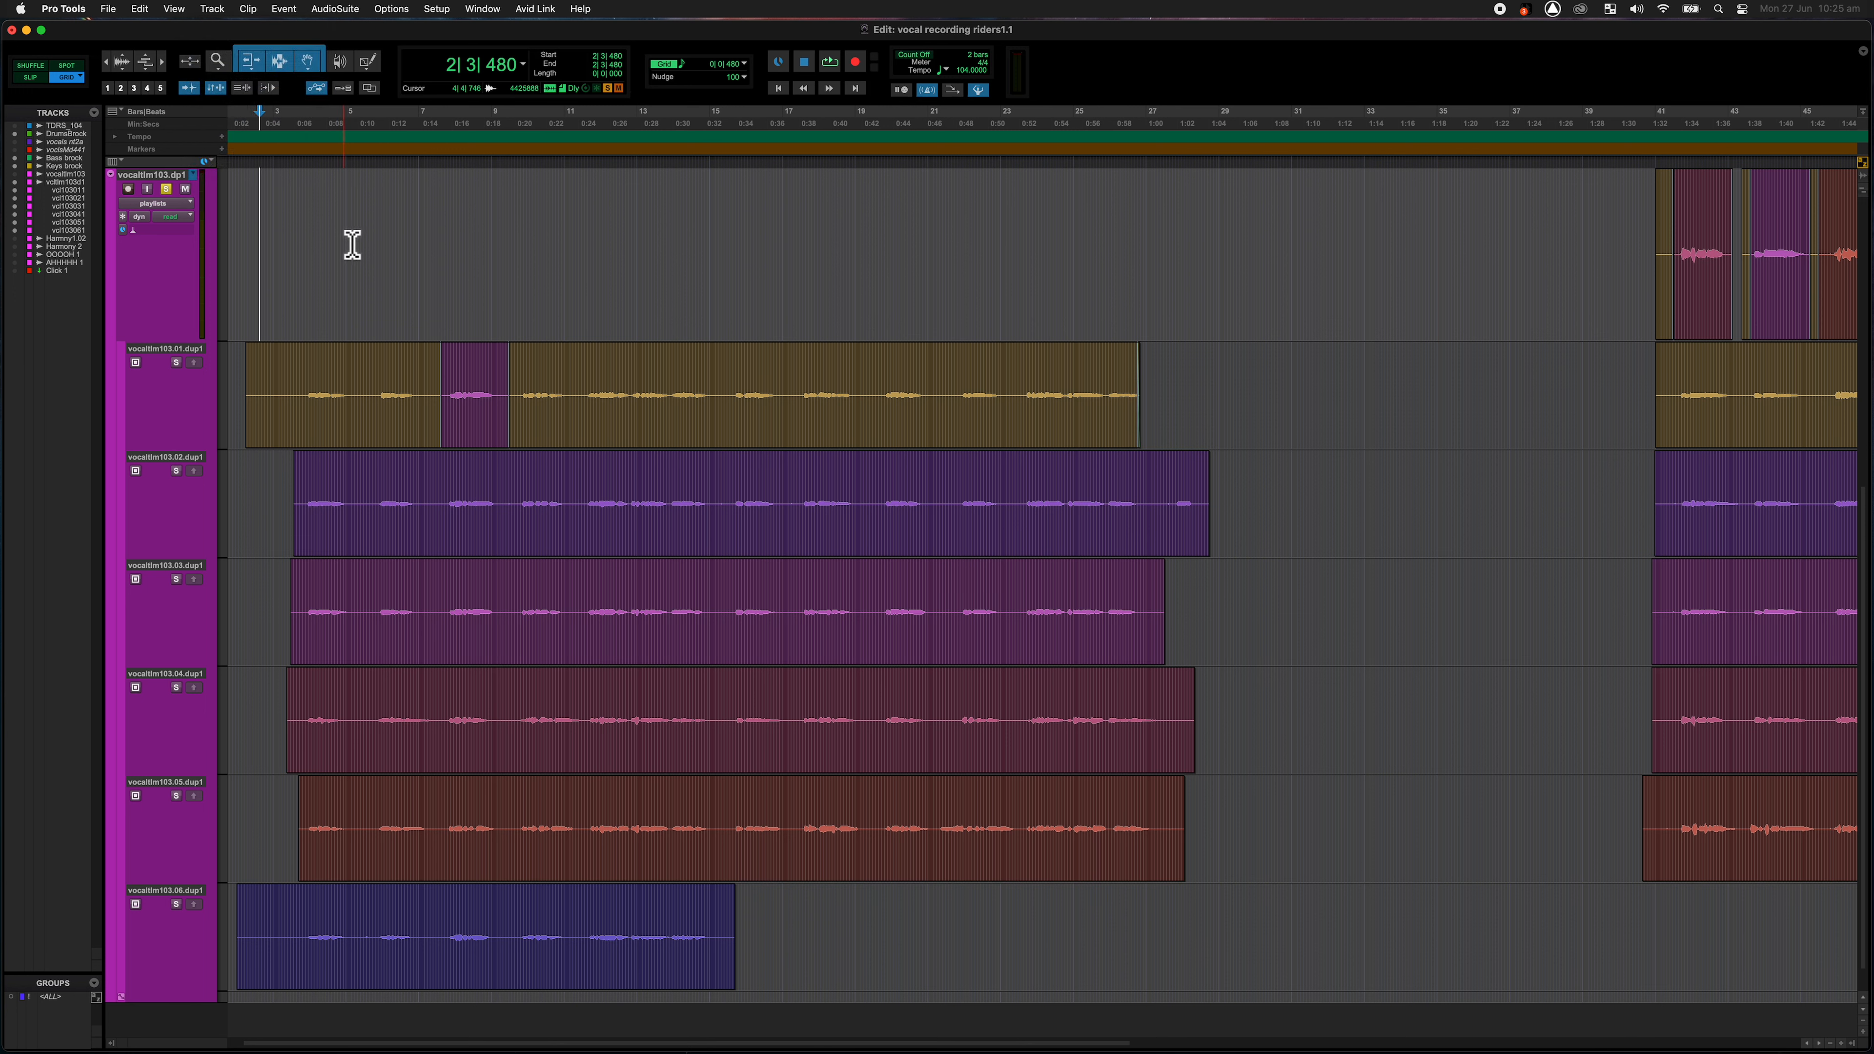
Step: Place the edit cursor at 6|2|000 on the main vocal track, toggle its solo, and review its playlist lanes
scroll(352, 244, up, 5)
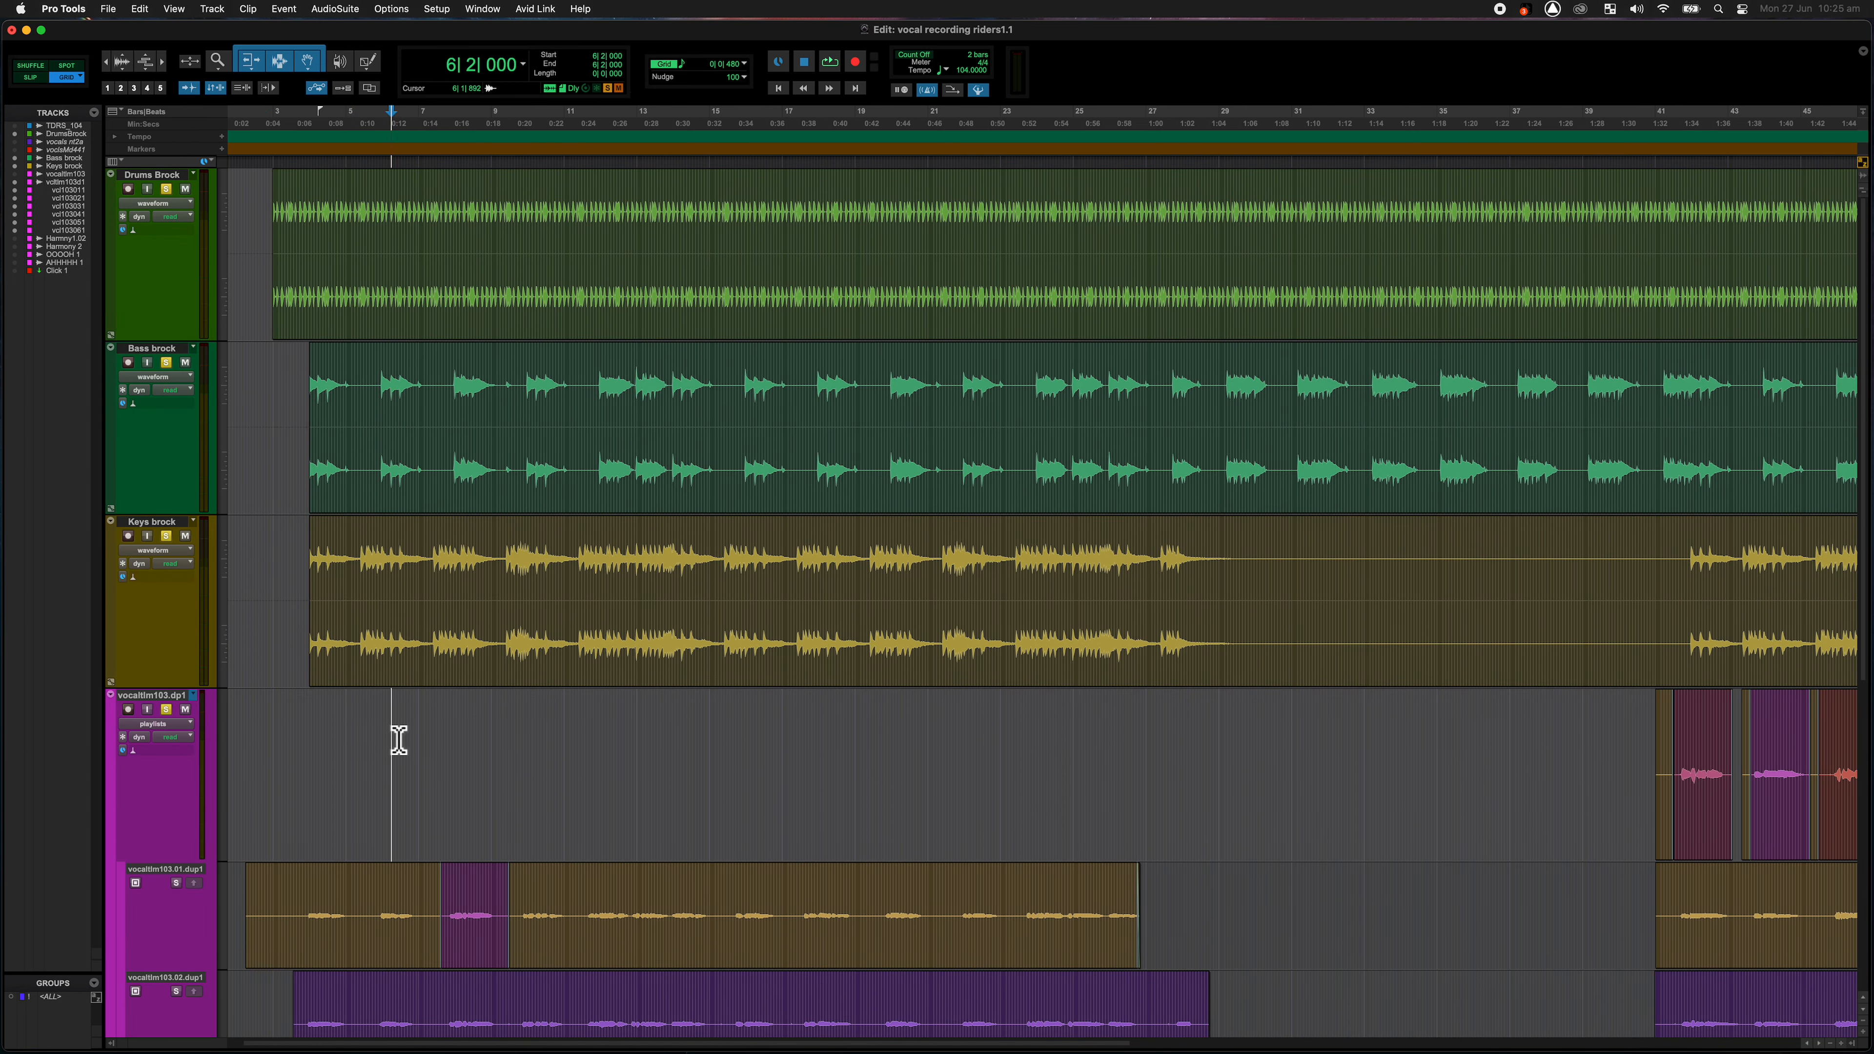
scroll(404, 753, down, 2)
key(shift+s)
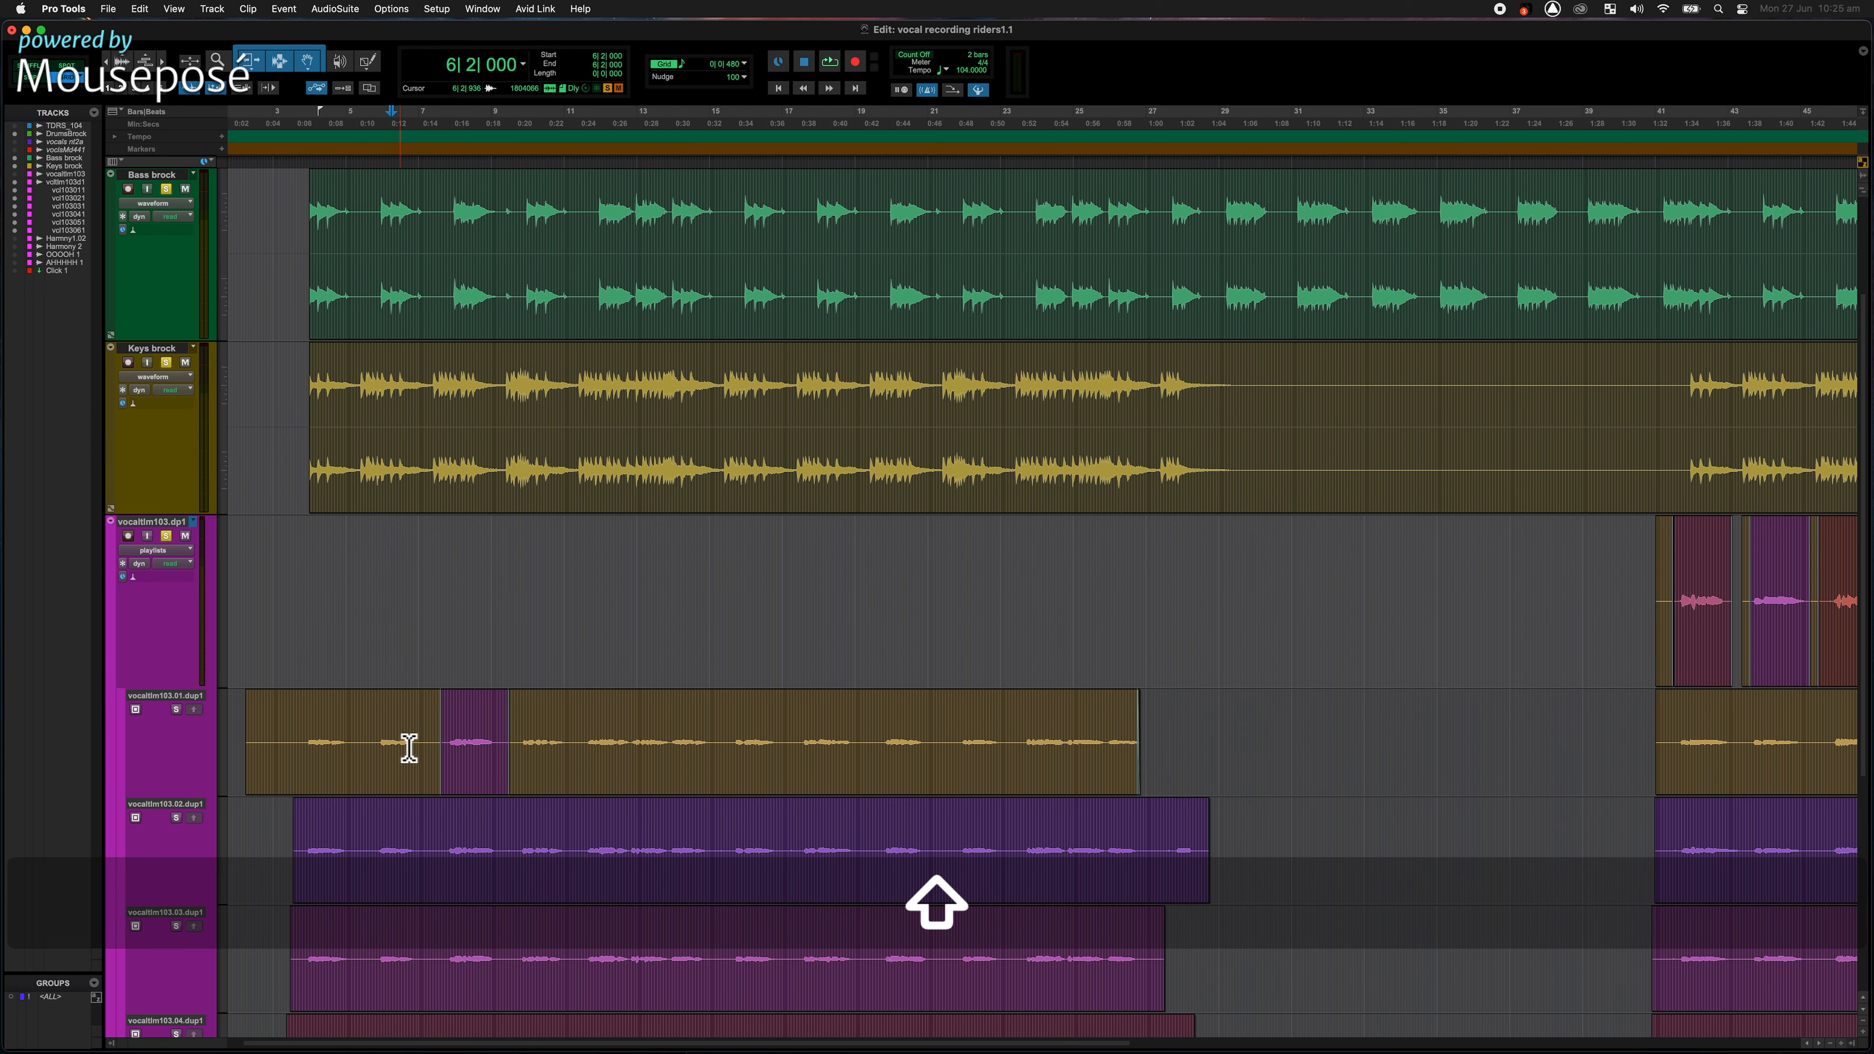
key(shift+s)
key(shift+s)
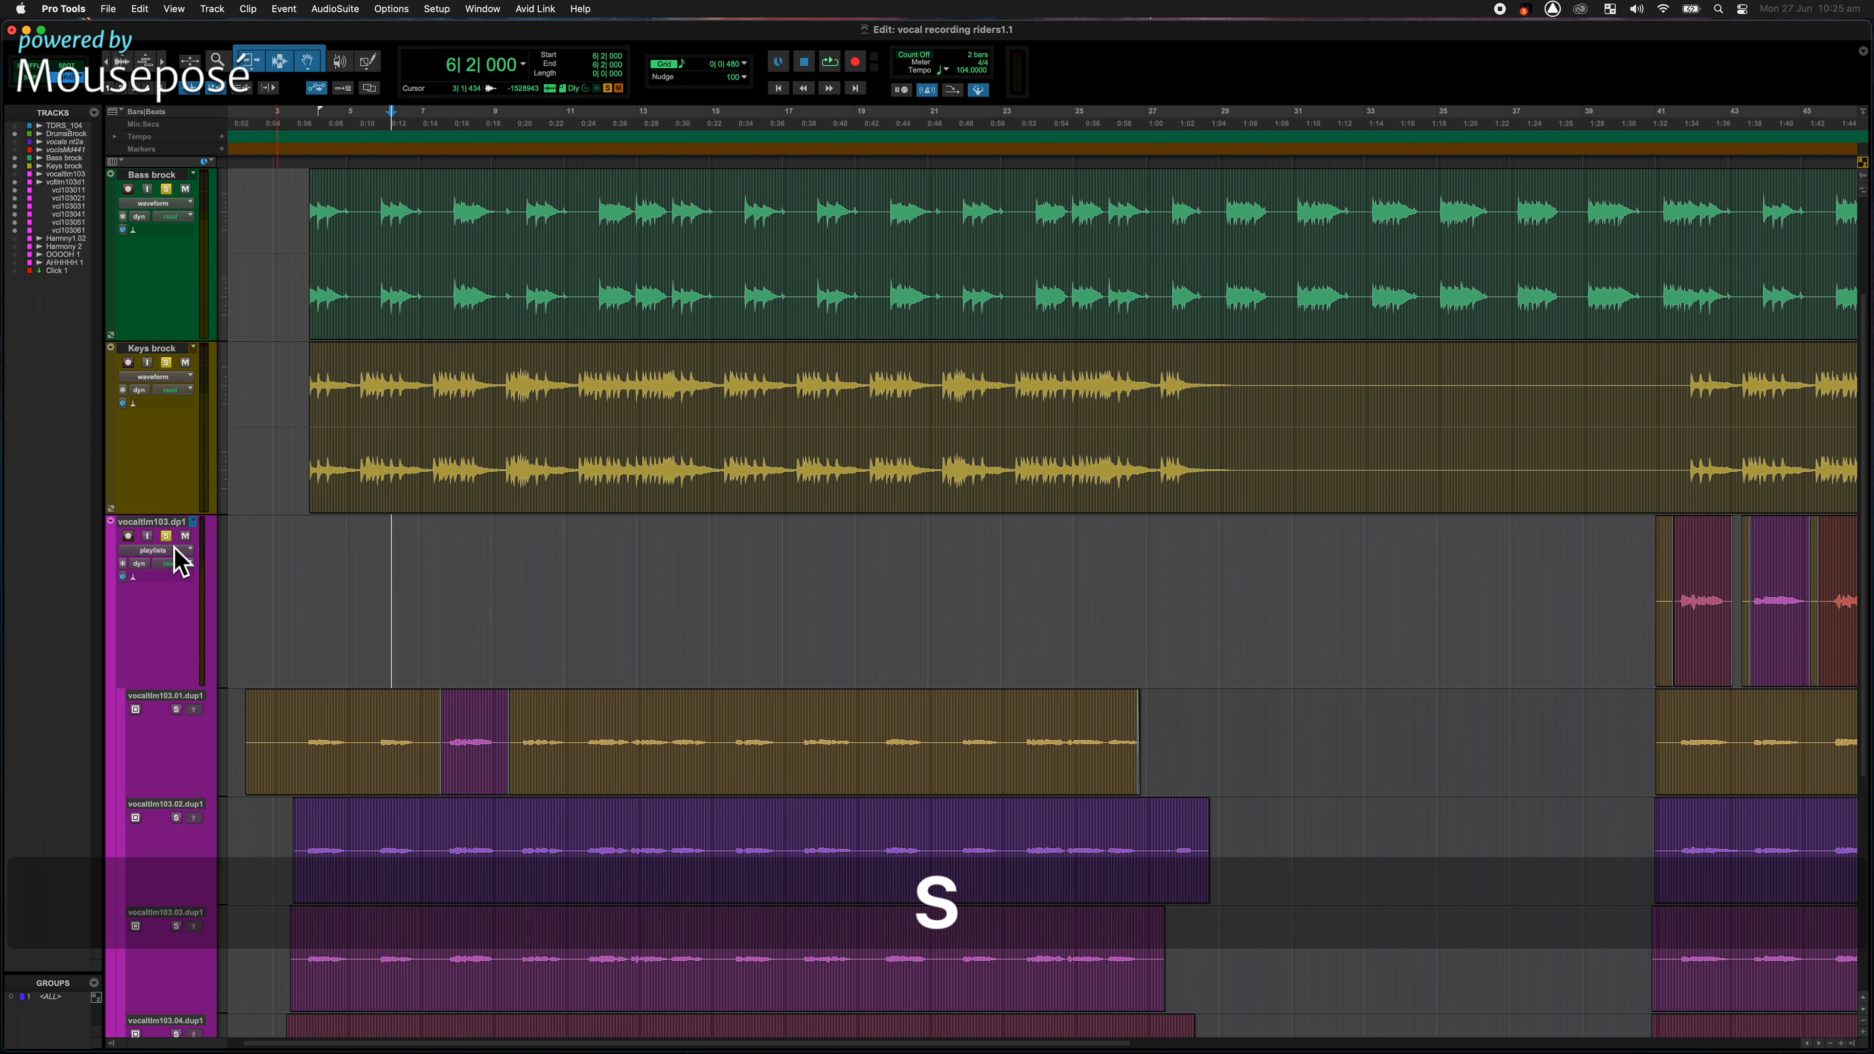
scroll(441, 637, down, 2)
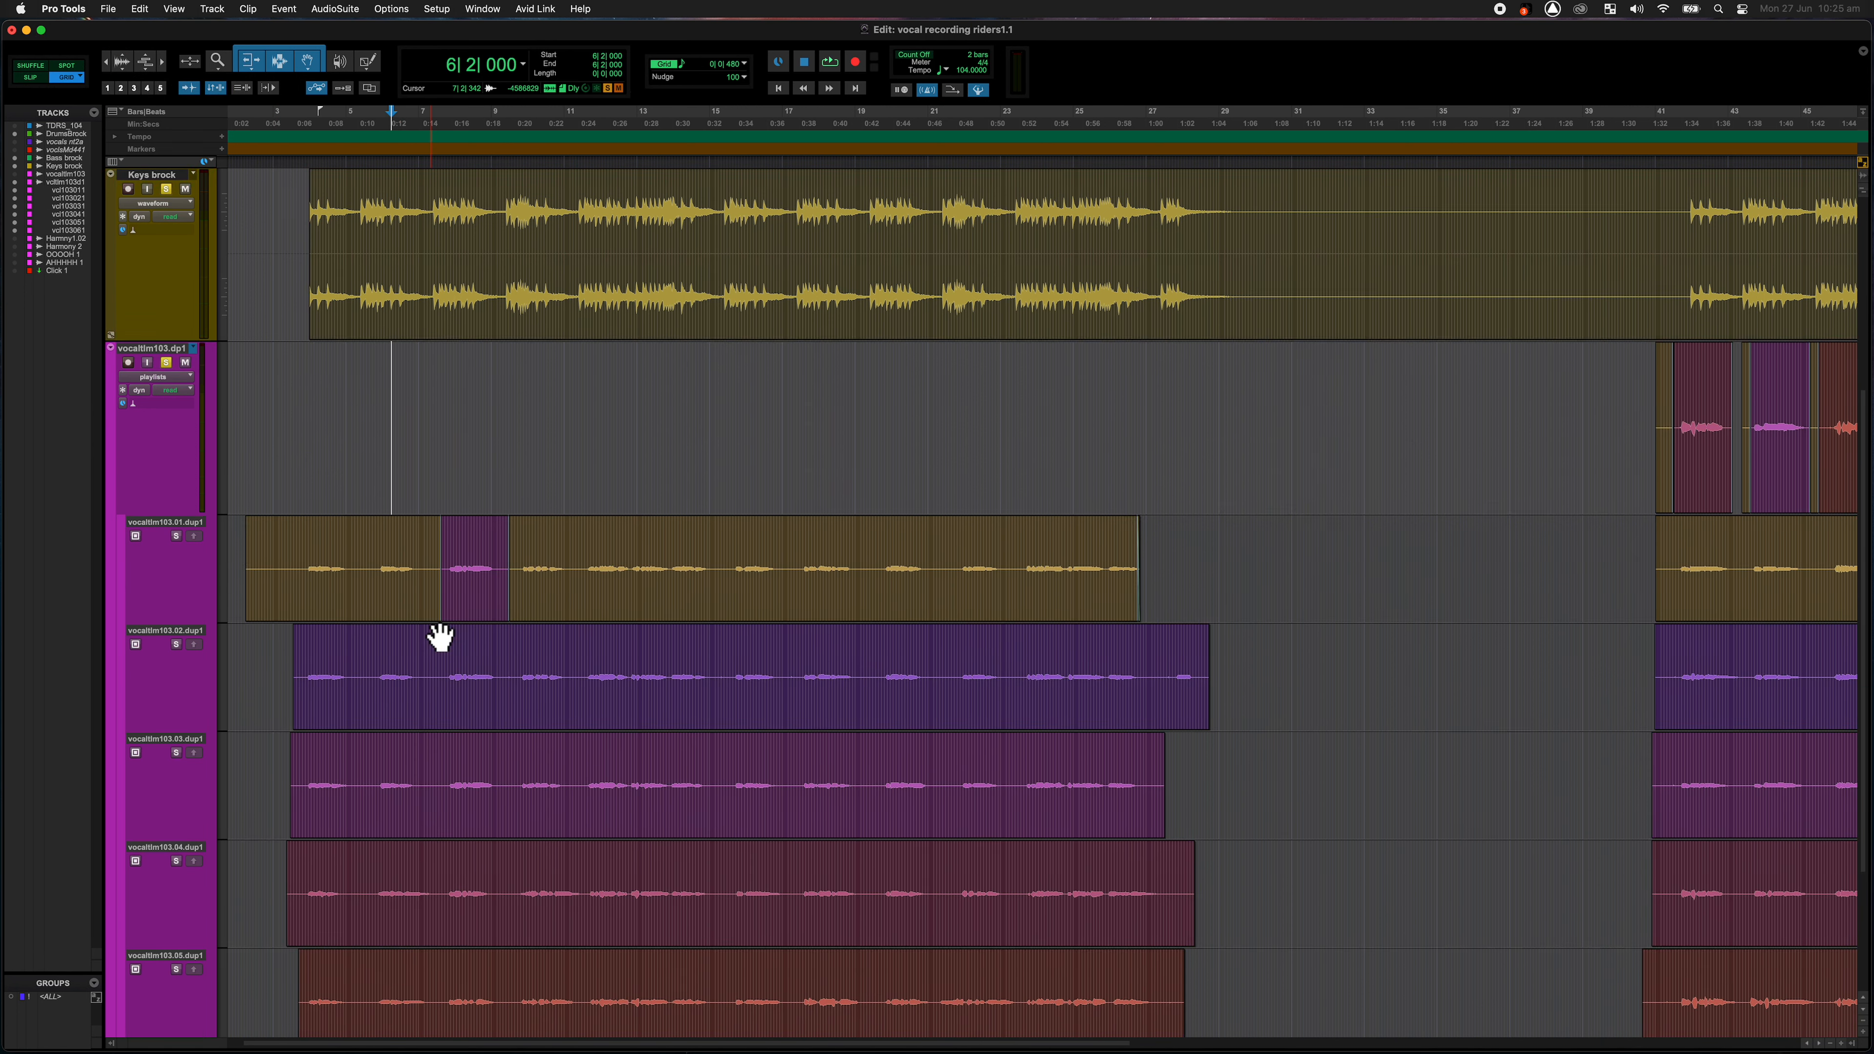
scroll(441, 636, down, 2)
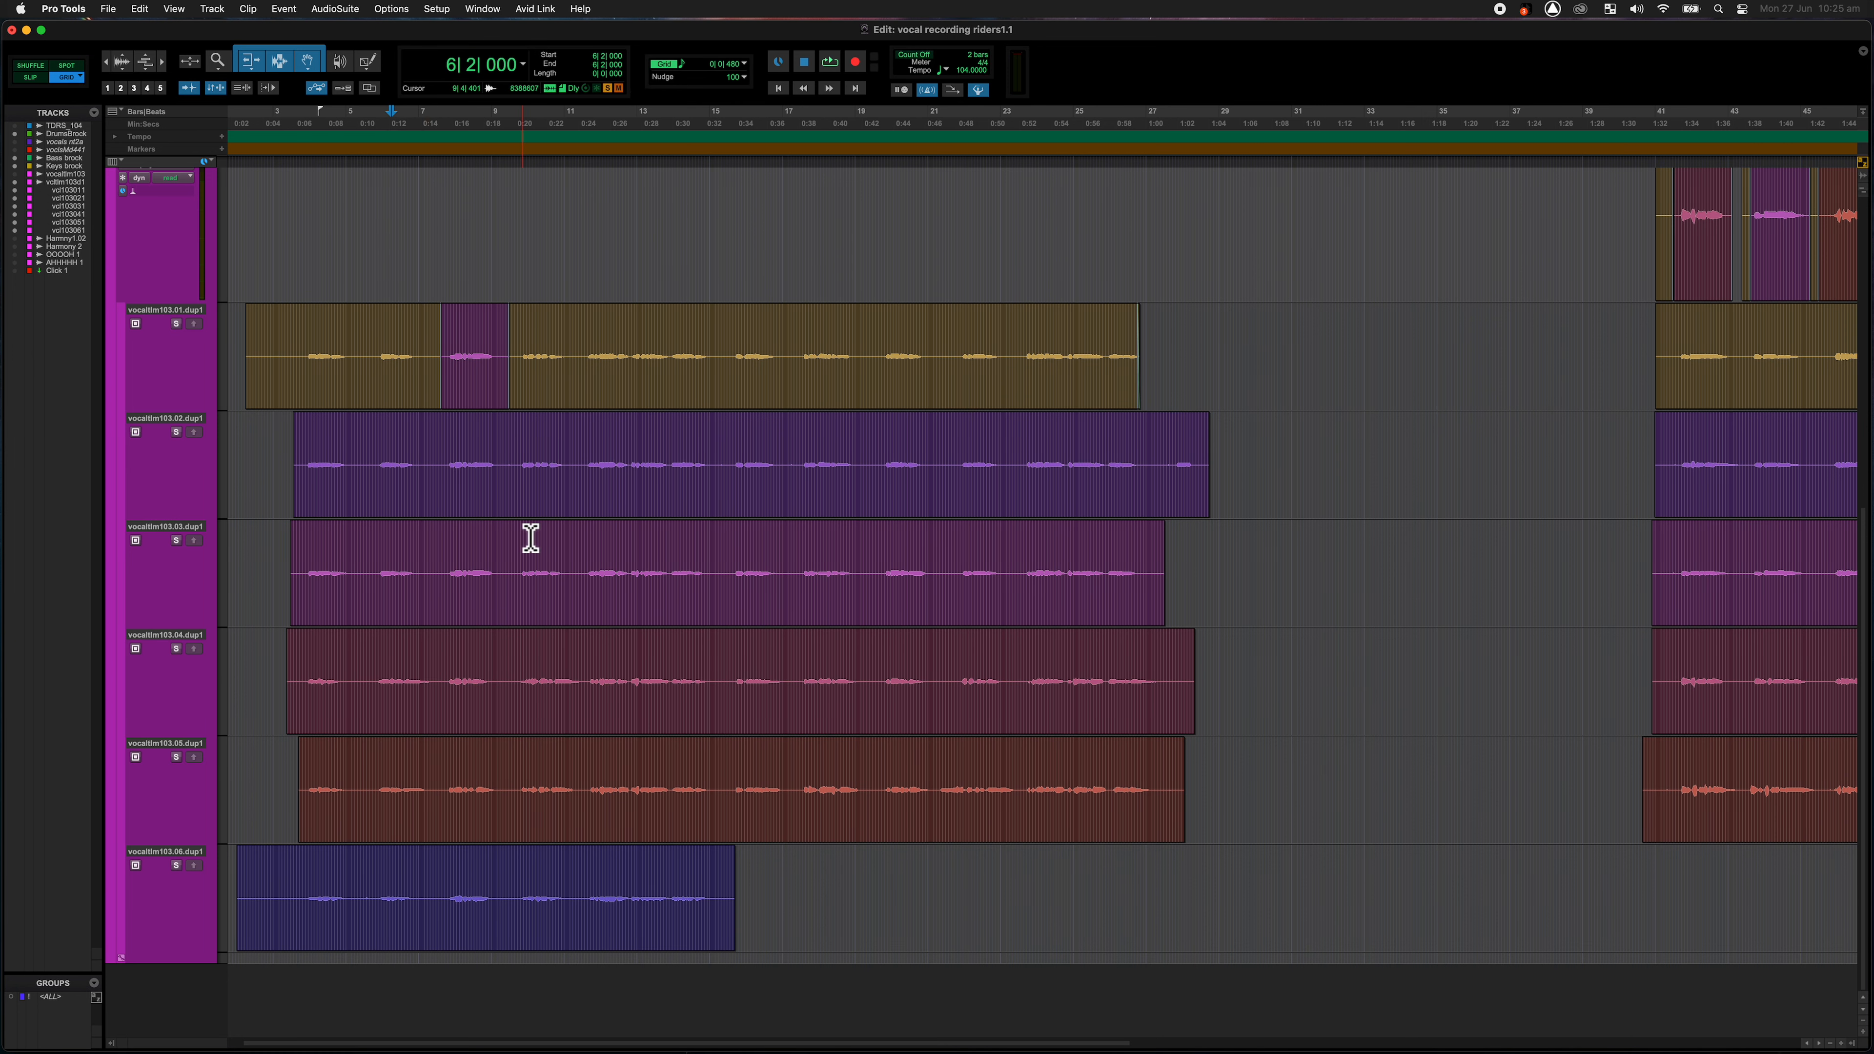
scroll(243, 354, up, 4)
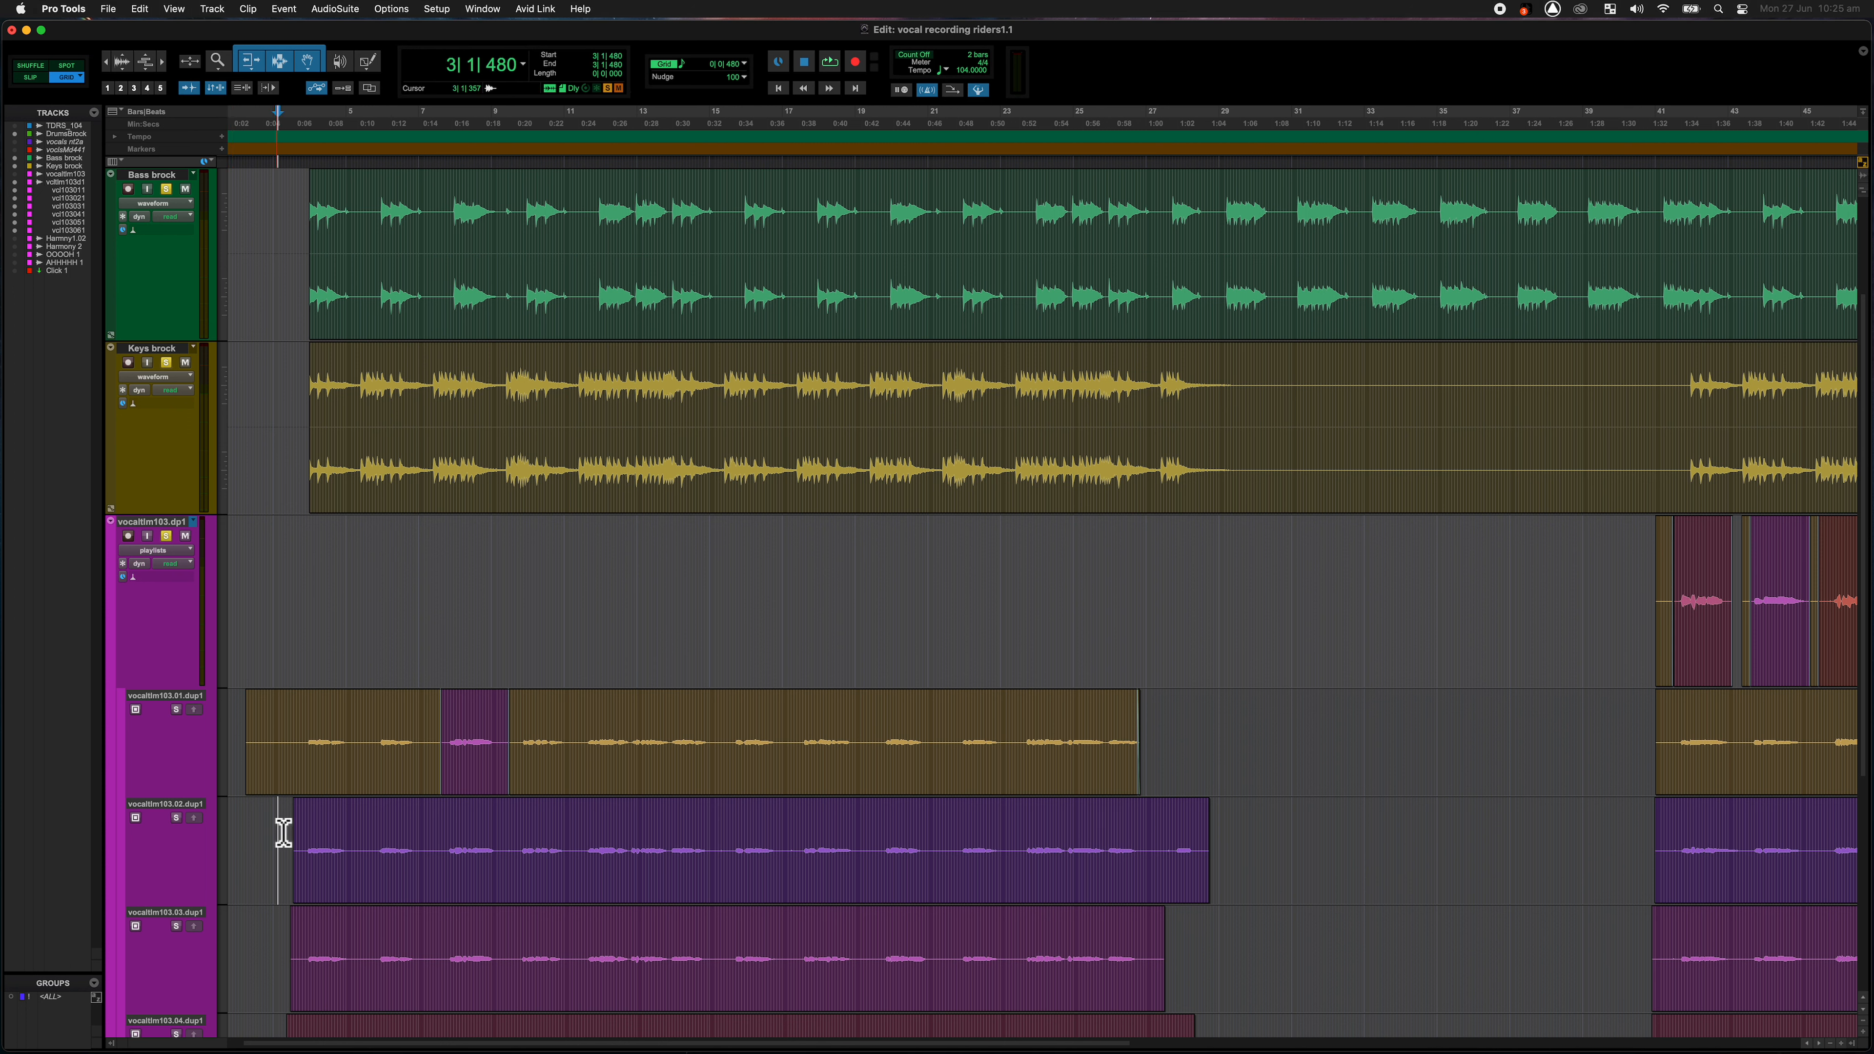
Step: Audition the .02 and .03 vocal playlist lanes in turn, soloing each and playing from around bar 3
key(shift)
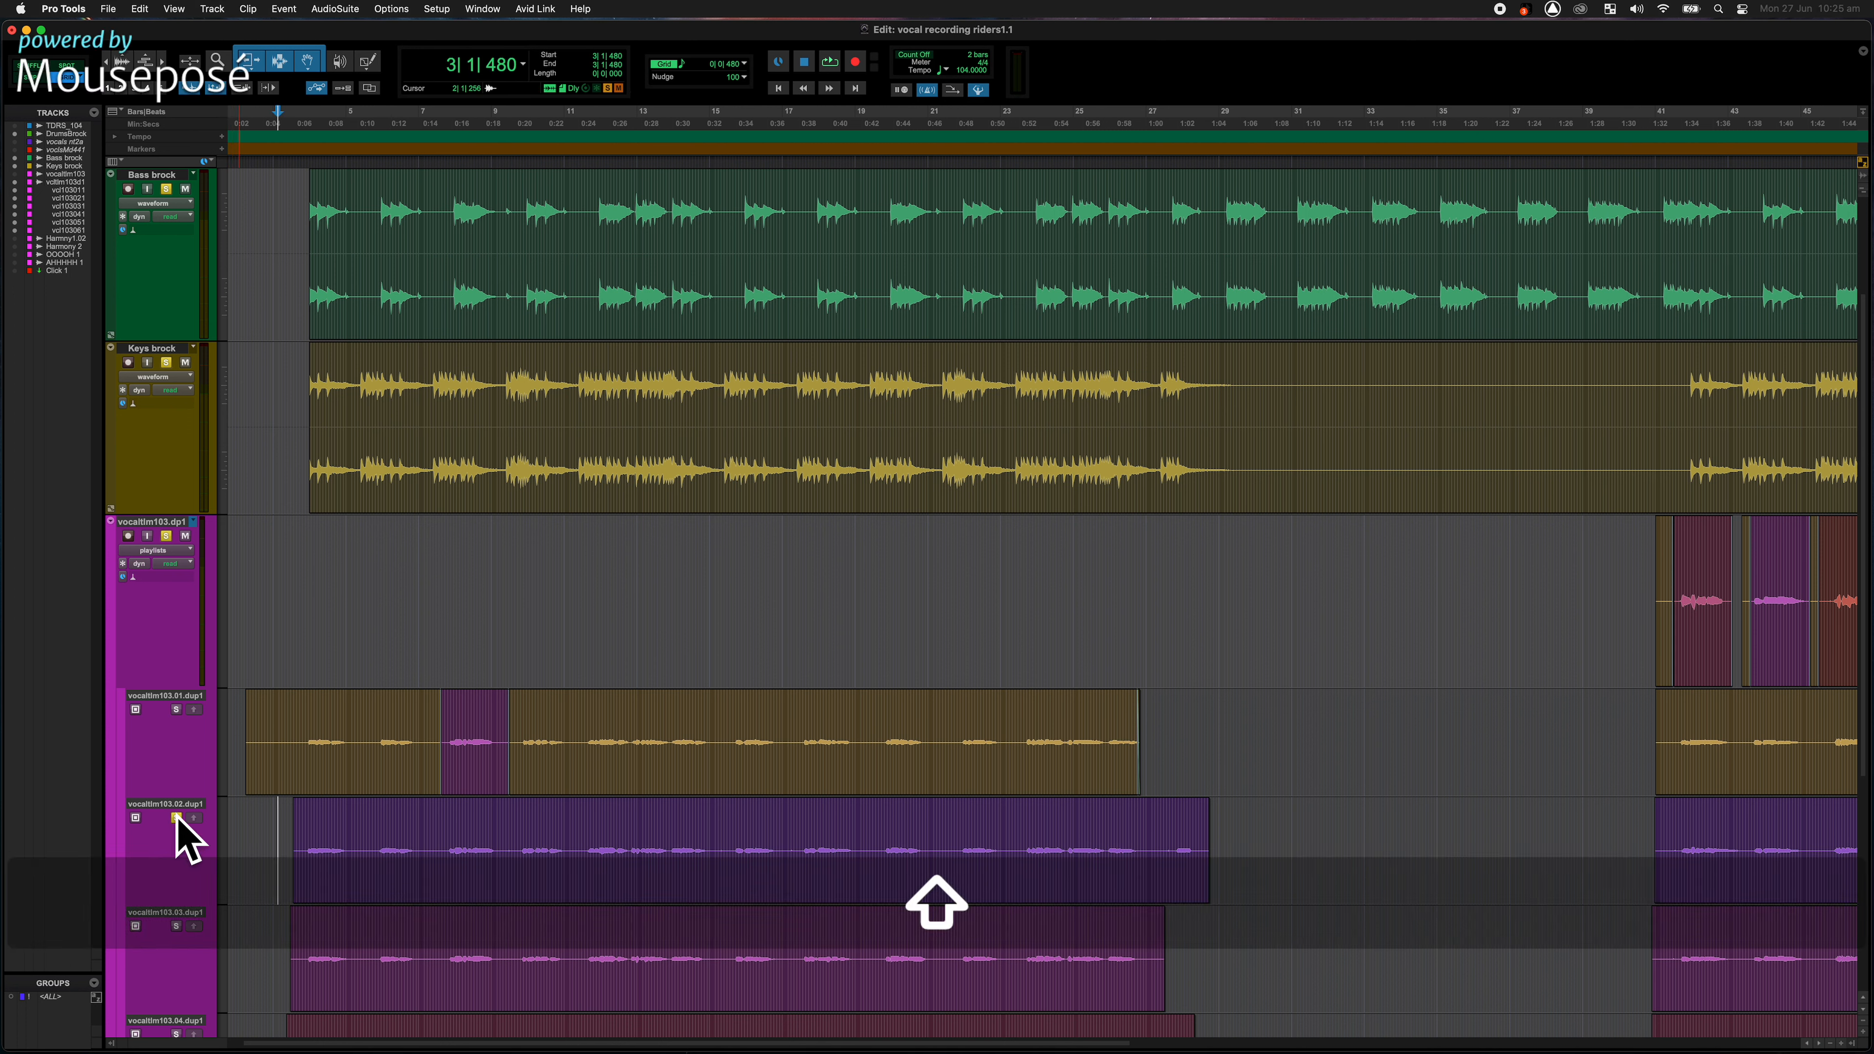
key(space)
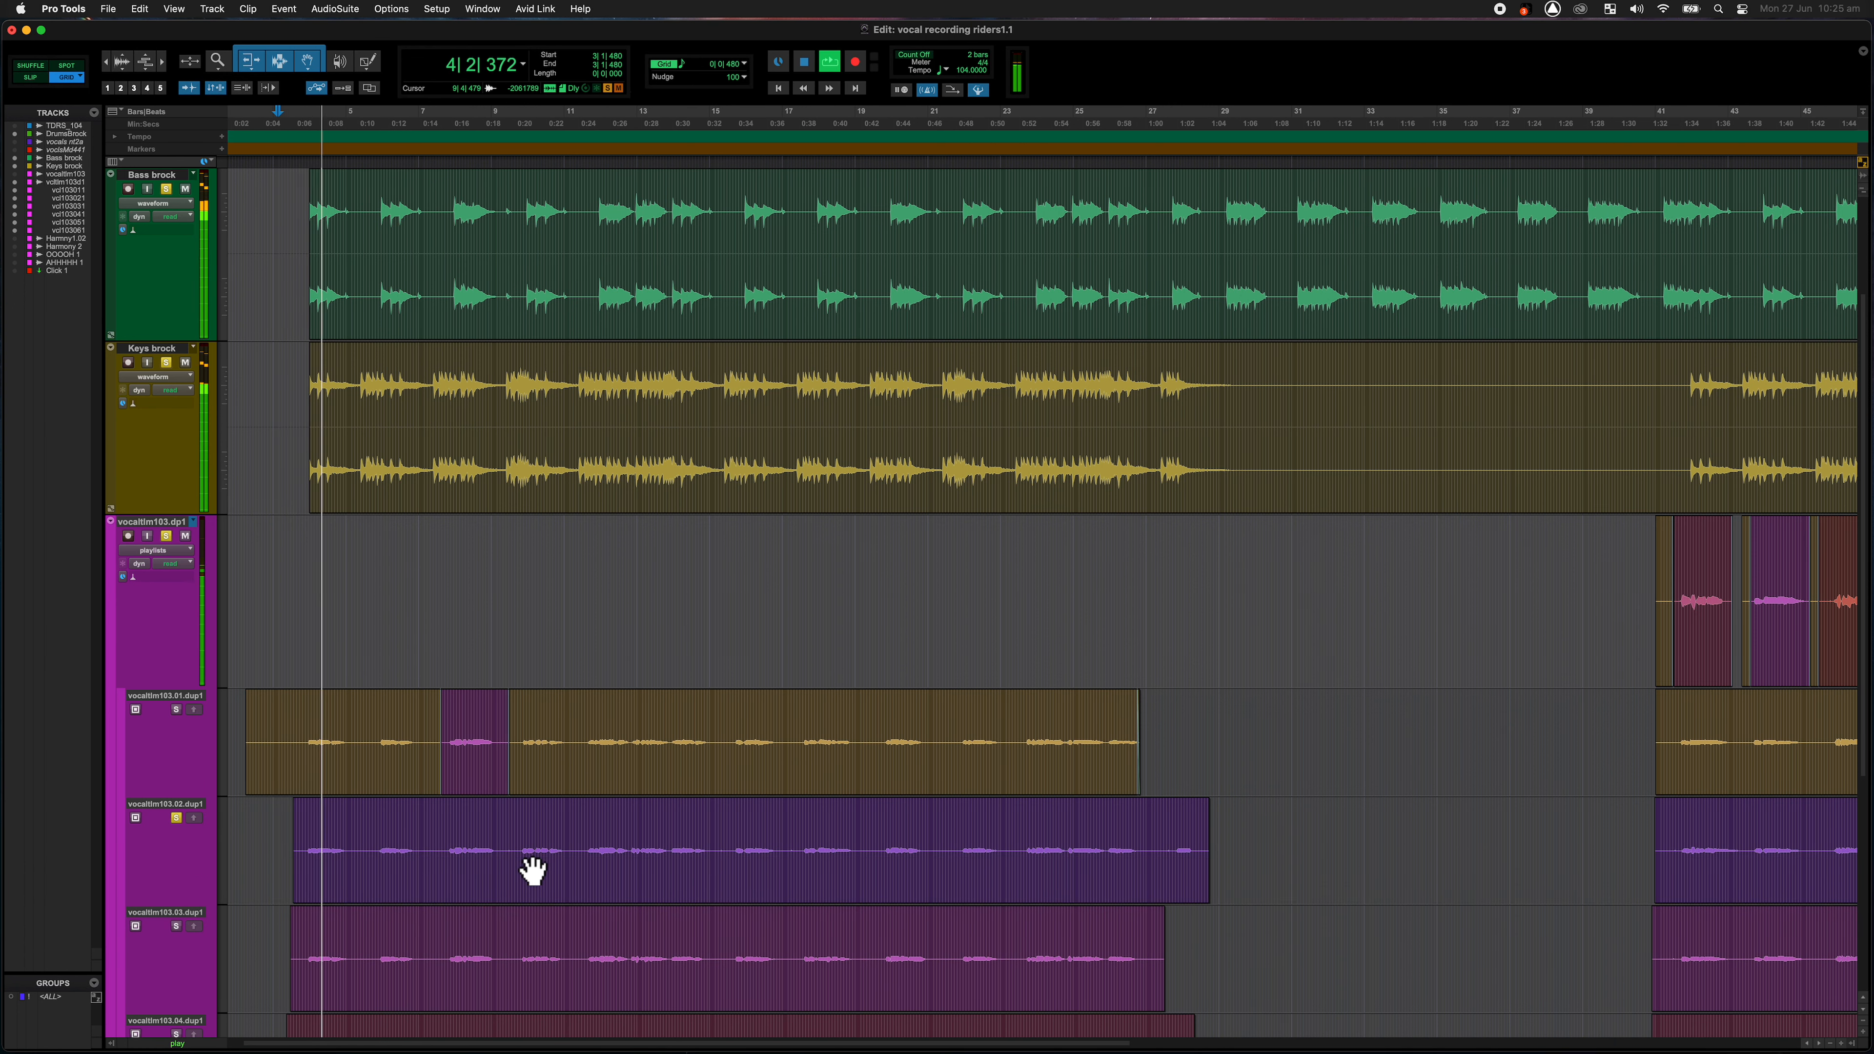
scroll(550, 828, down, 5)
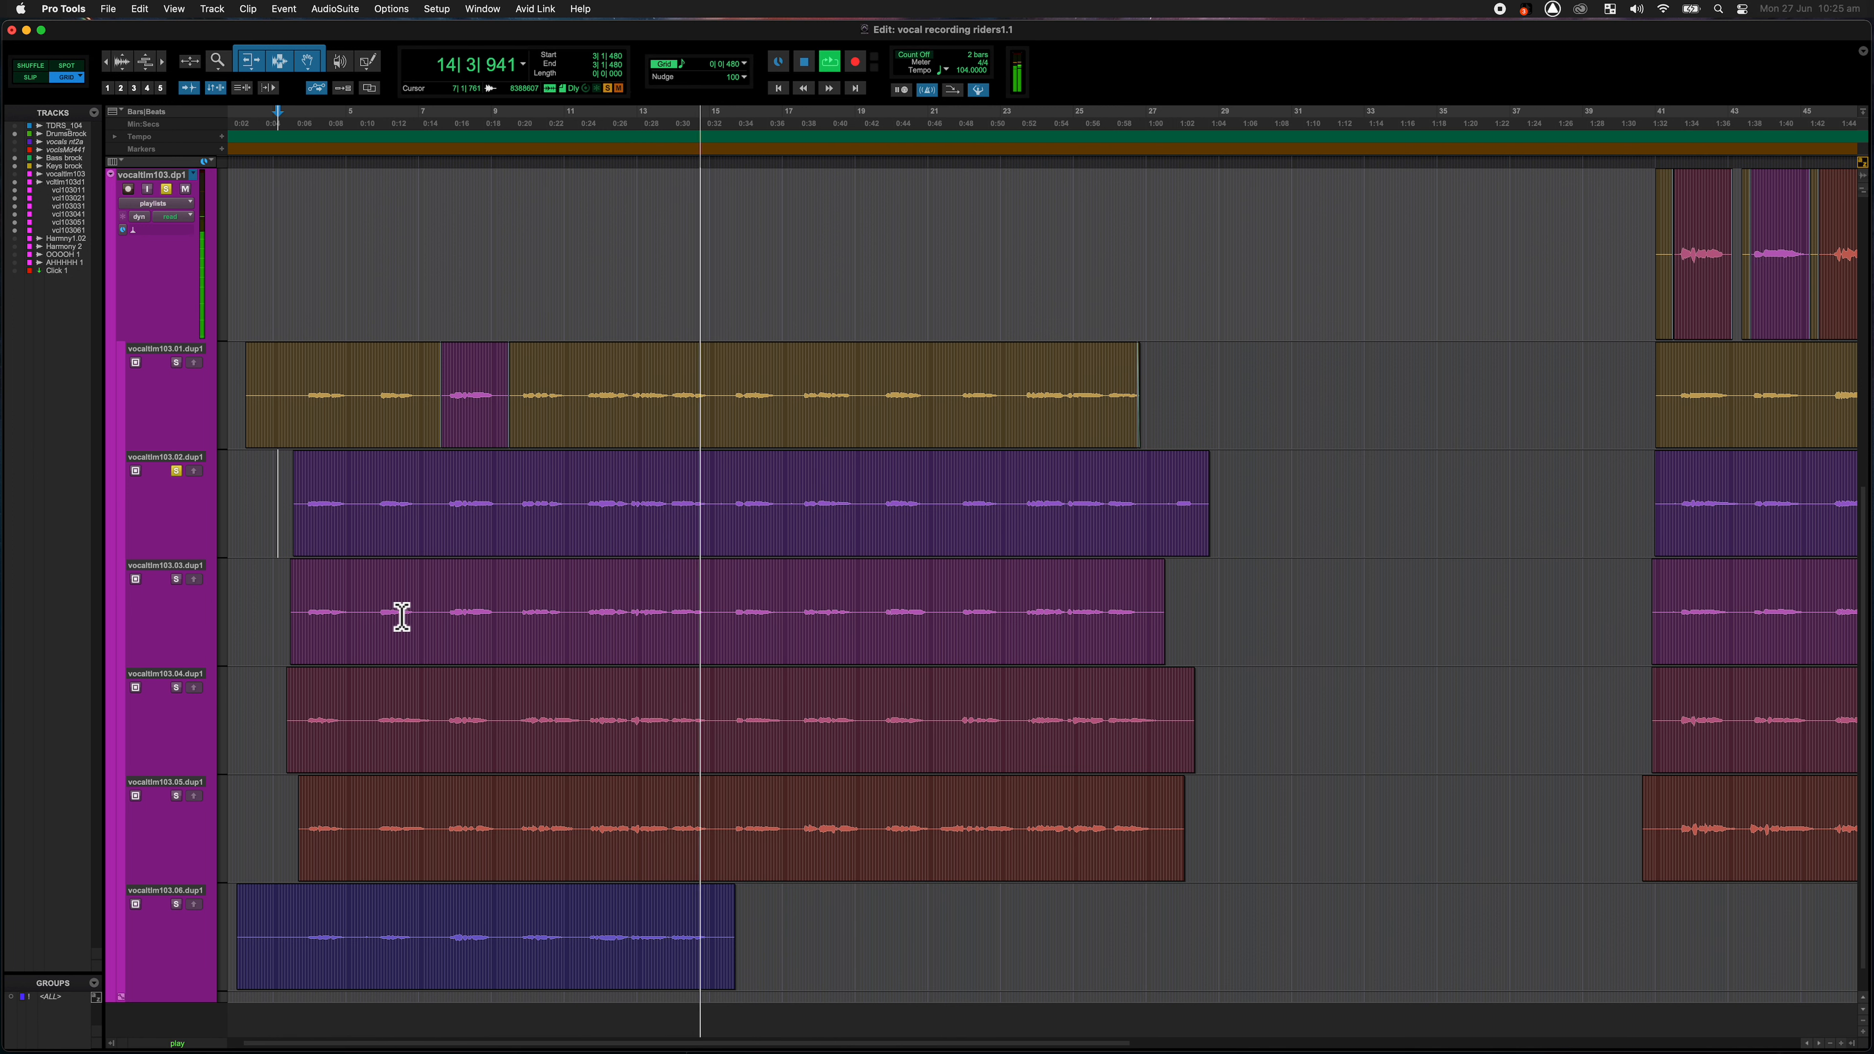
key(space)
key(s)
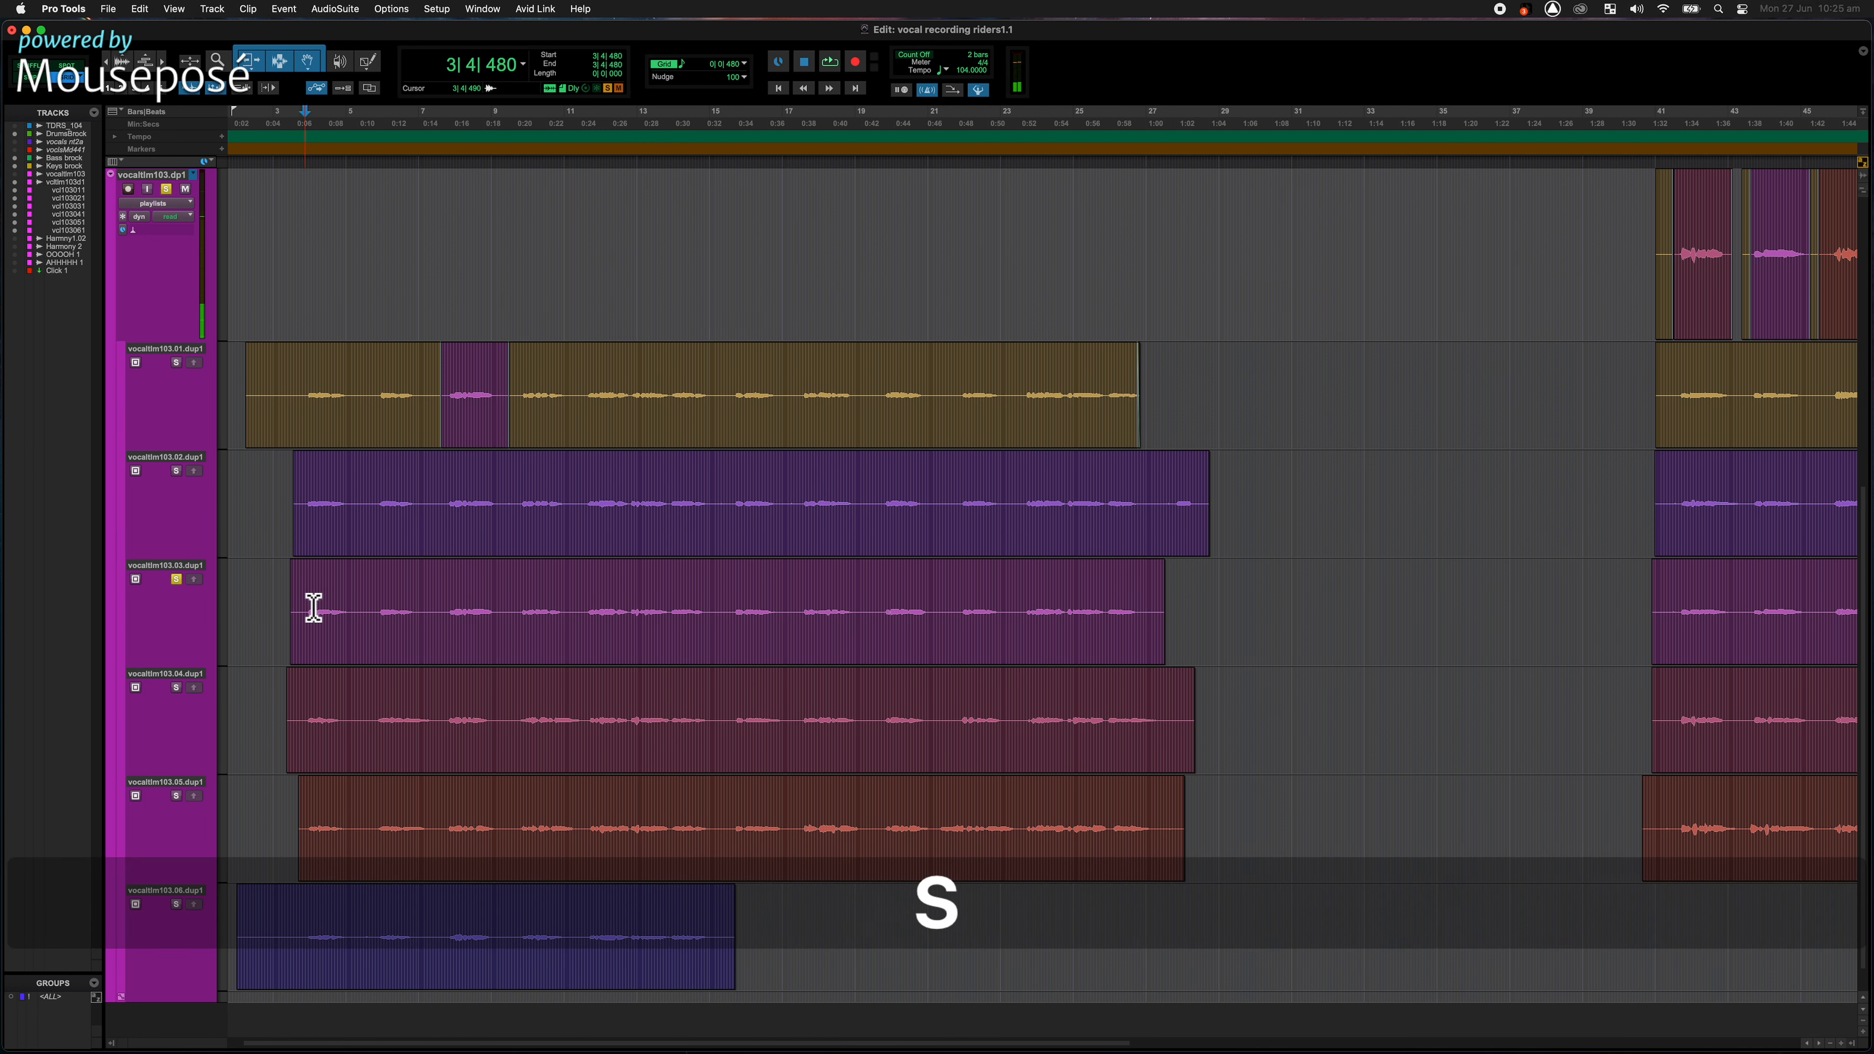
key(space)
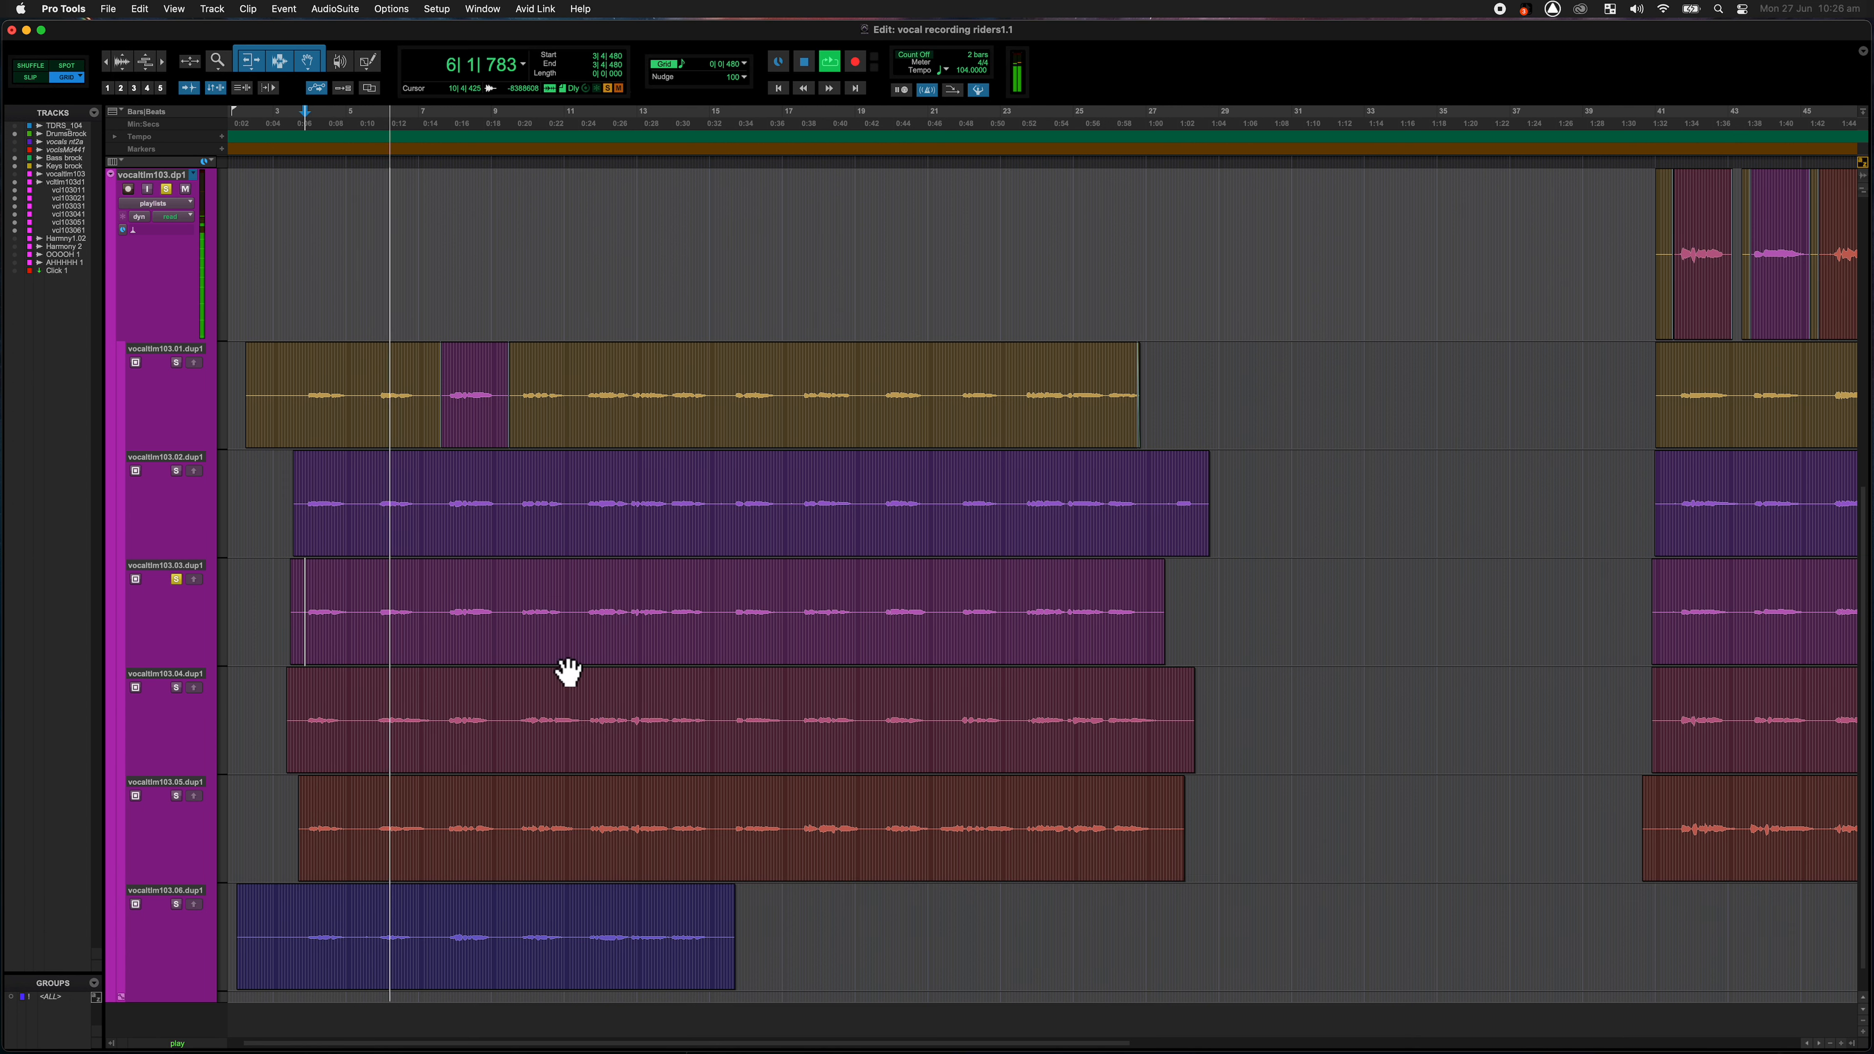
key(space)
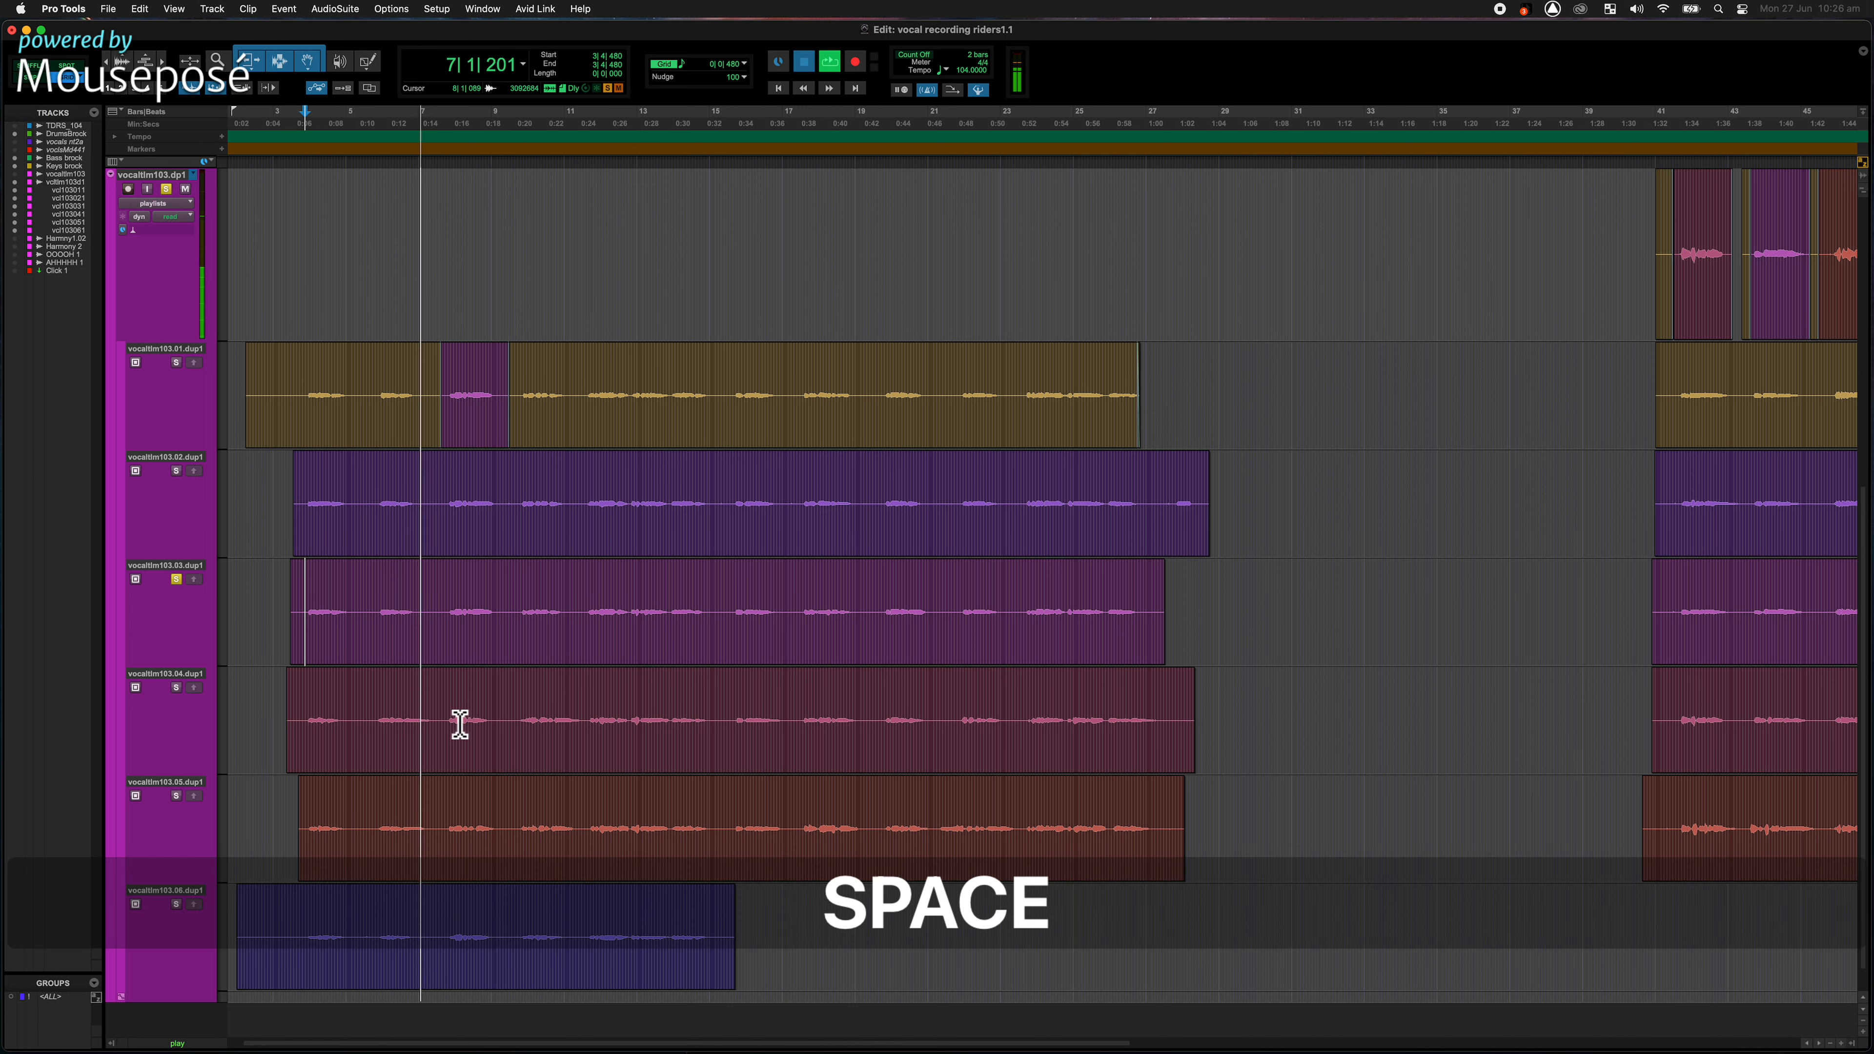
Step: Solo and play the .04 and .05 vocal playlist lanes in turn, starting each from 5|4|000
click(379, 725)
key(shift+s)
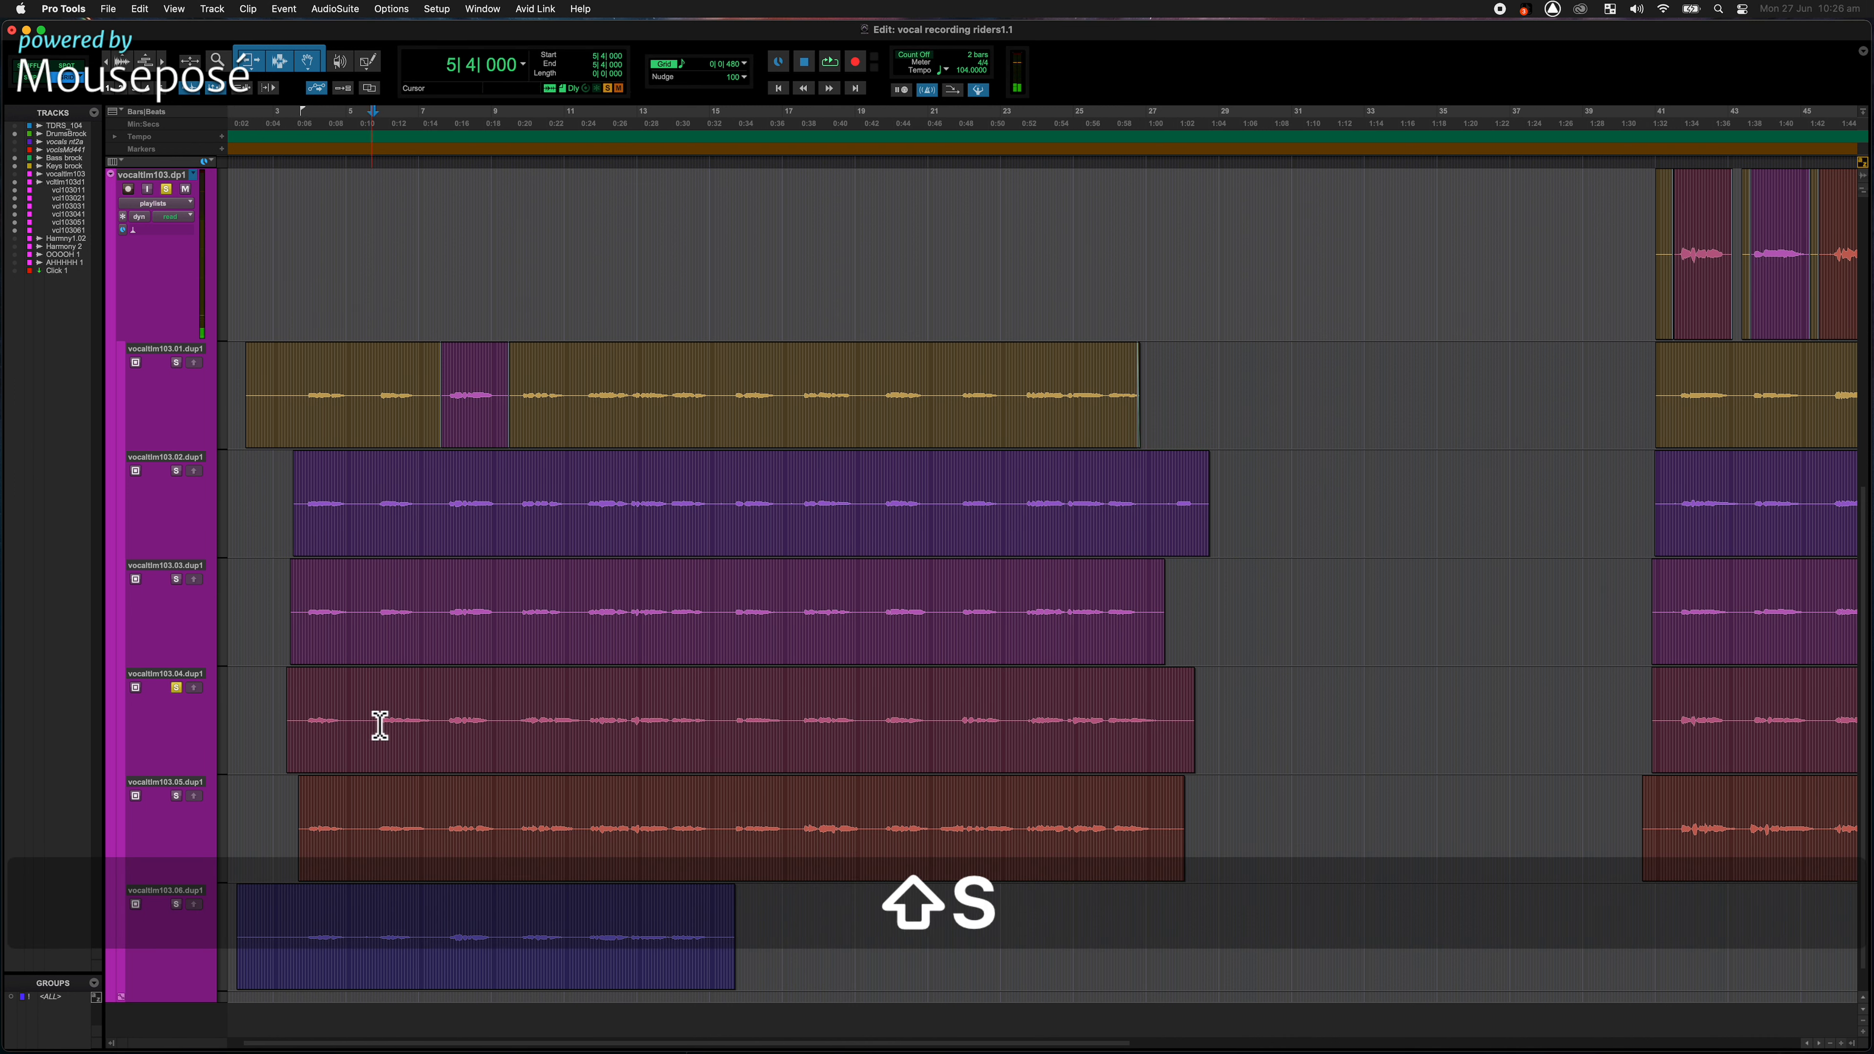
key(space)
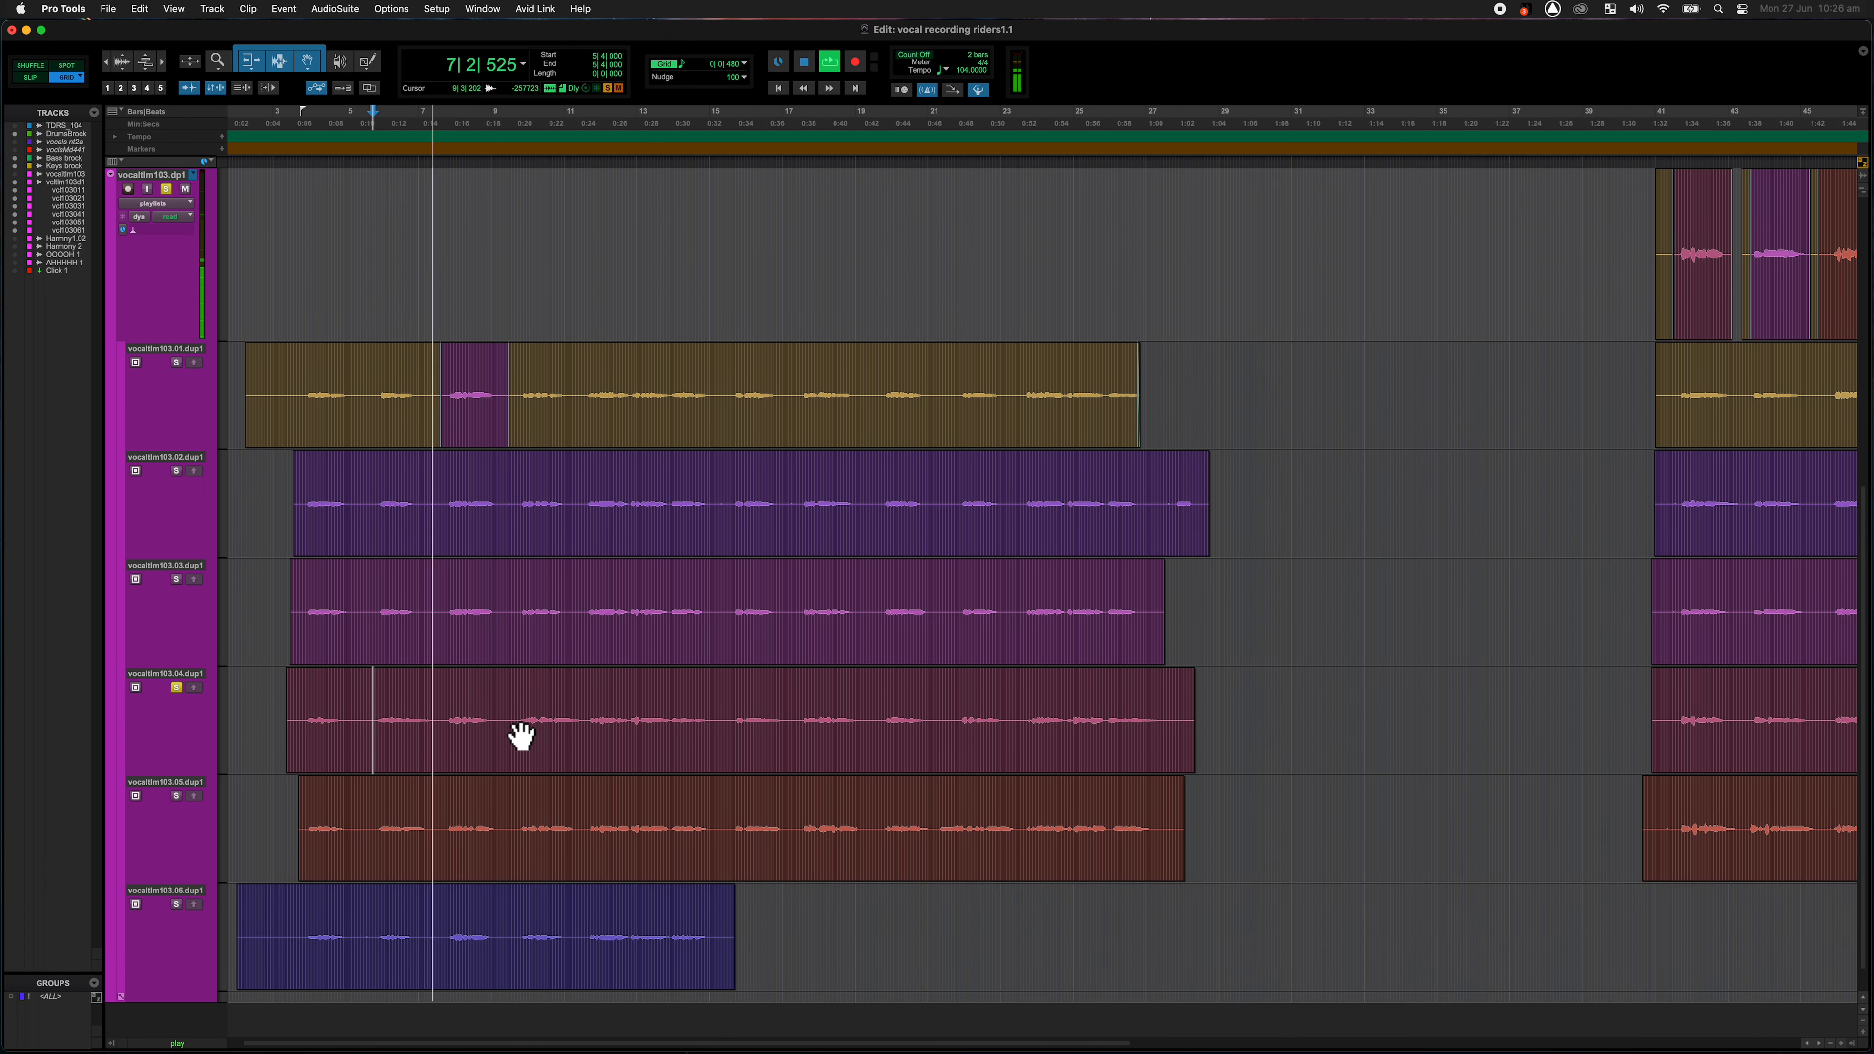
key(space)
click(379, 832)
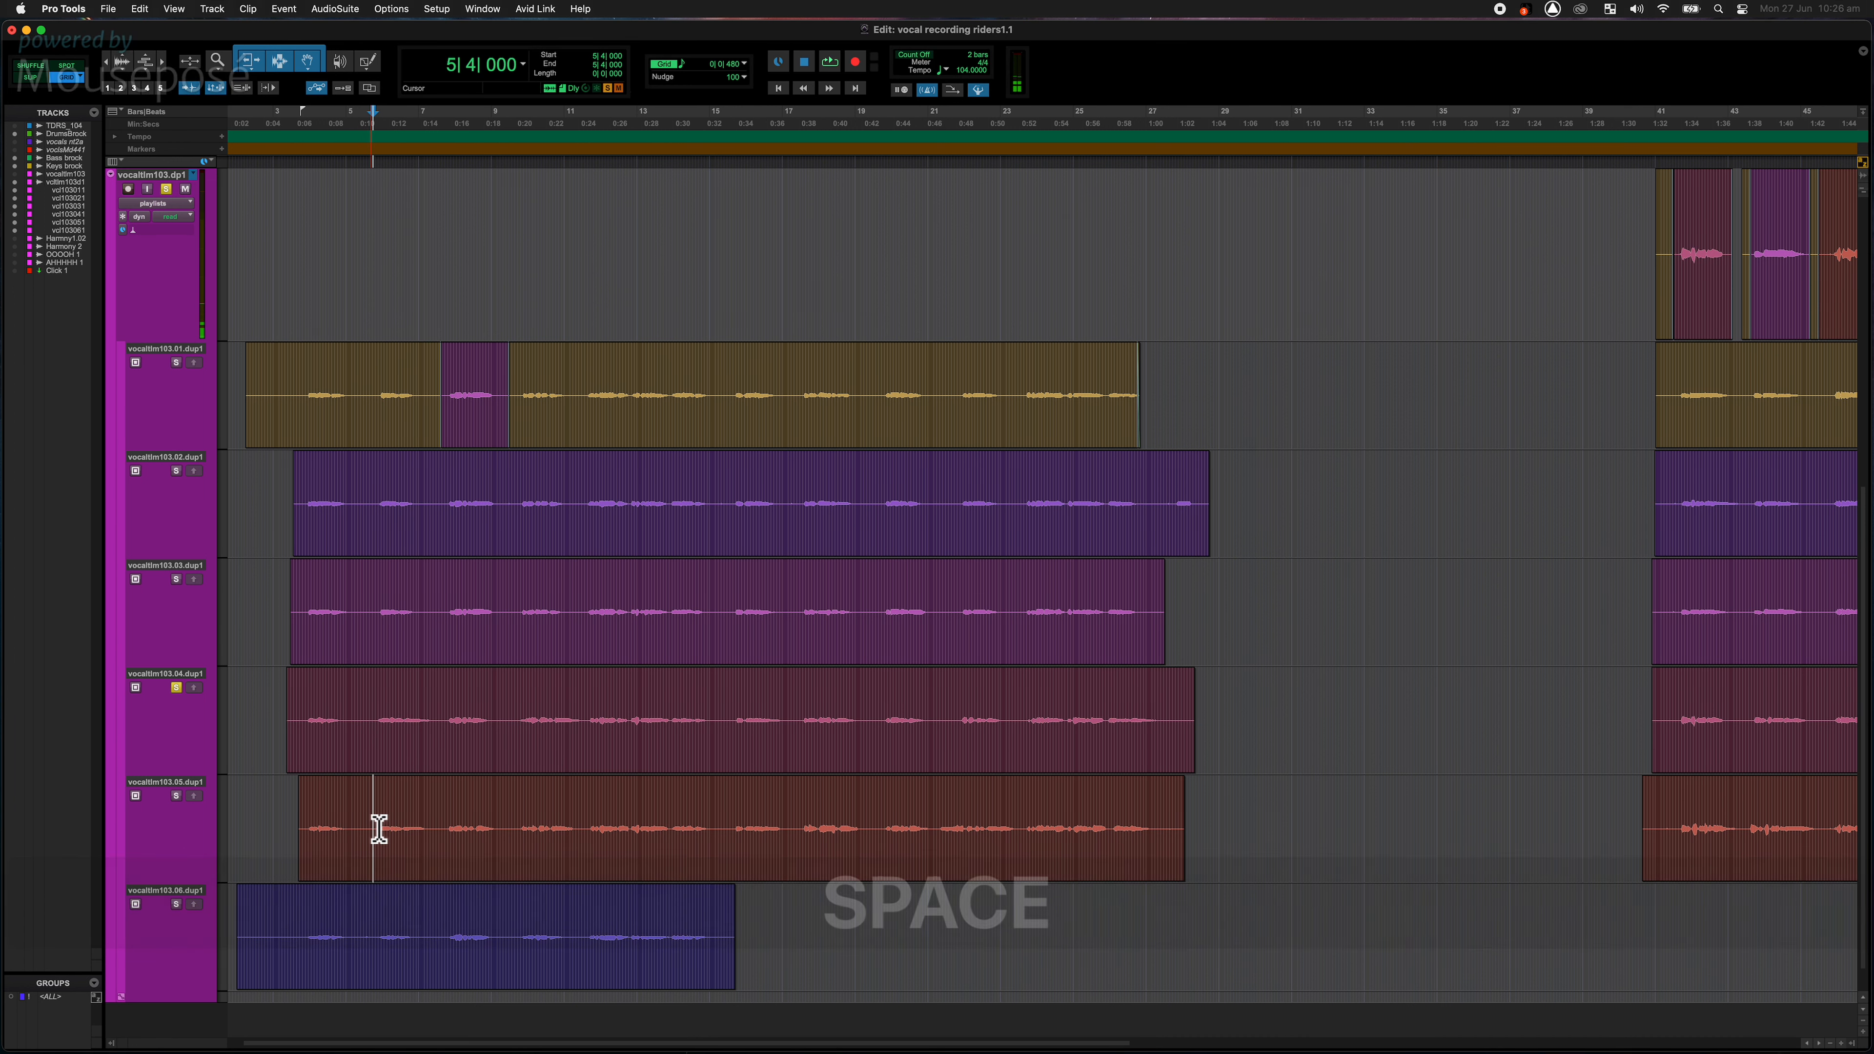
key(shift+s)
key(space)
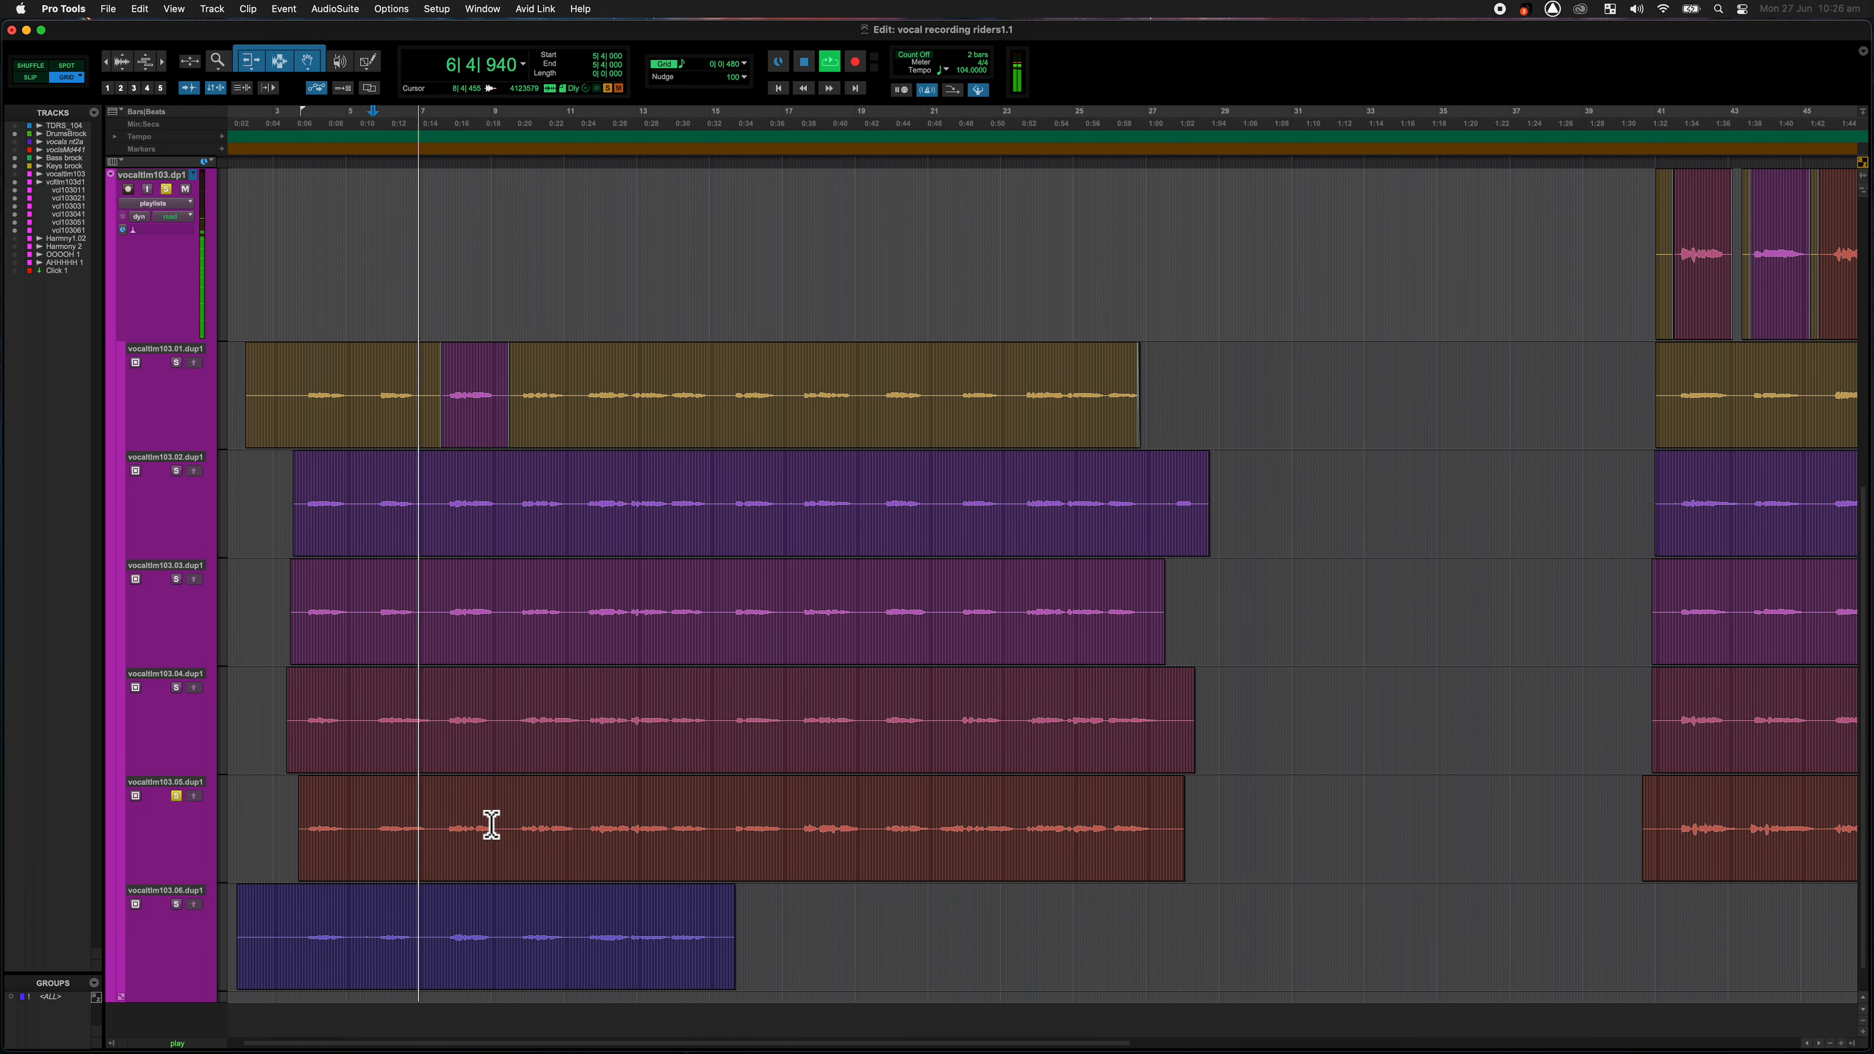
key(space)
Step: Copy the phrase starting at 5|4|000 on the .05 lane up to the main vocal playlist
drag(442, 832, 379, 836)
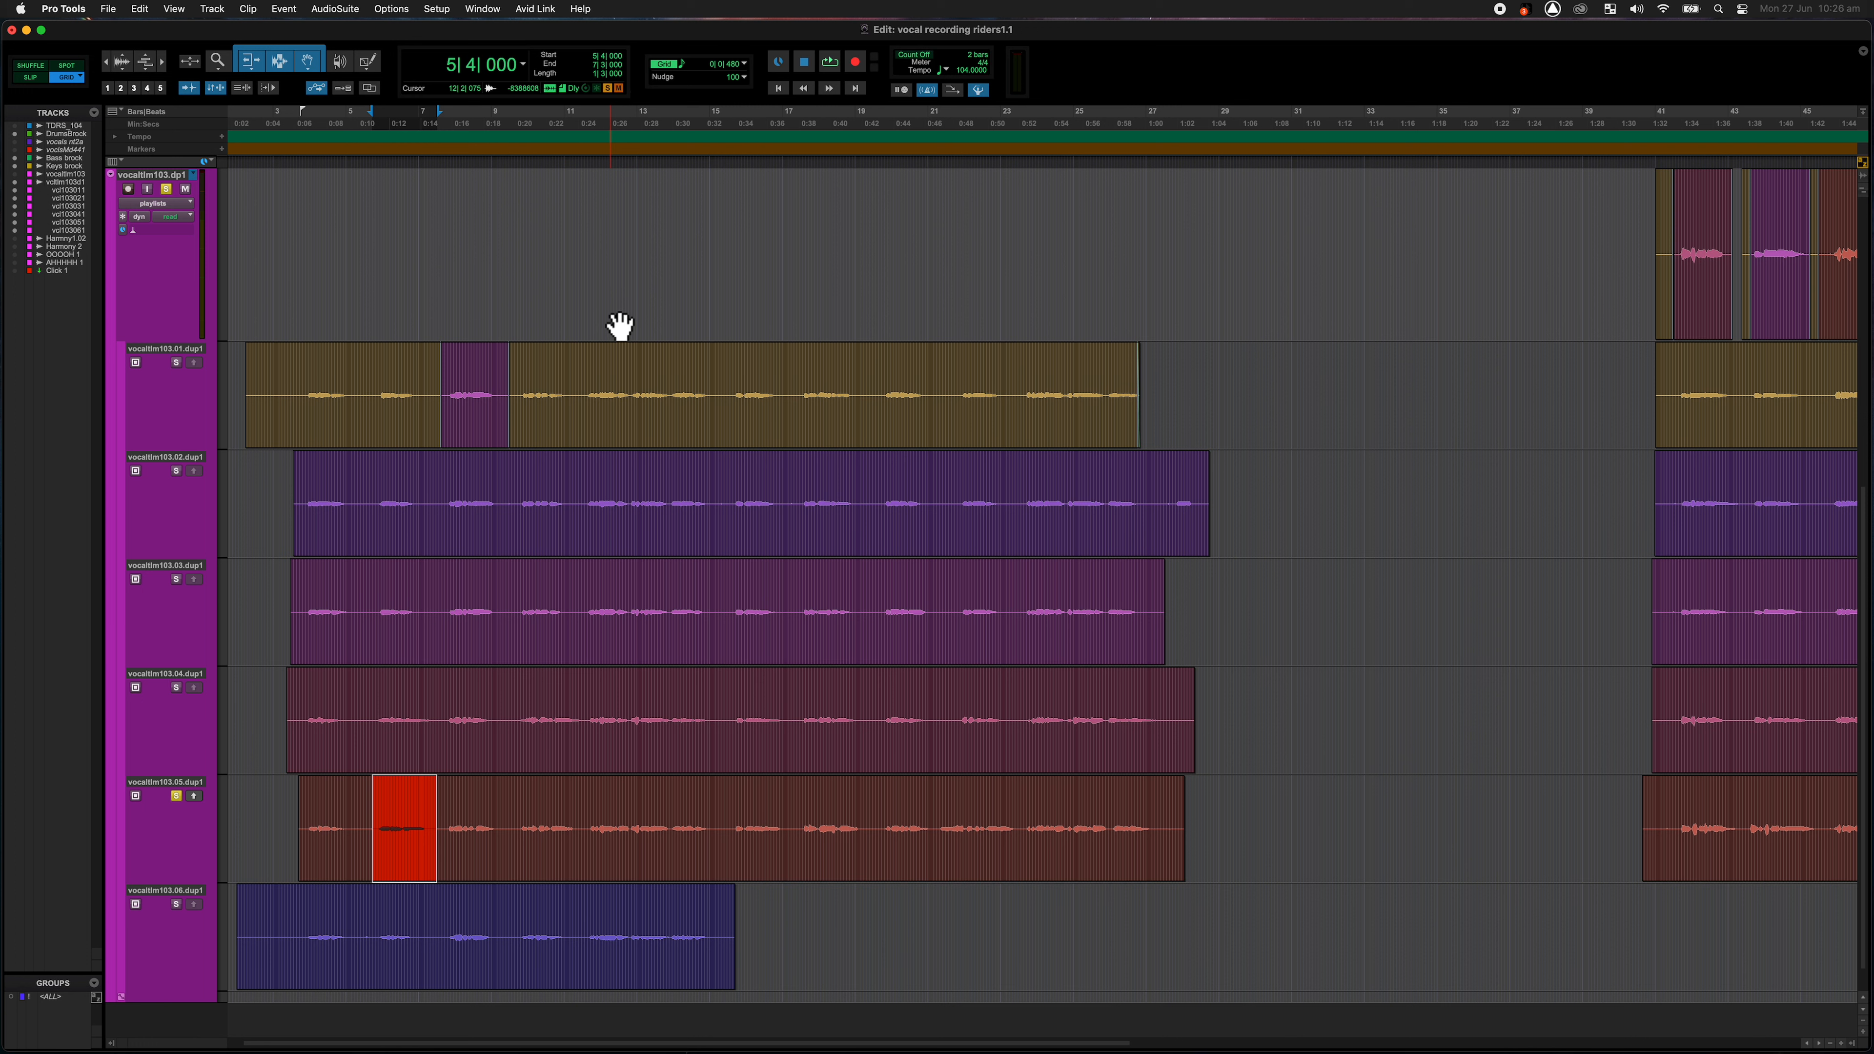
key(ctrl)
key(alt)
key(ctrl+alt+v)
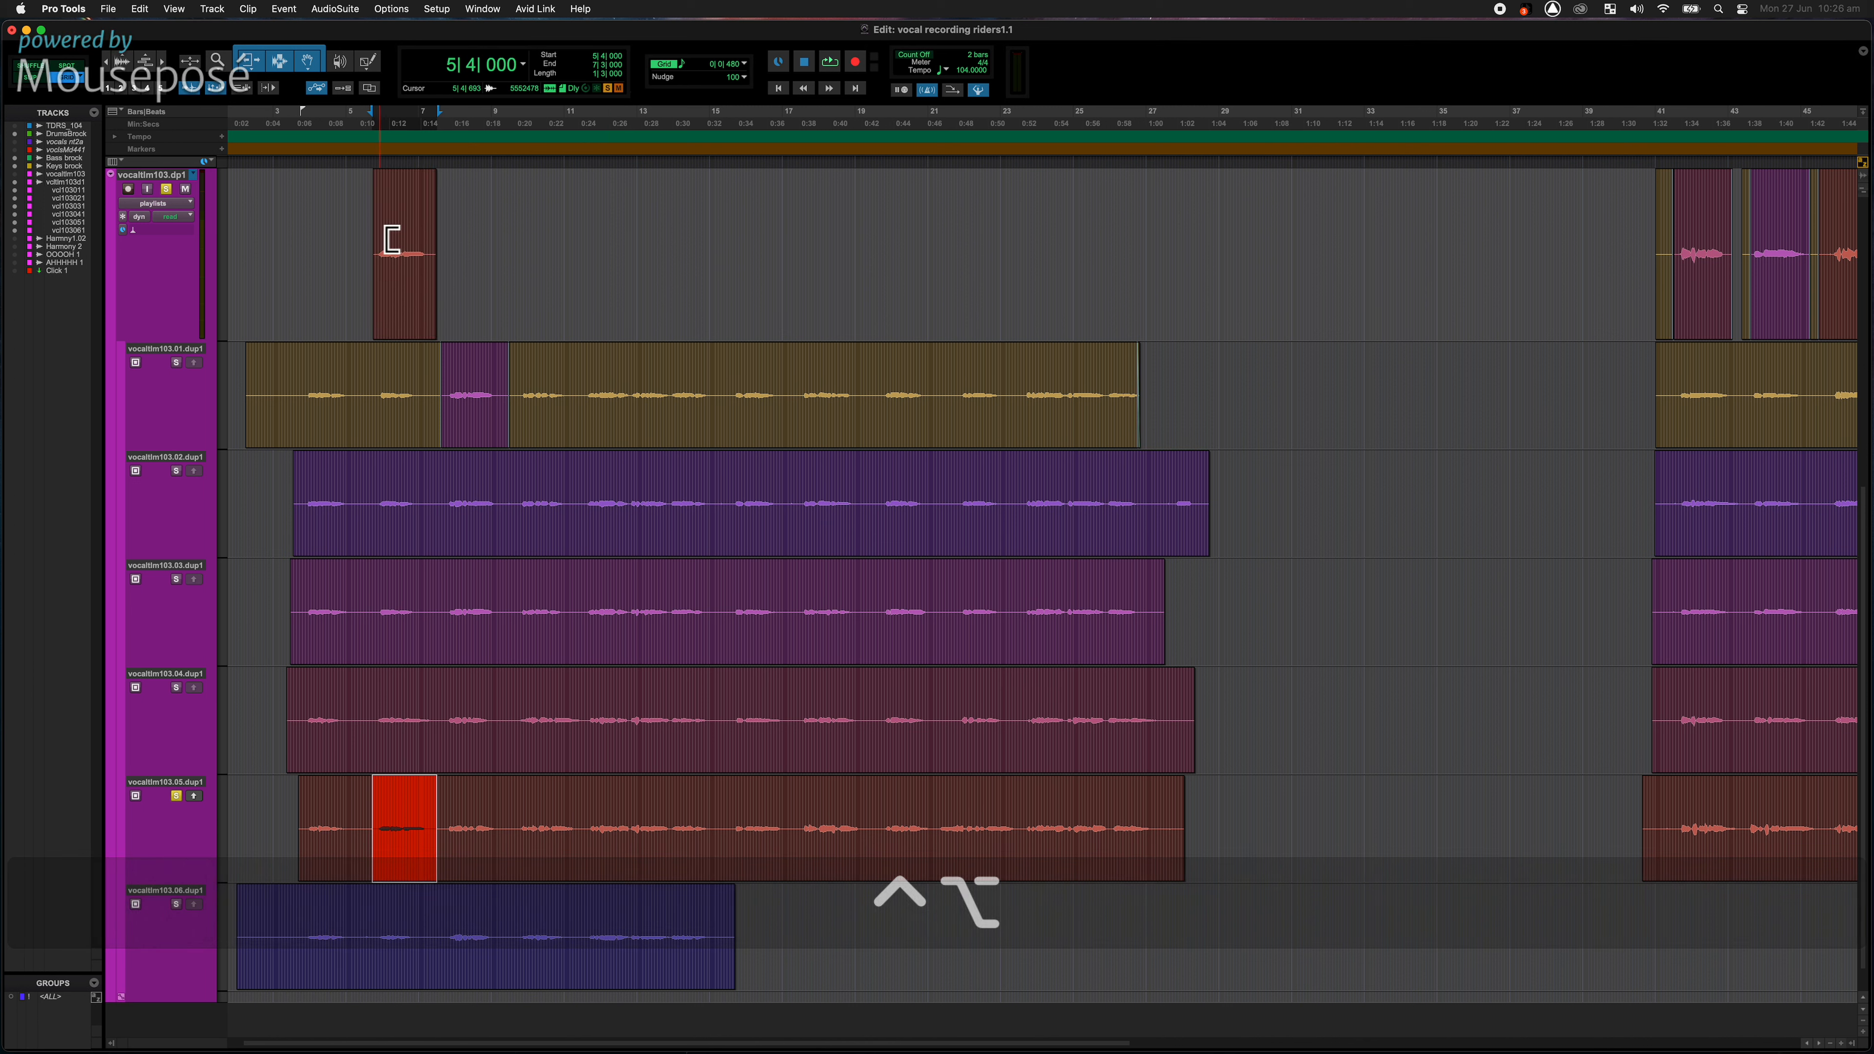
Step: Copy the opening phrase from 2|4|480 on the .02 lane and the range 7|4|000 to 11|3|480 on the .04 lane to the main playlist
drag(358, 502, 276, 505)
key(ctrl+alt+v)
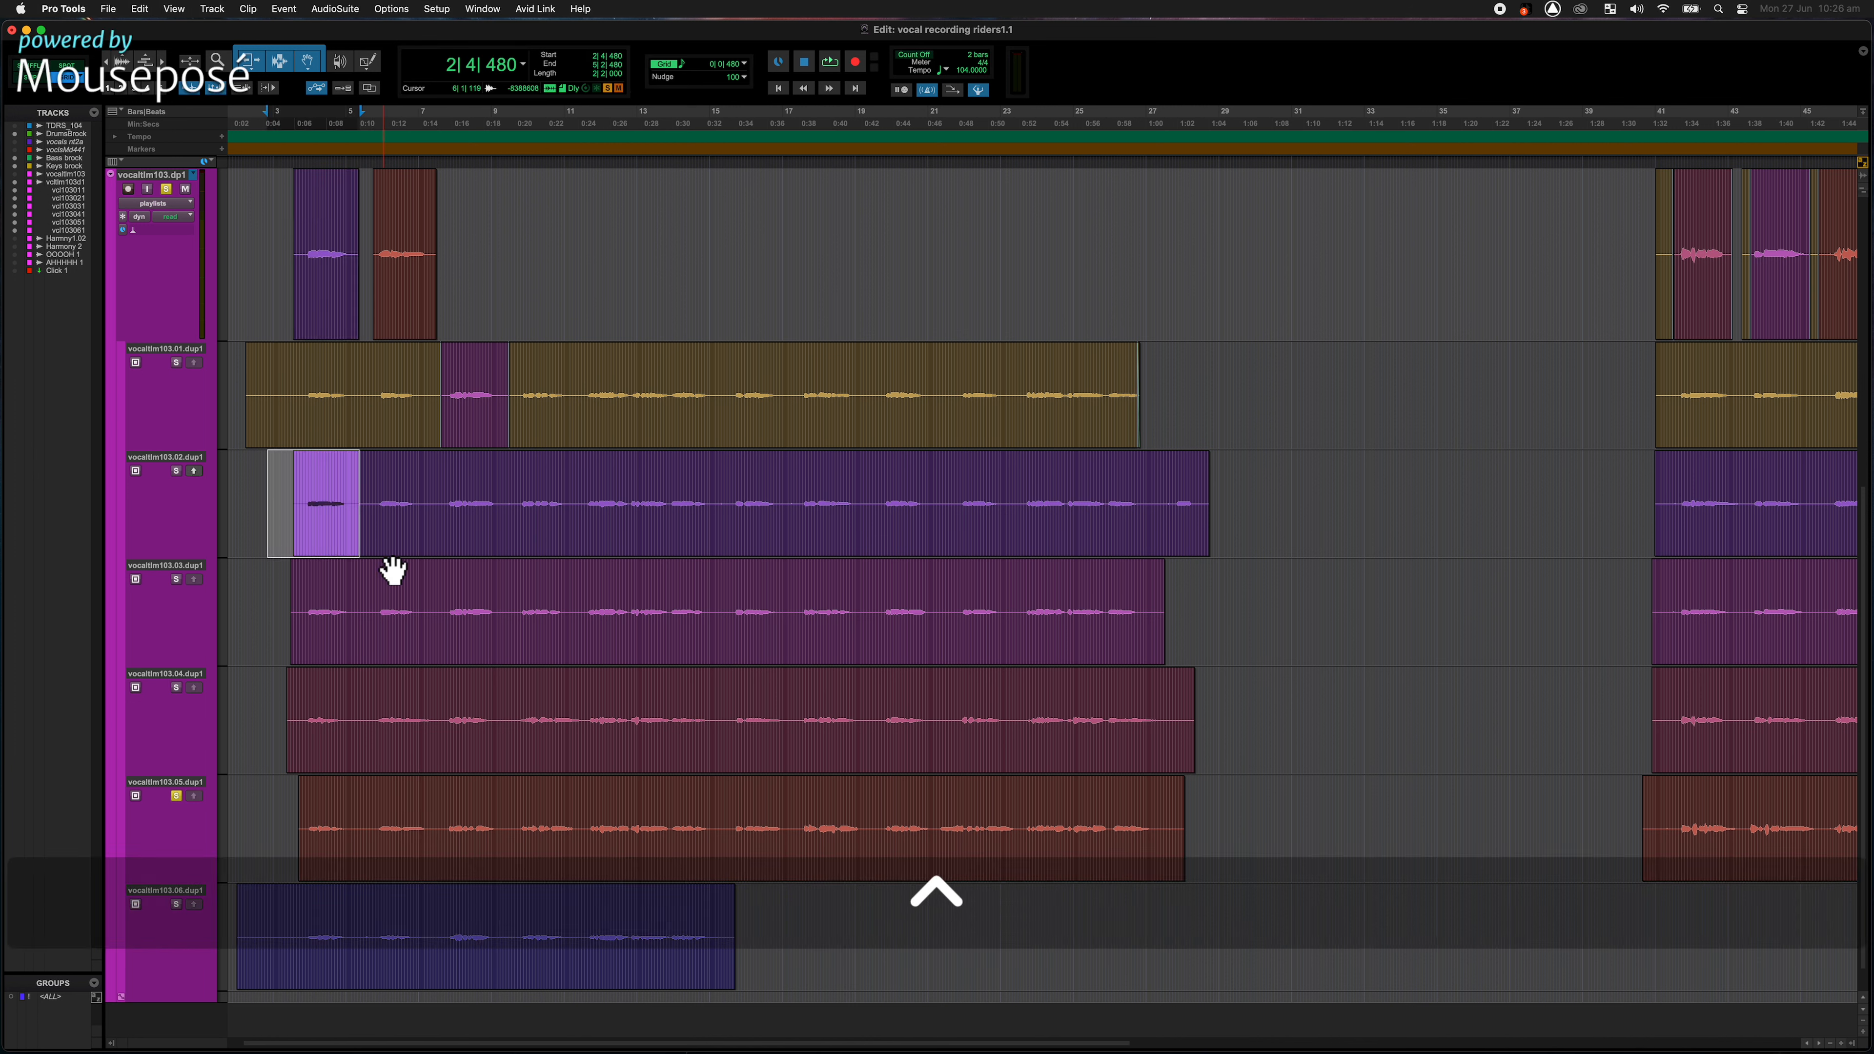
drag(449, 720, 595, 727)
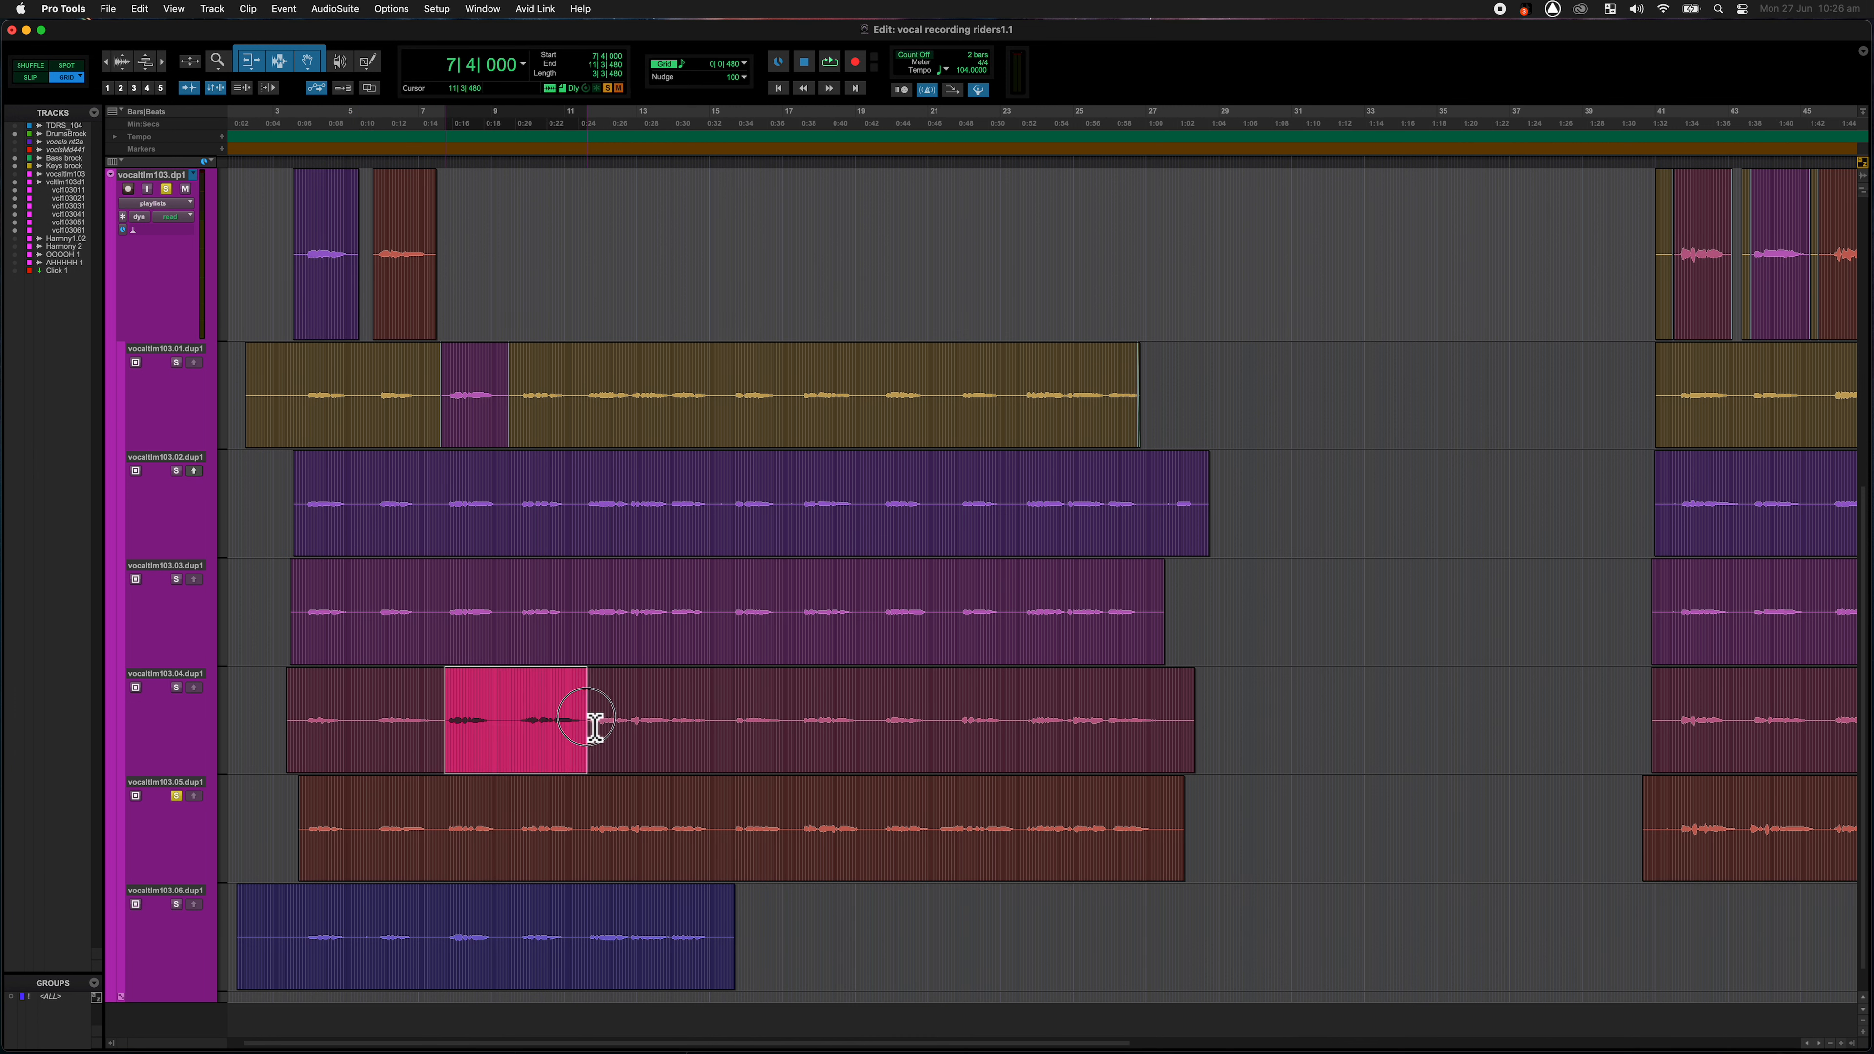
key(ctrl+alt+v)
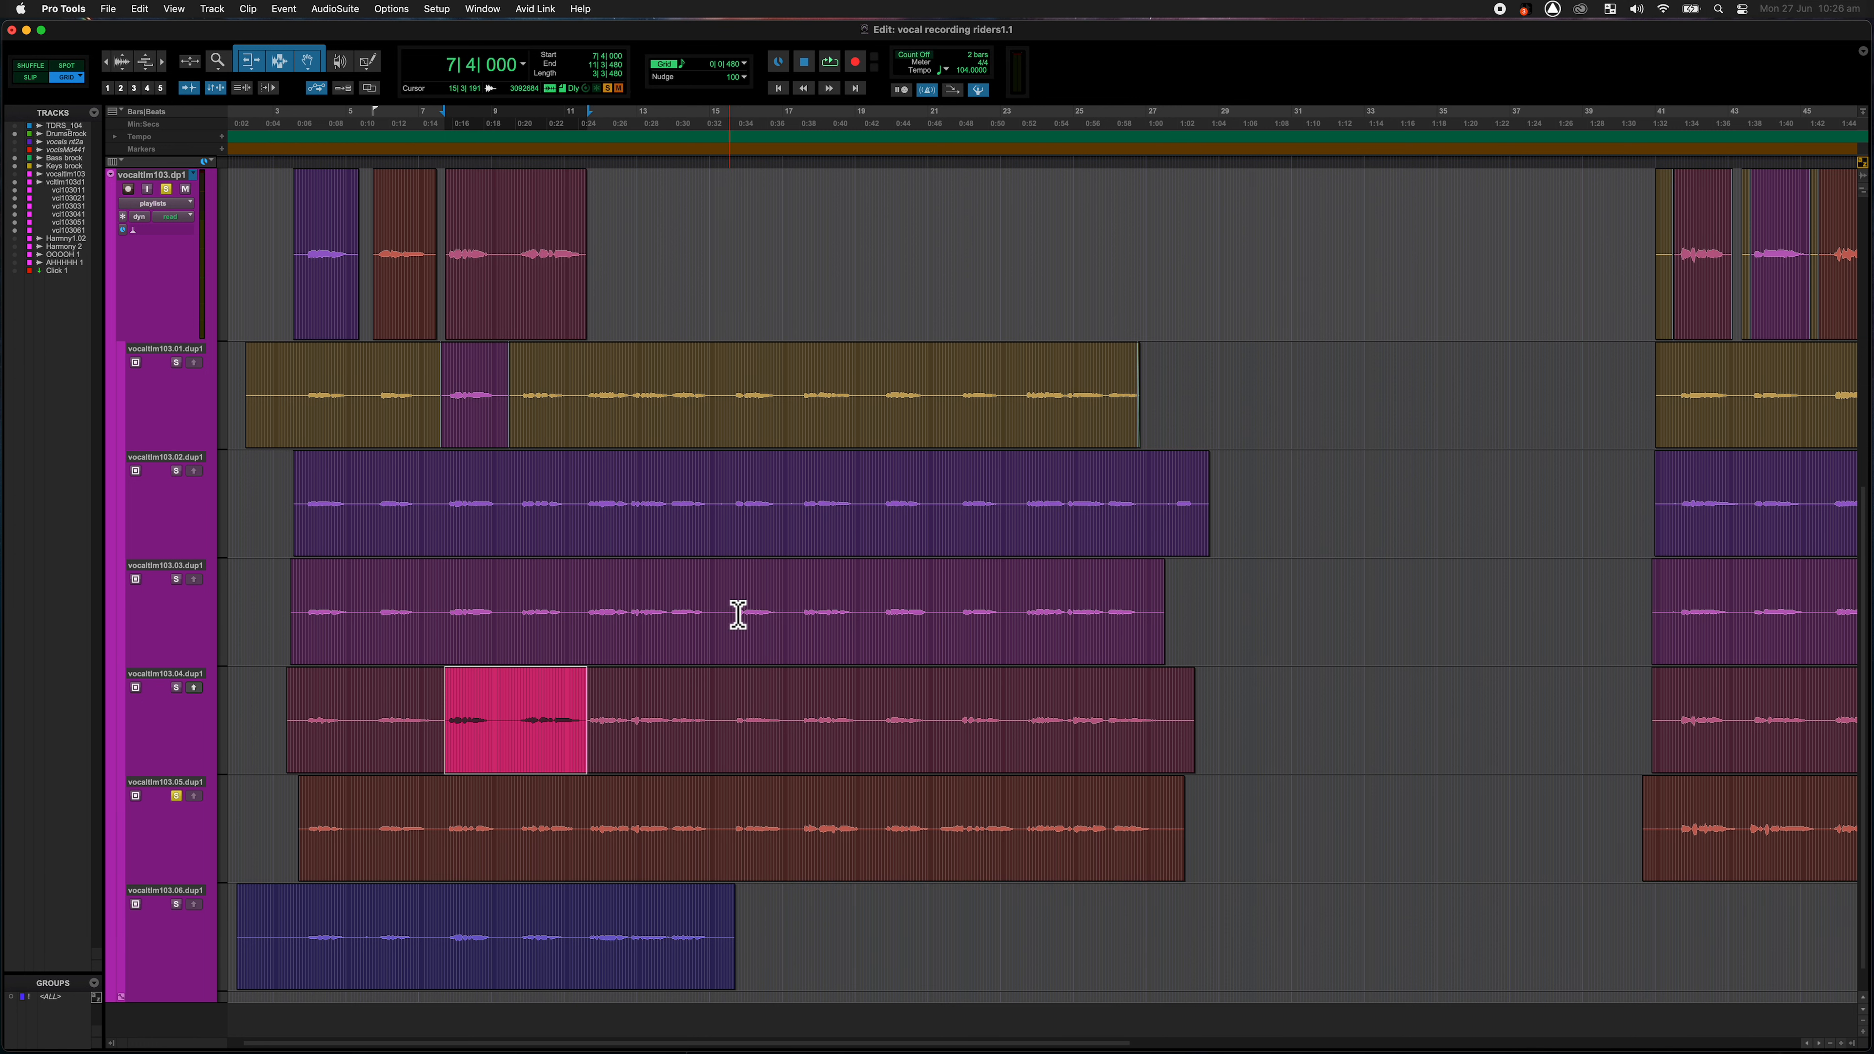
Step: Copy the .02 lane's phrases starting at 11|3|000 and around bar 15 to the main vocal playlist
drag(591, 506, 719, 504)
key(ctrl+alt+v)
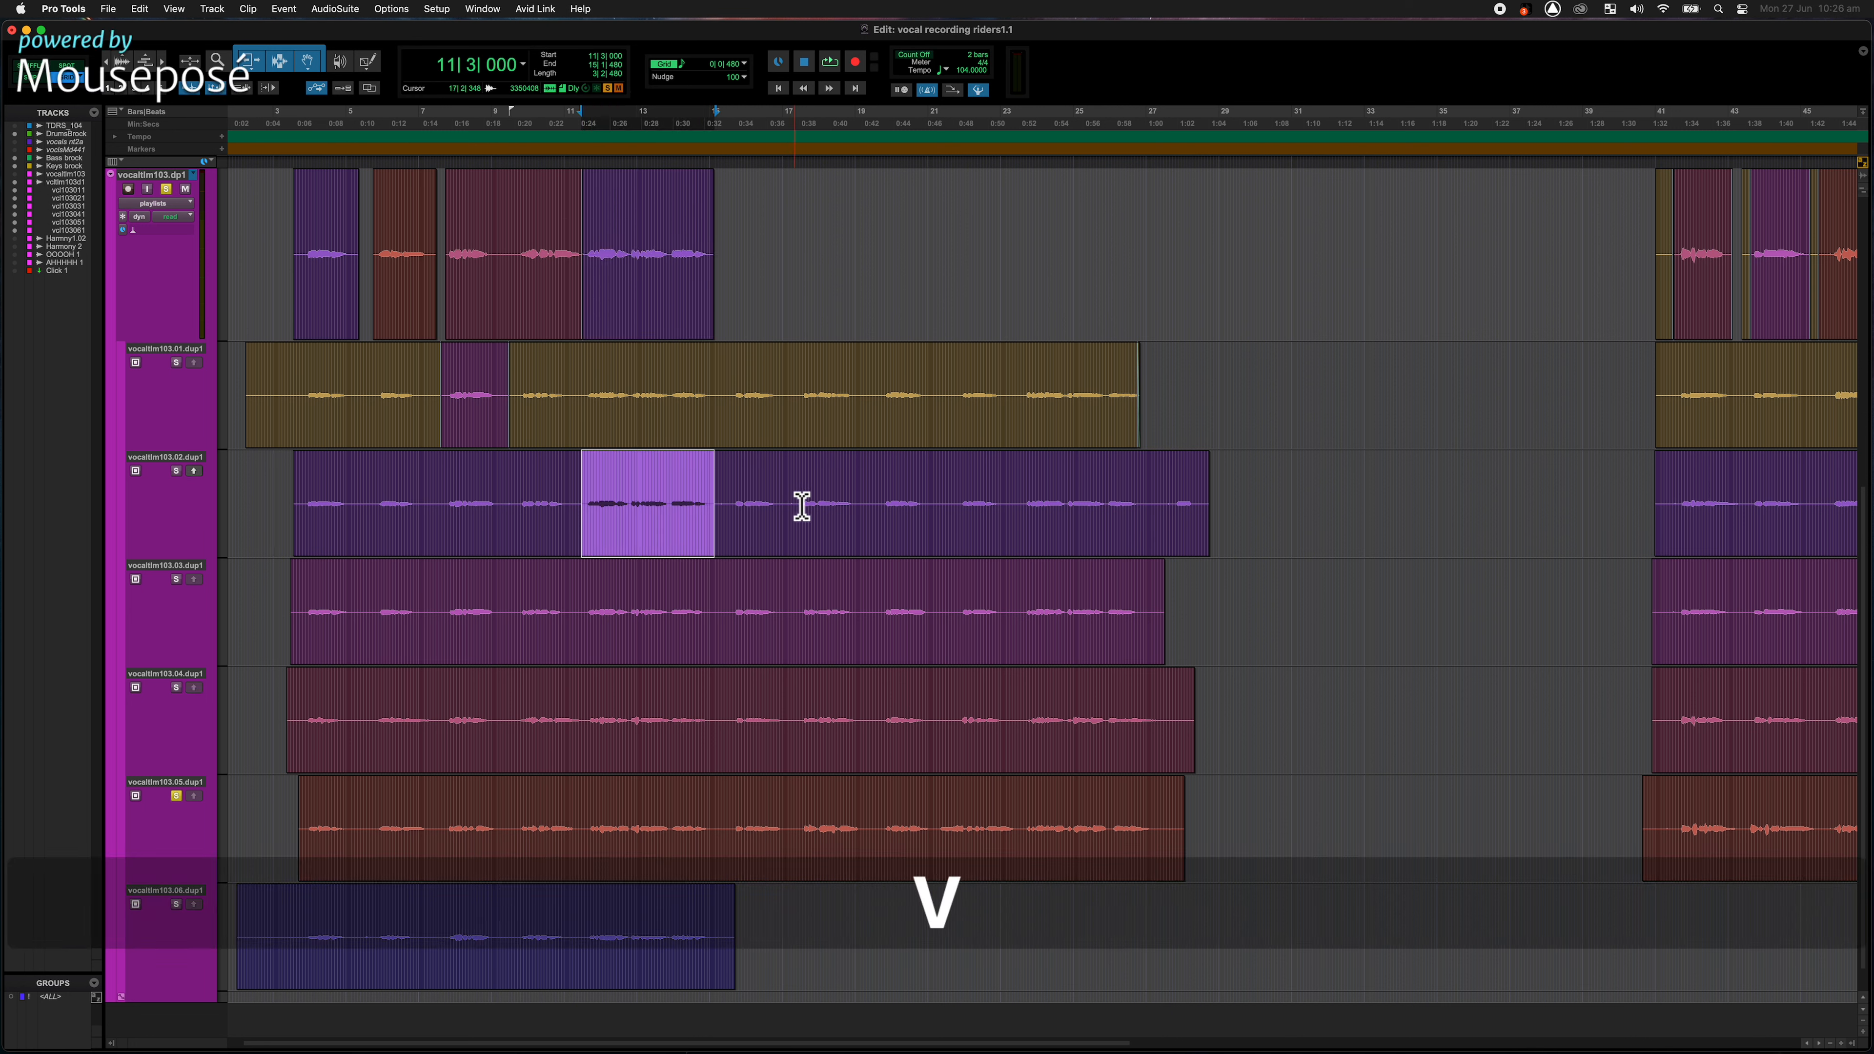
drag(737, 511, 871, 510)
key(ctrl+alt+v)
Step: Copy the .03 lane's section from 19|3|480 and the .04 lane's section from 23|3|000 to 27|3|480 to the main playlist
drag(890, 618, 1019, 619)
key(ctrl+alt+v)
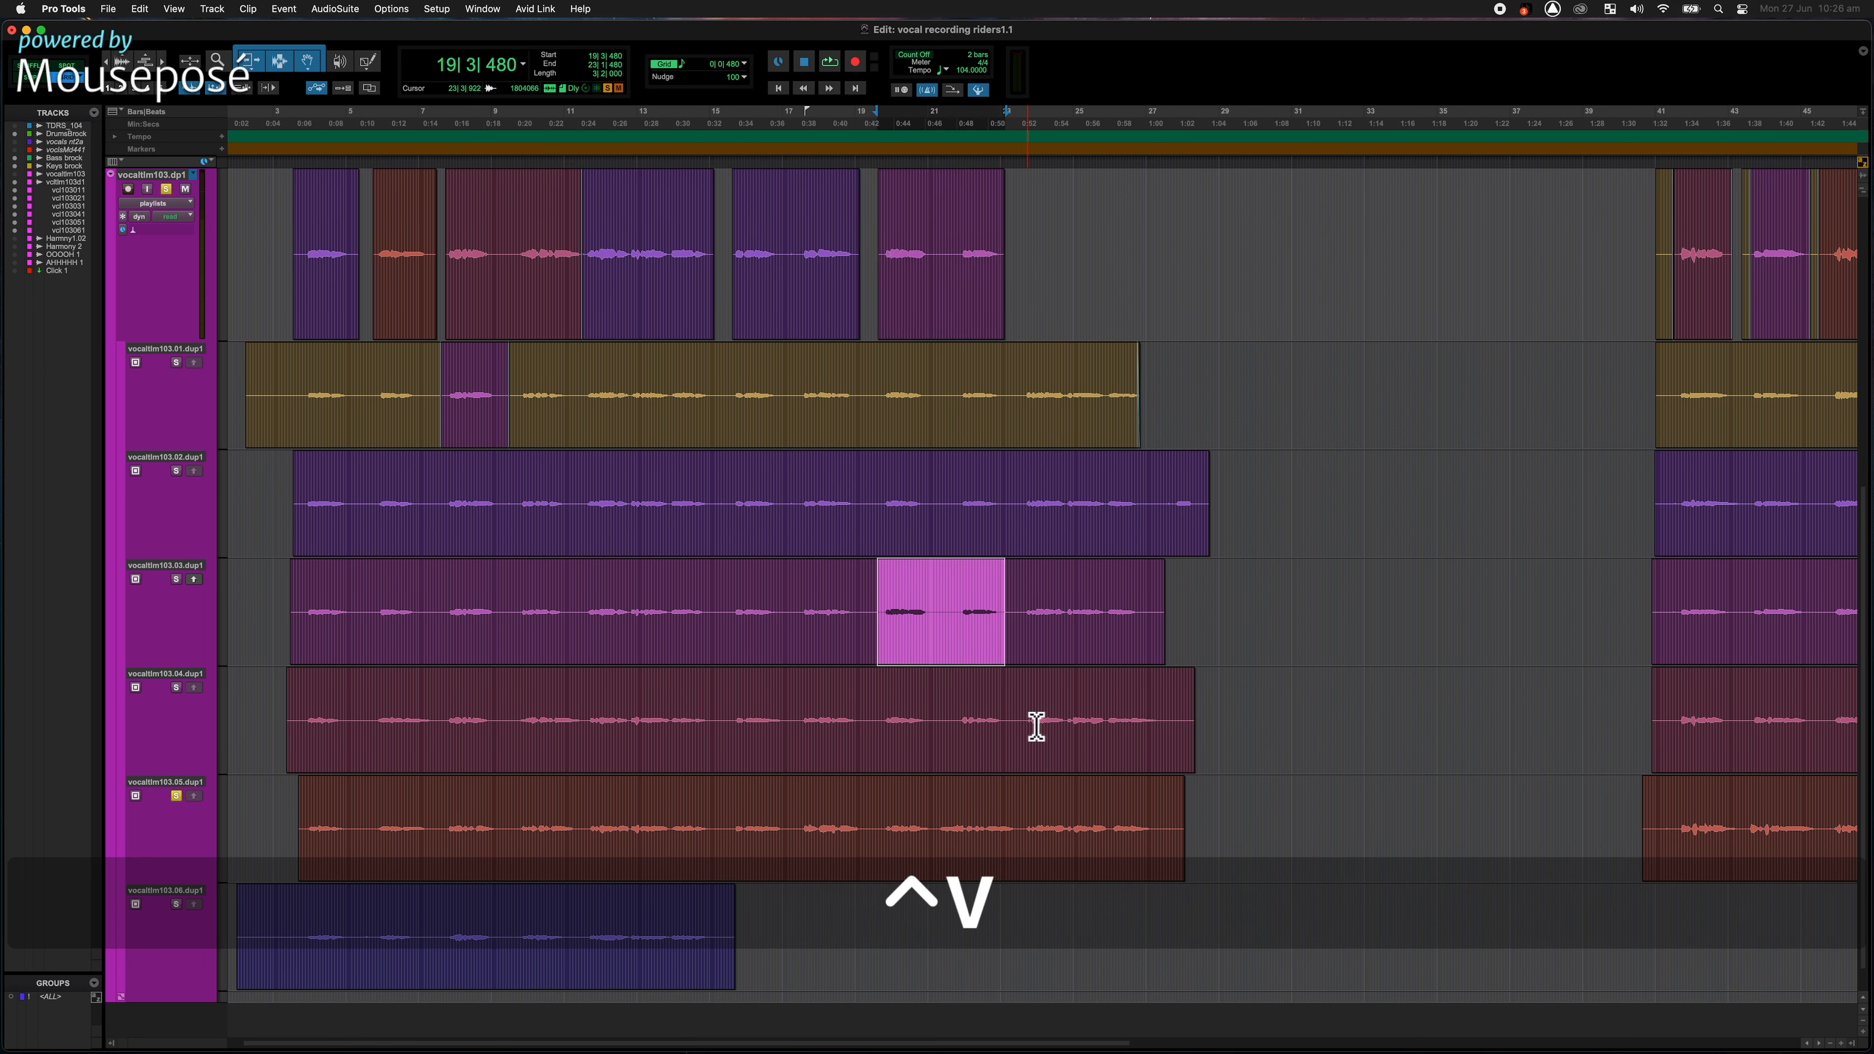
drag(1026, 722, 1176, 722)
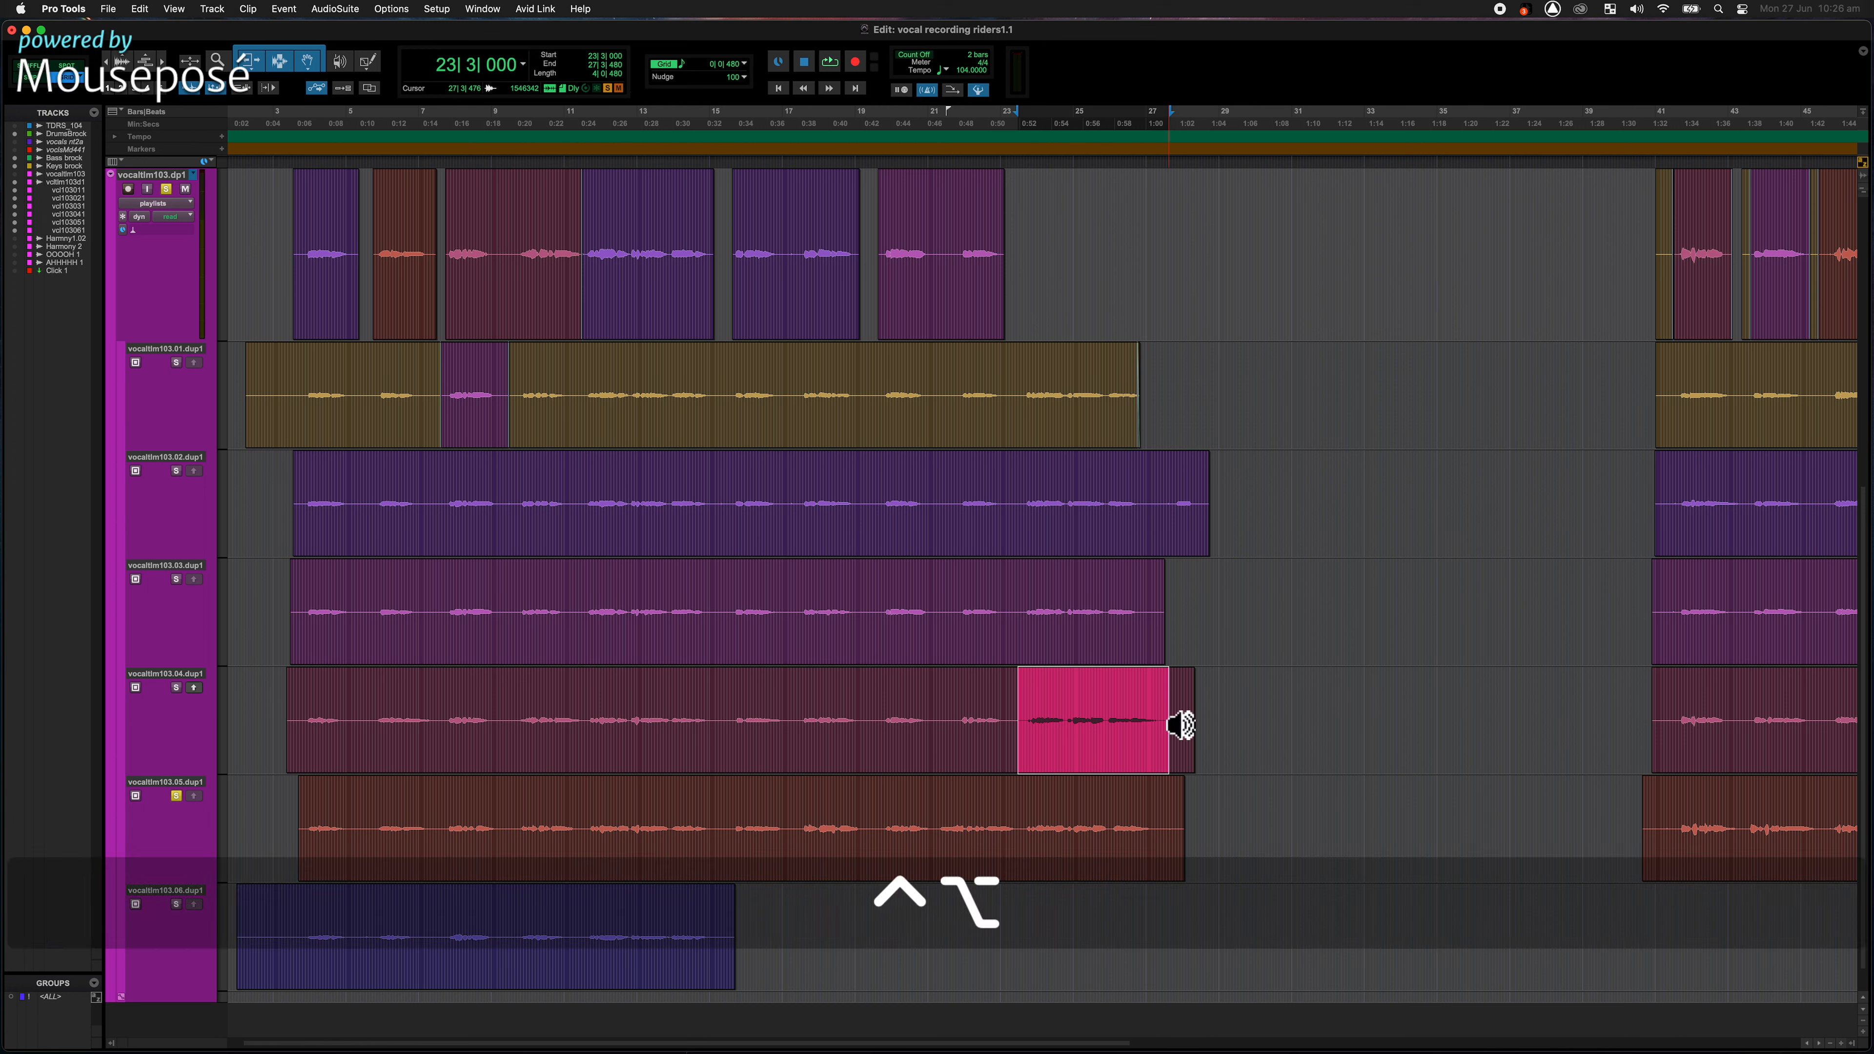
key(ctrl+alt+v)
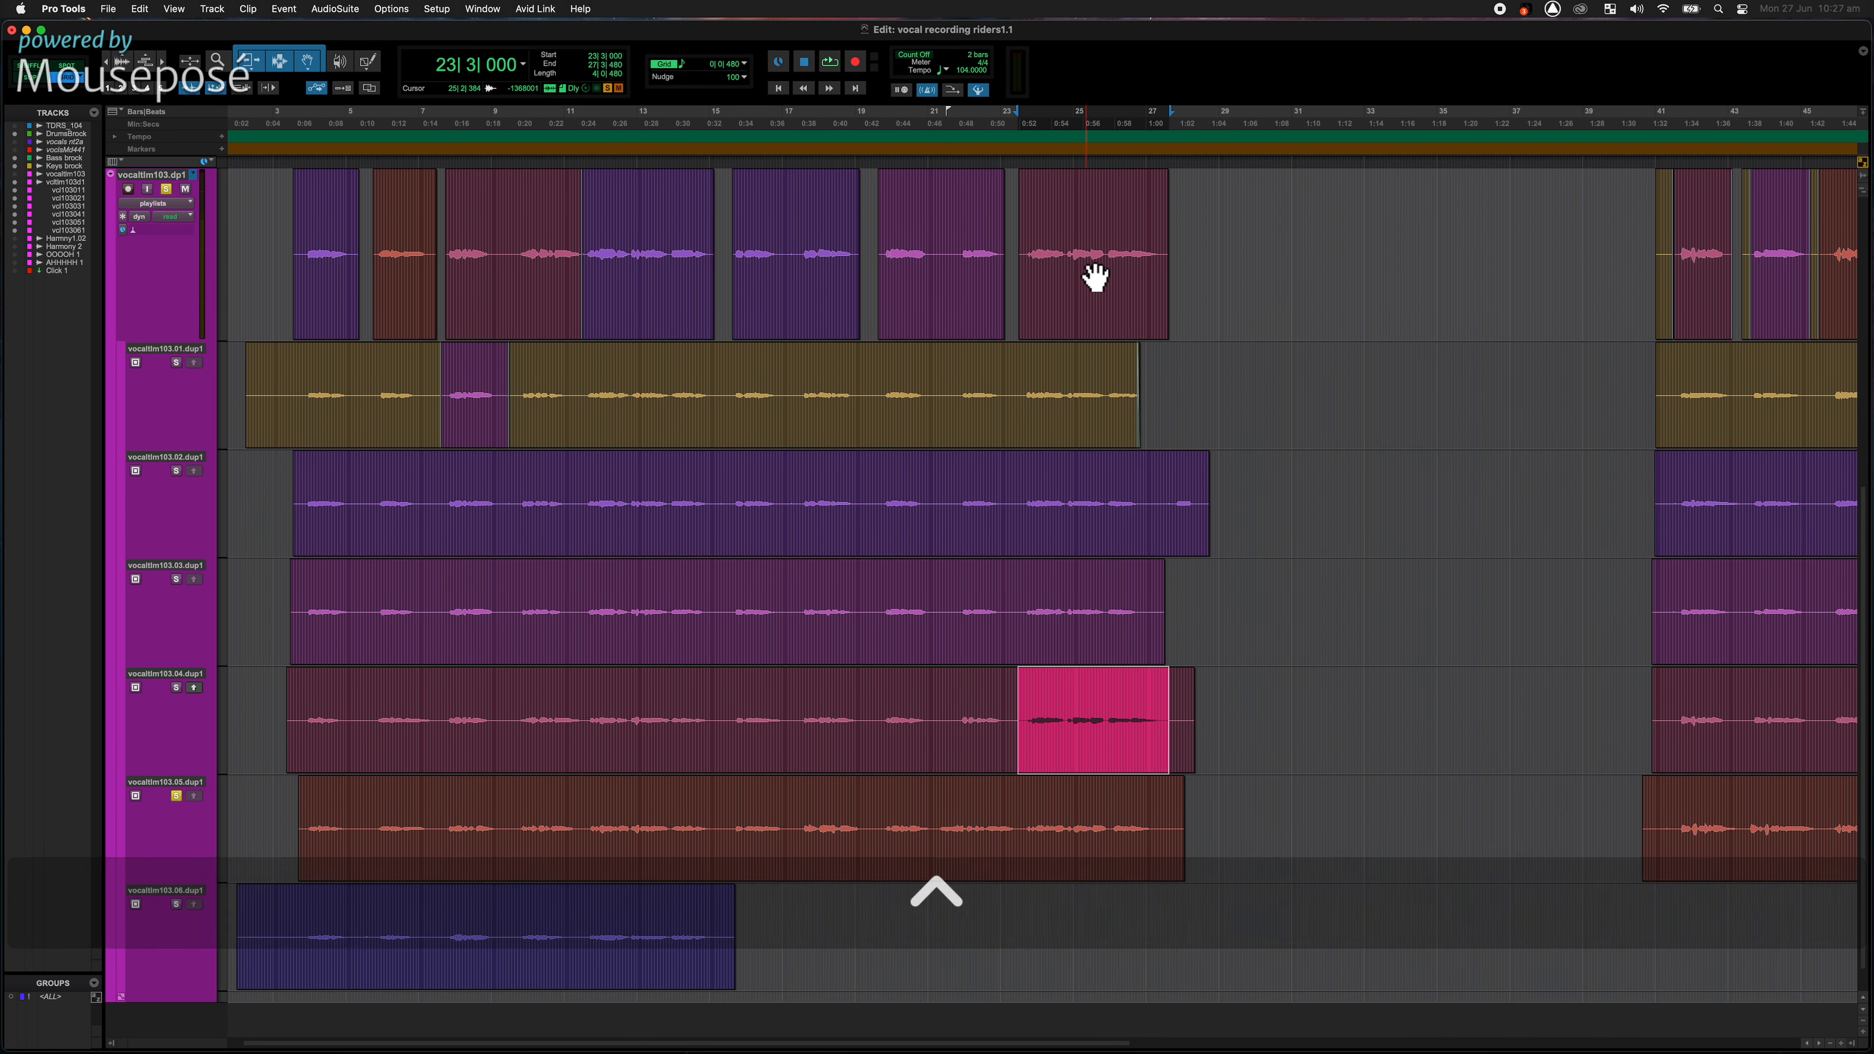
Step: Switch the main vocal track to waveform view to see only the comp, and return it to playlists view
scroll(1004, 371, up, 2)
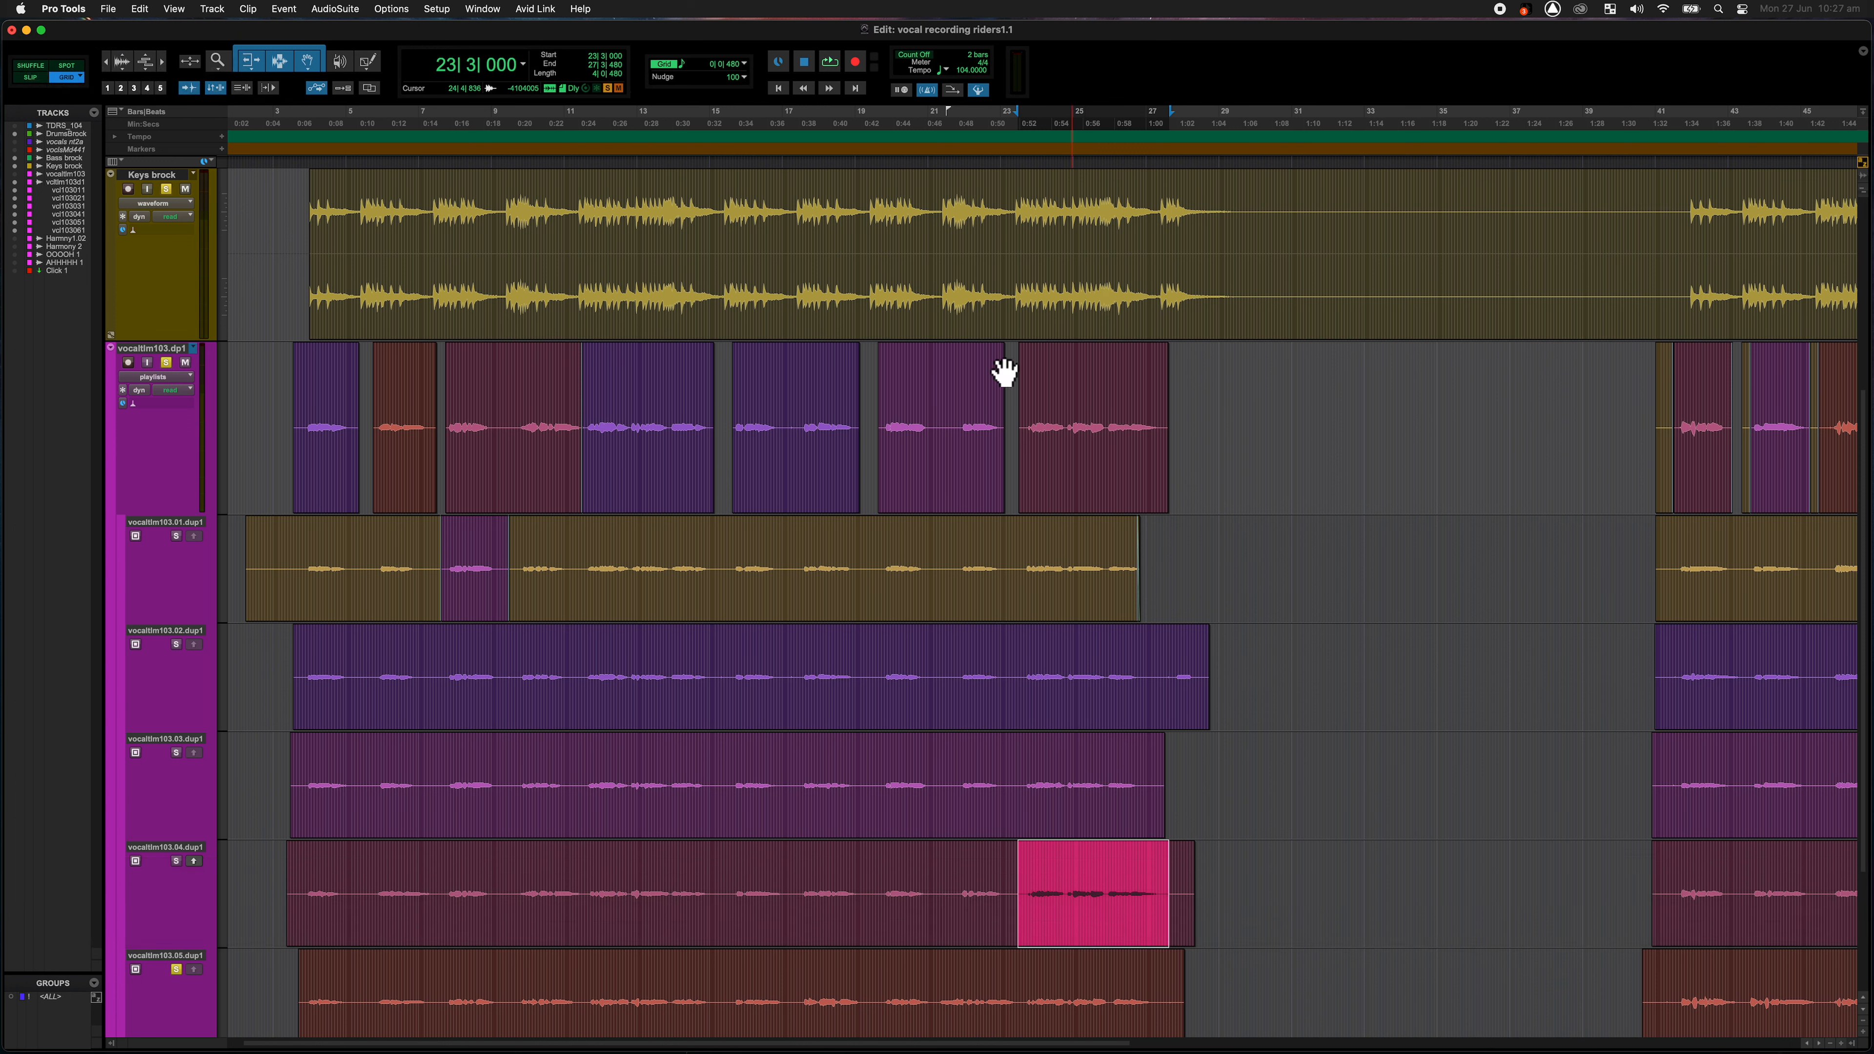
click(178, 378)
click(180, 426)
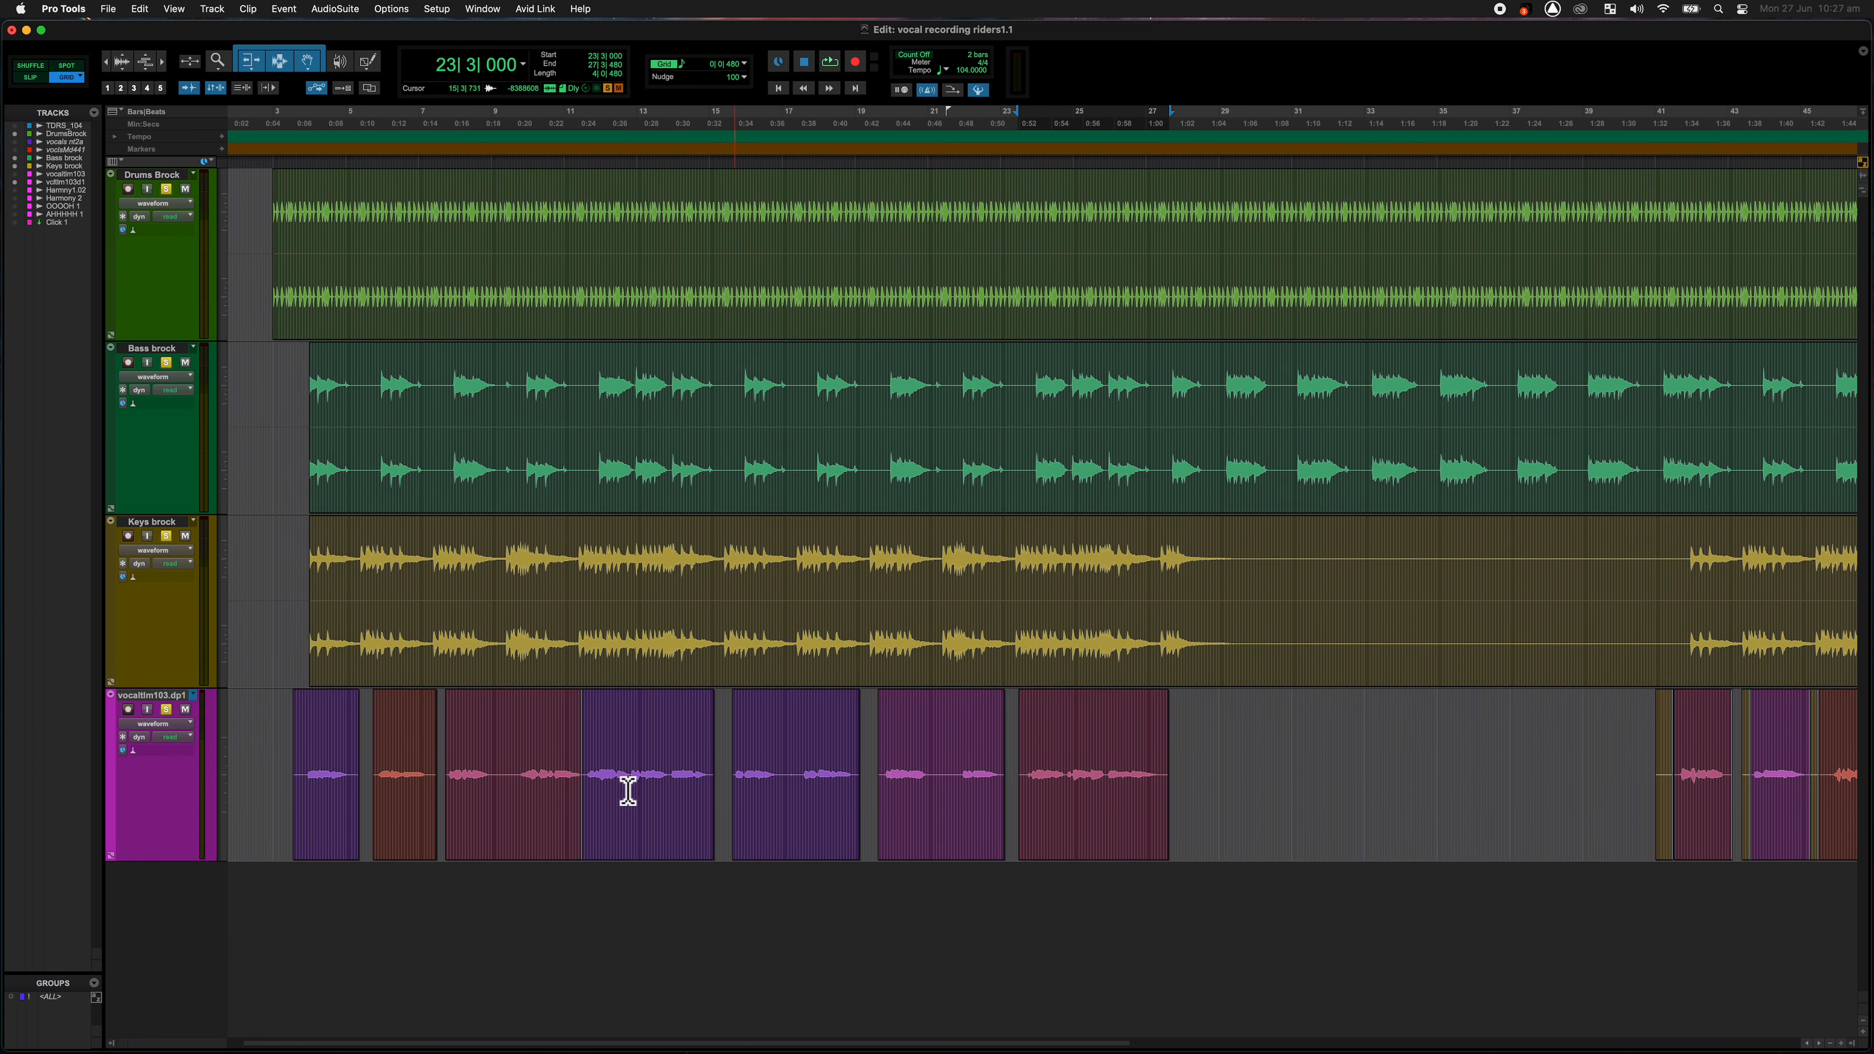
click(183, 727)
click(183, 713)
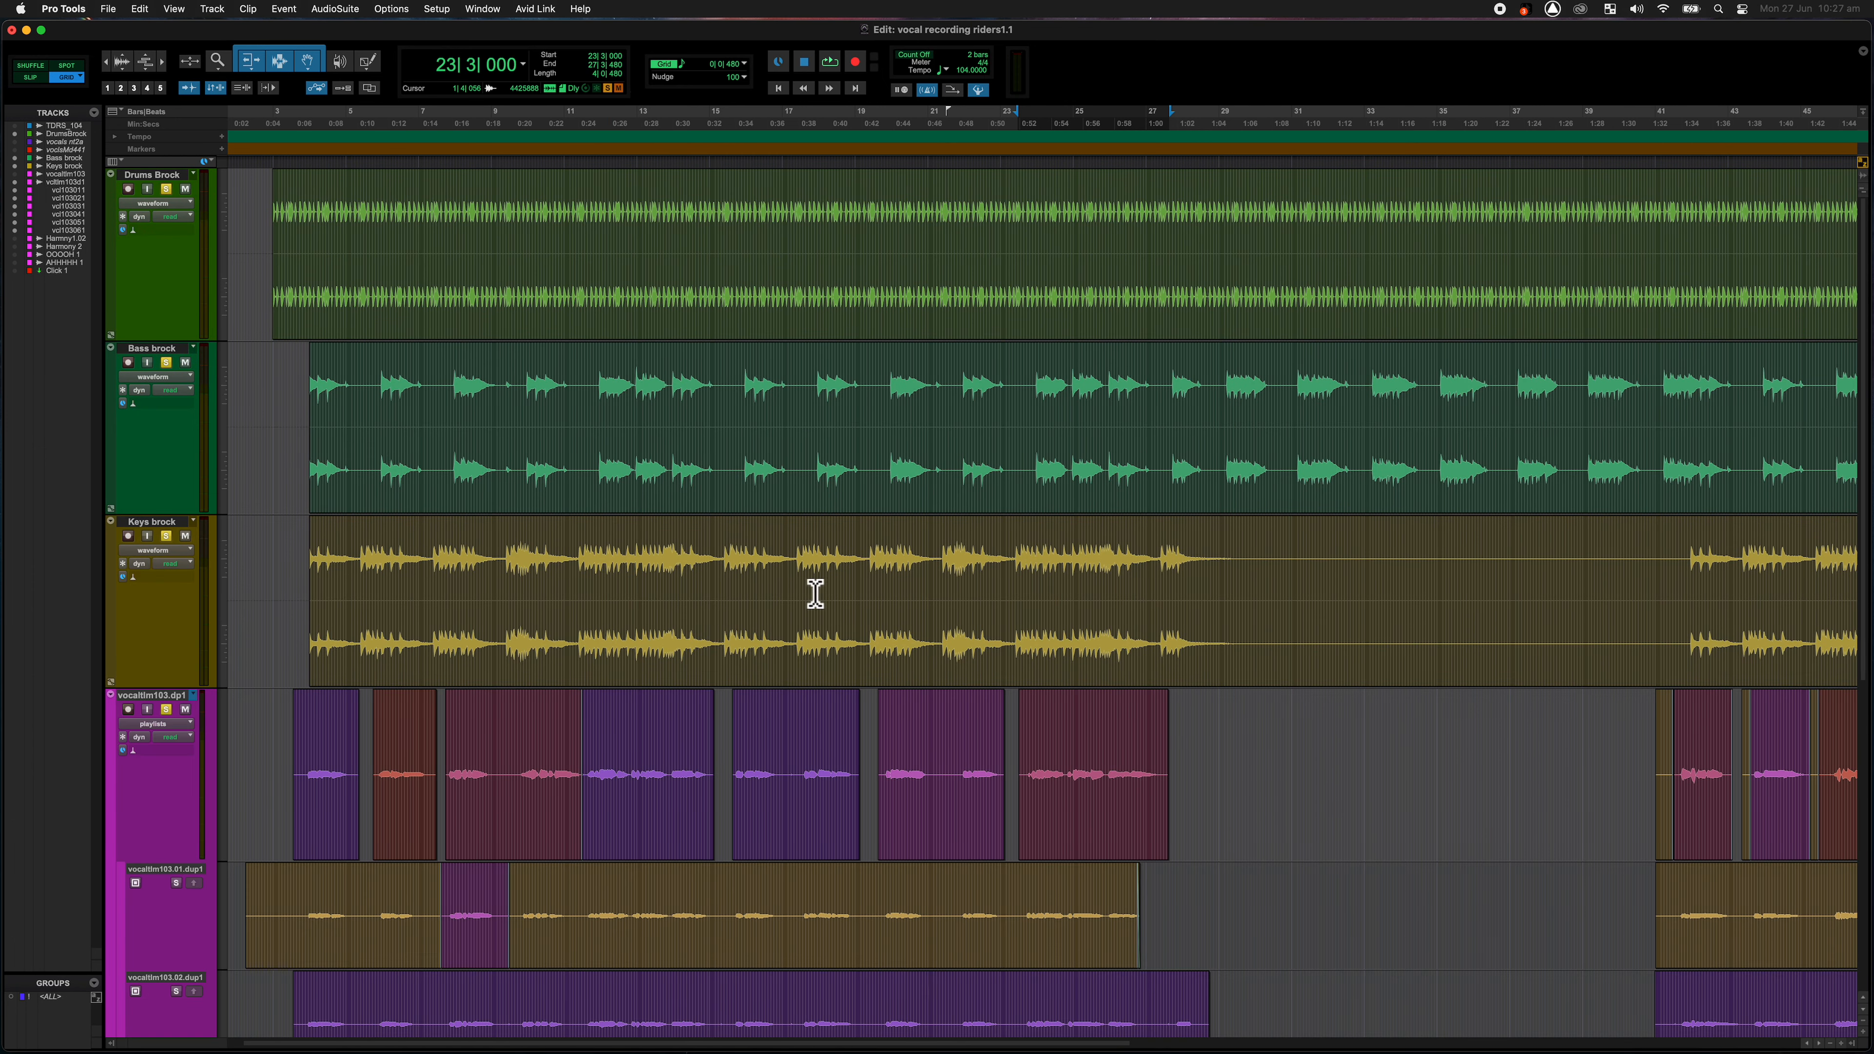
Step: Review the comp along the timeline and place the edit cursor at 3|1|480 on the main vocal track
scroll(815, 594, down, 5)
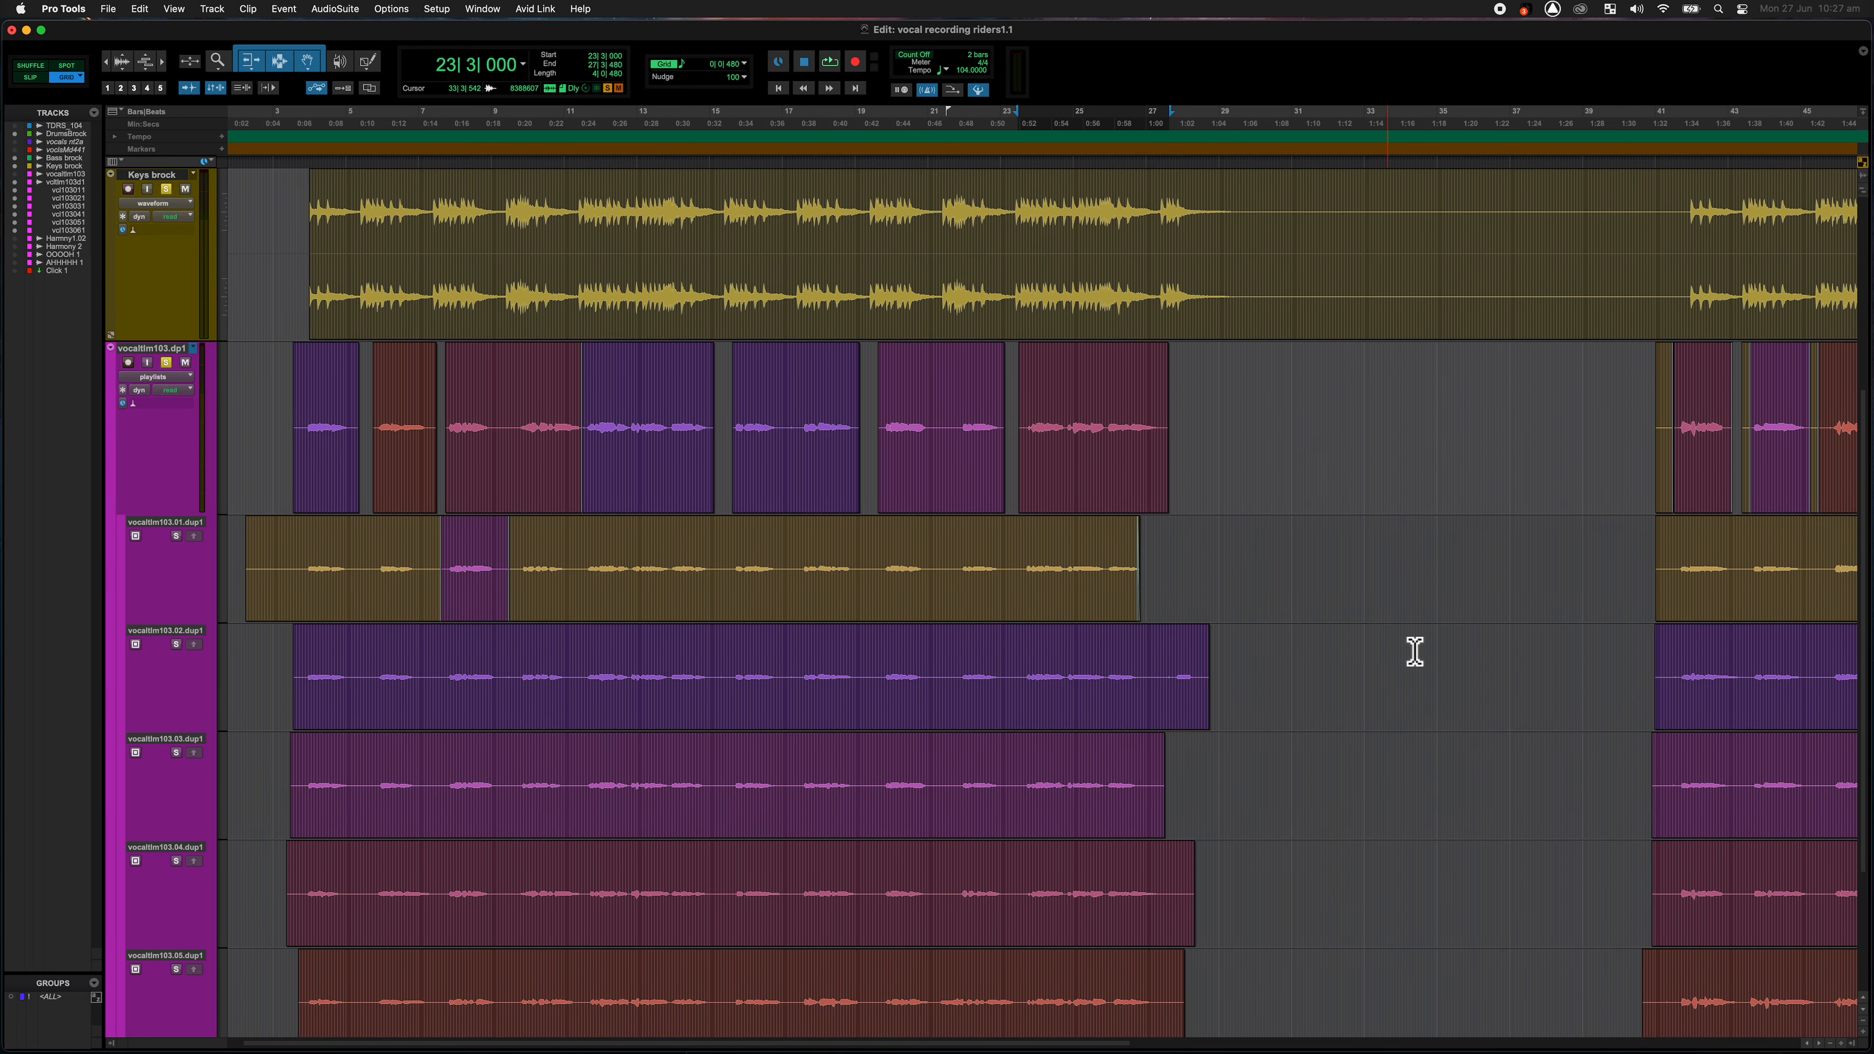
scroll(1378, 639, right, 8)
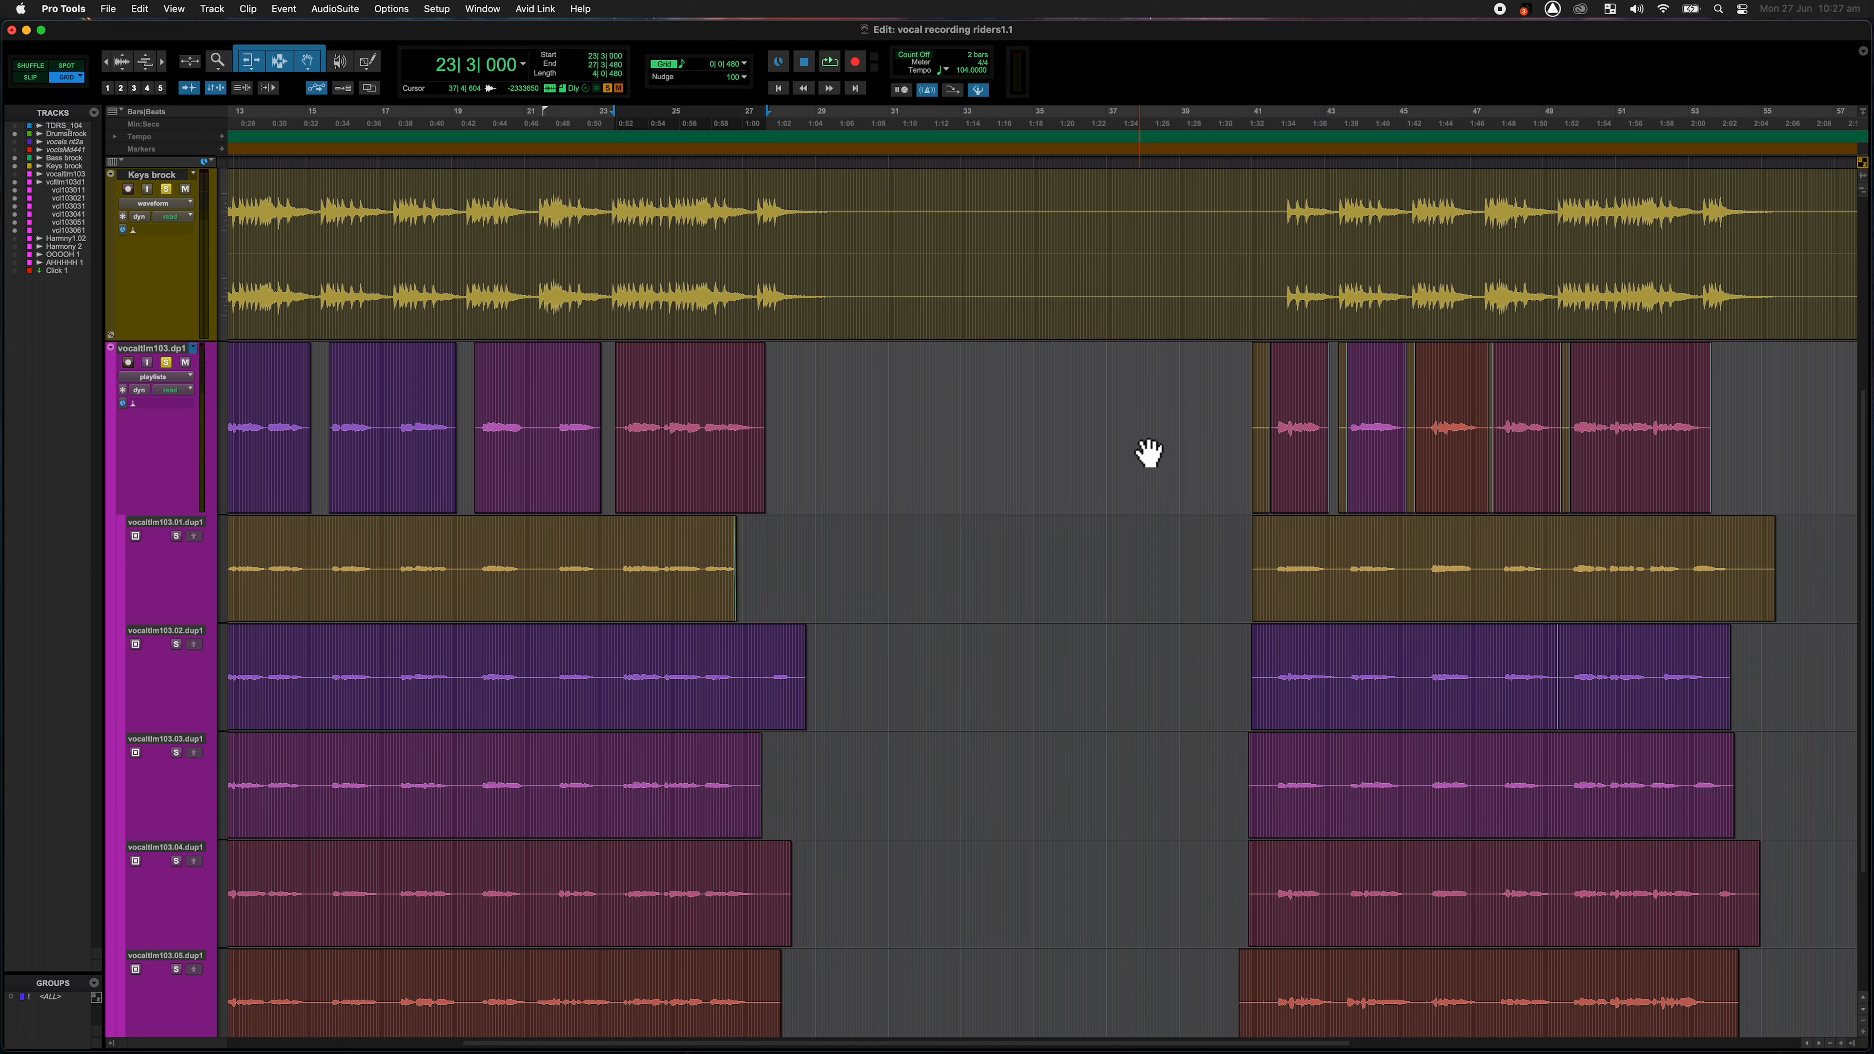
scroll(1079, 452, left, 2)
scroll(945, 459, left, 8)
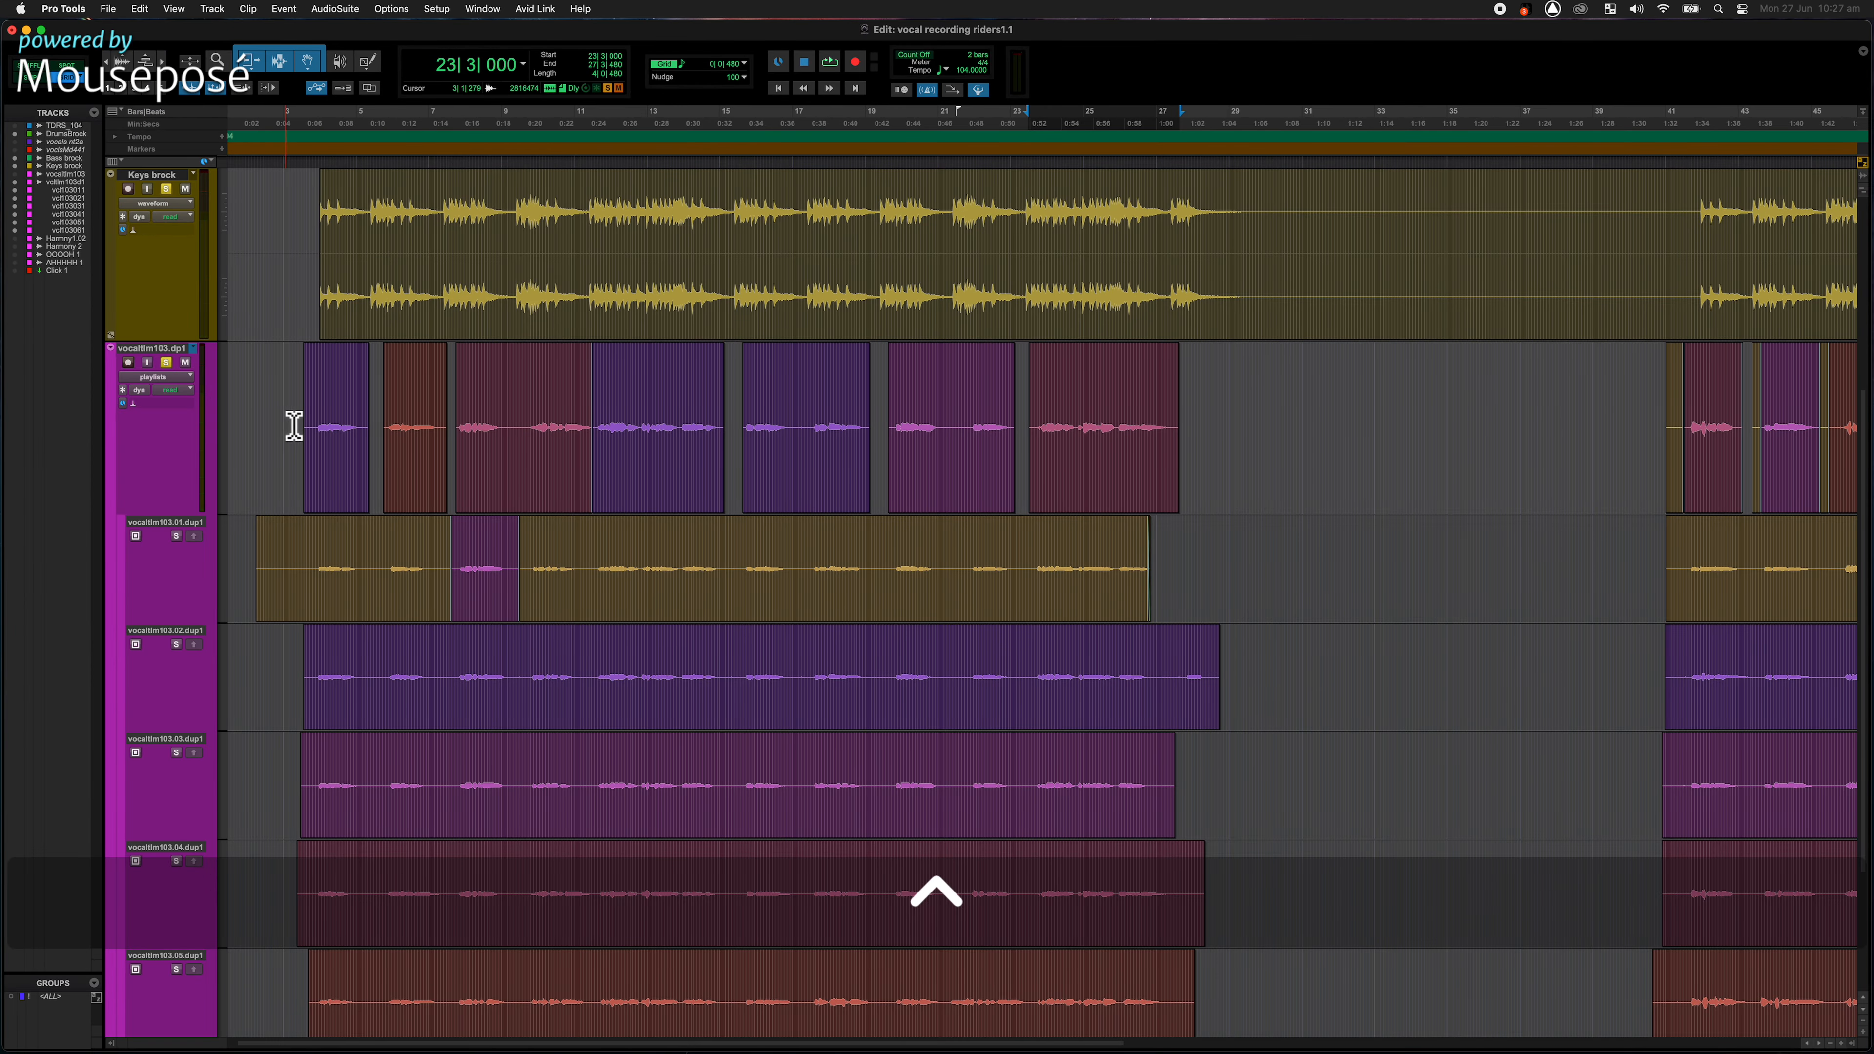
click(289, 407)
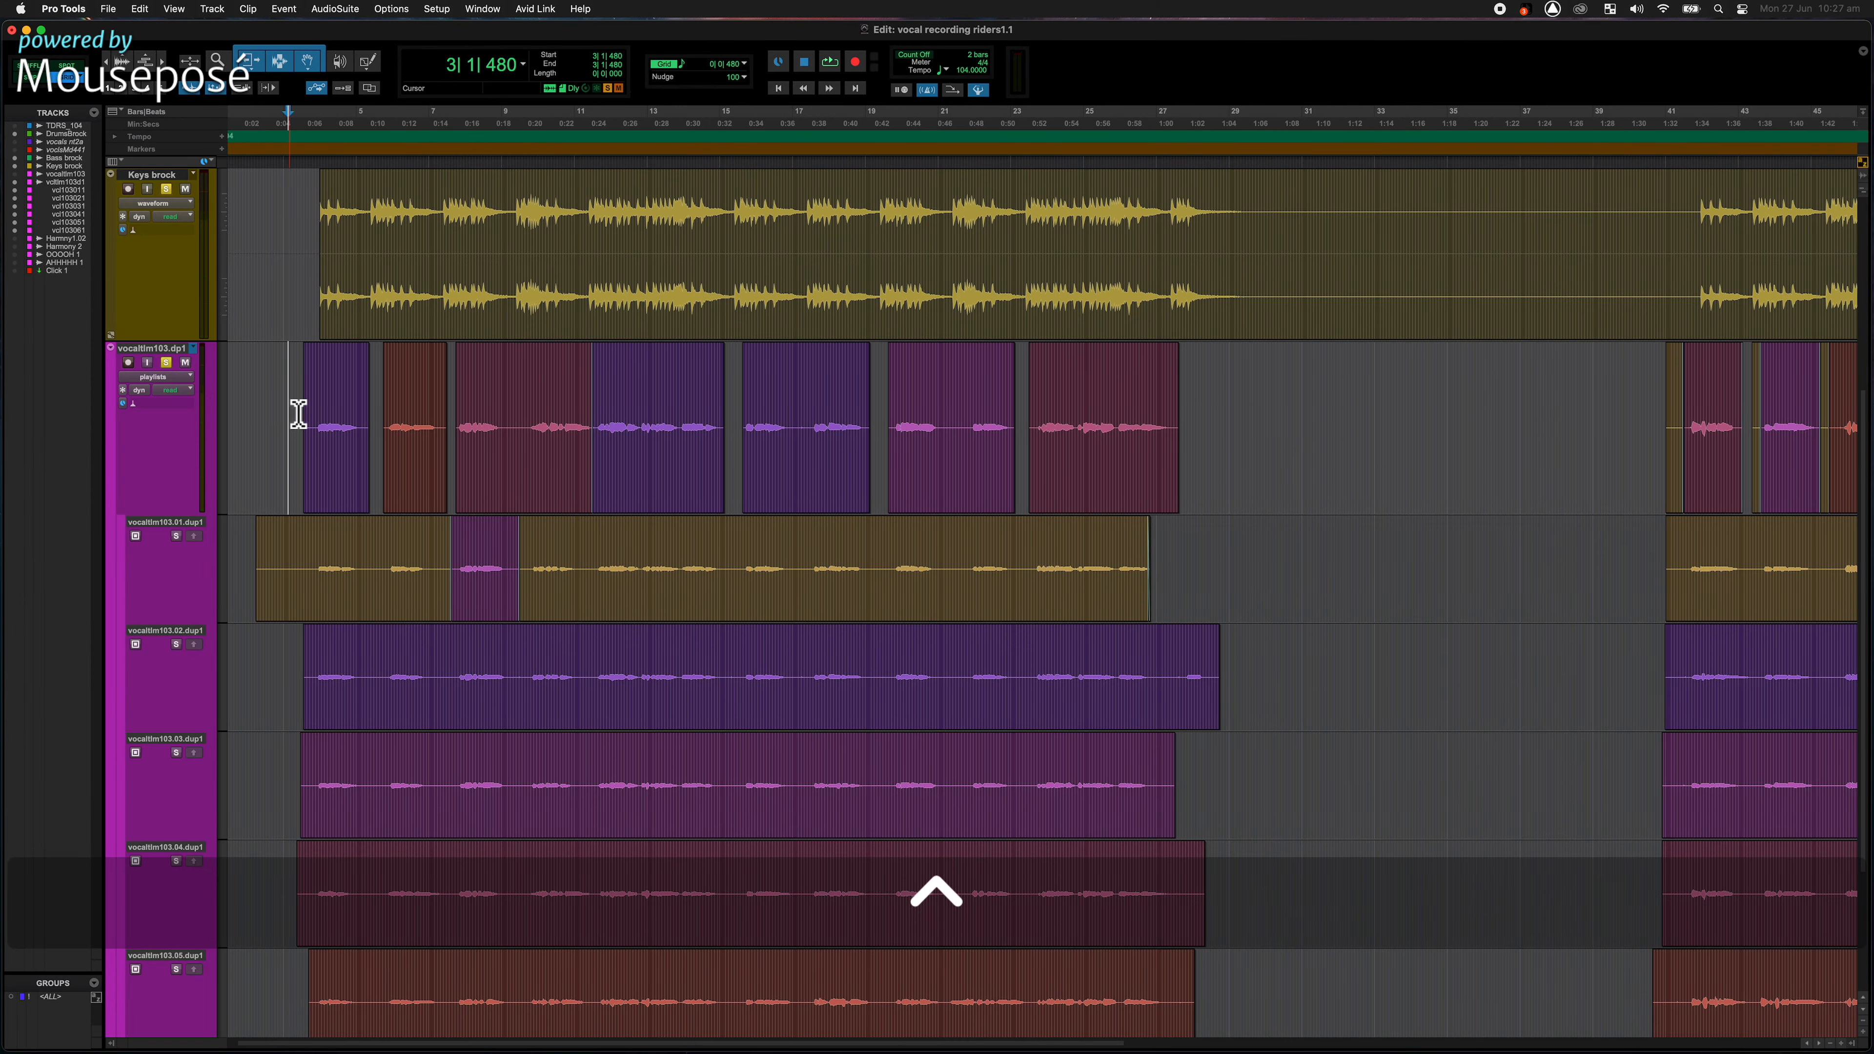
Step: Trim the start of the first main-playlist vocal clip to 3|4|790, just before the voice enters, and add a short fade-in
key(Tab)
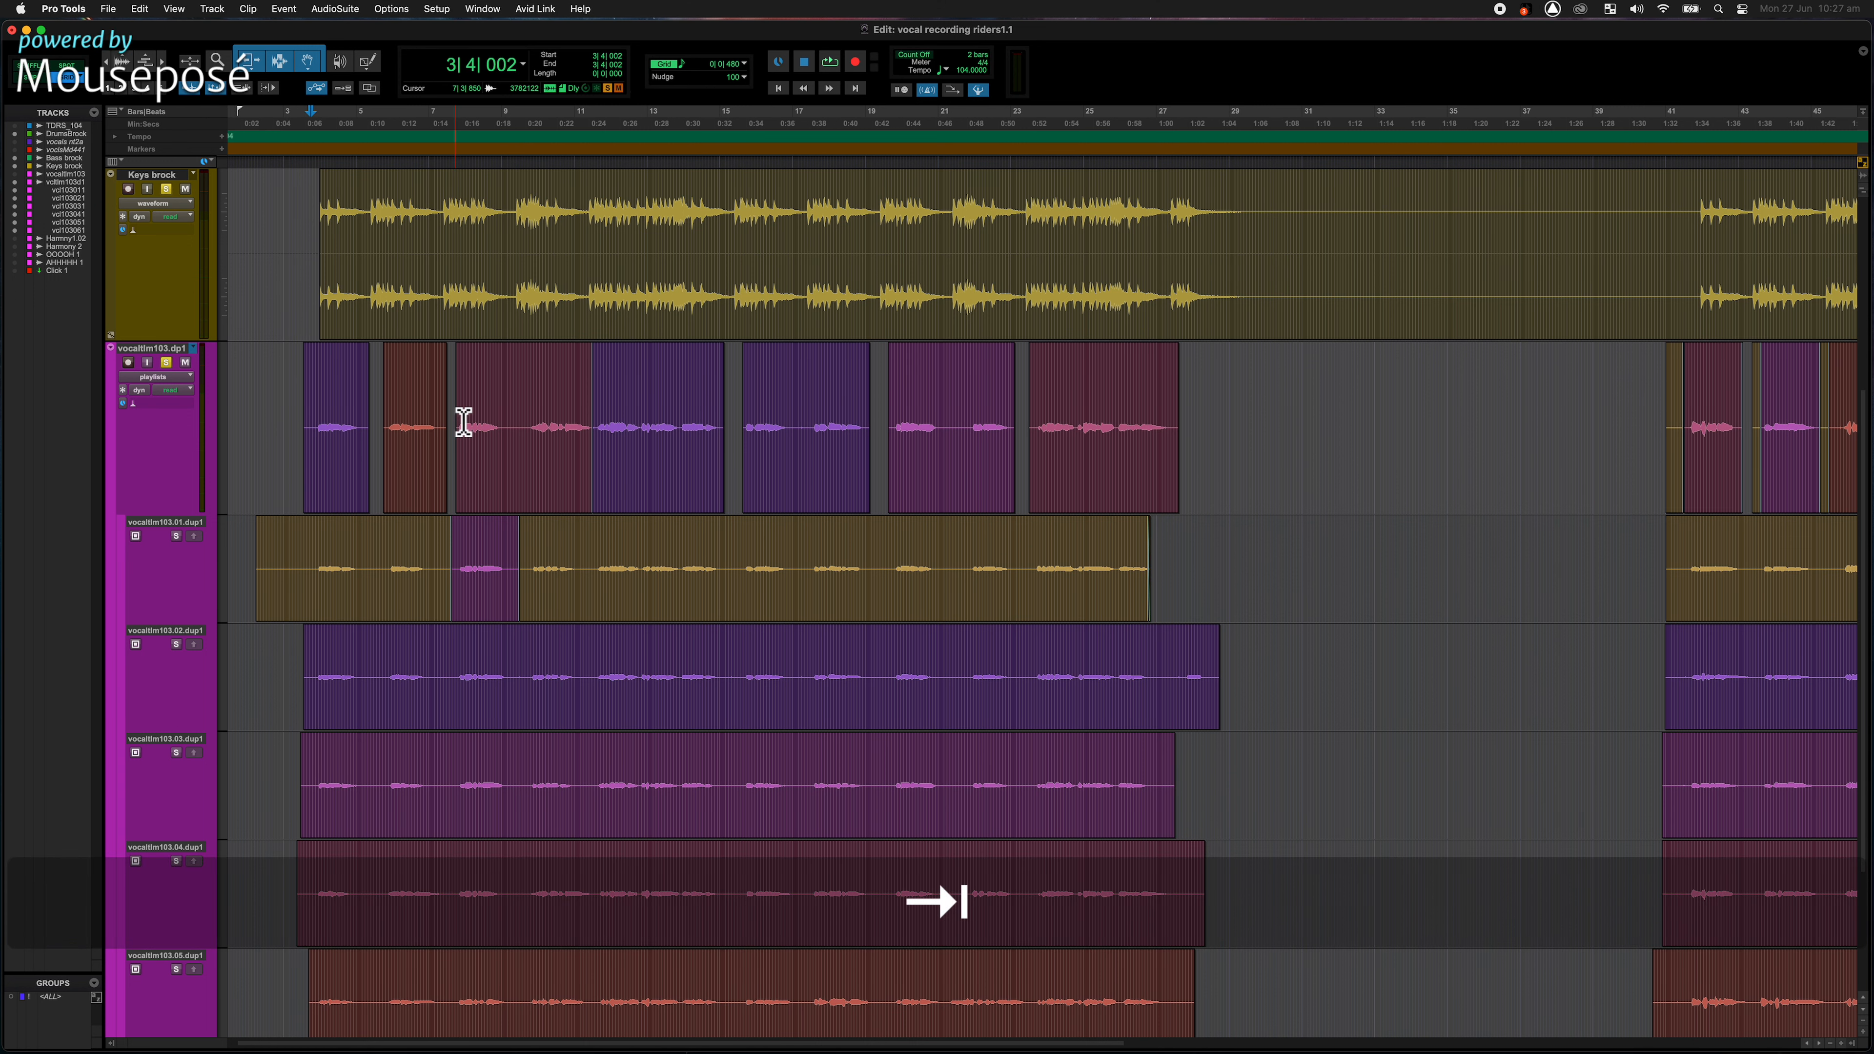
key(t)
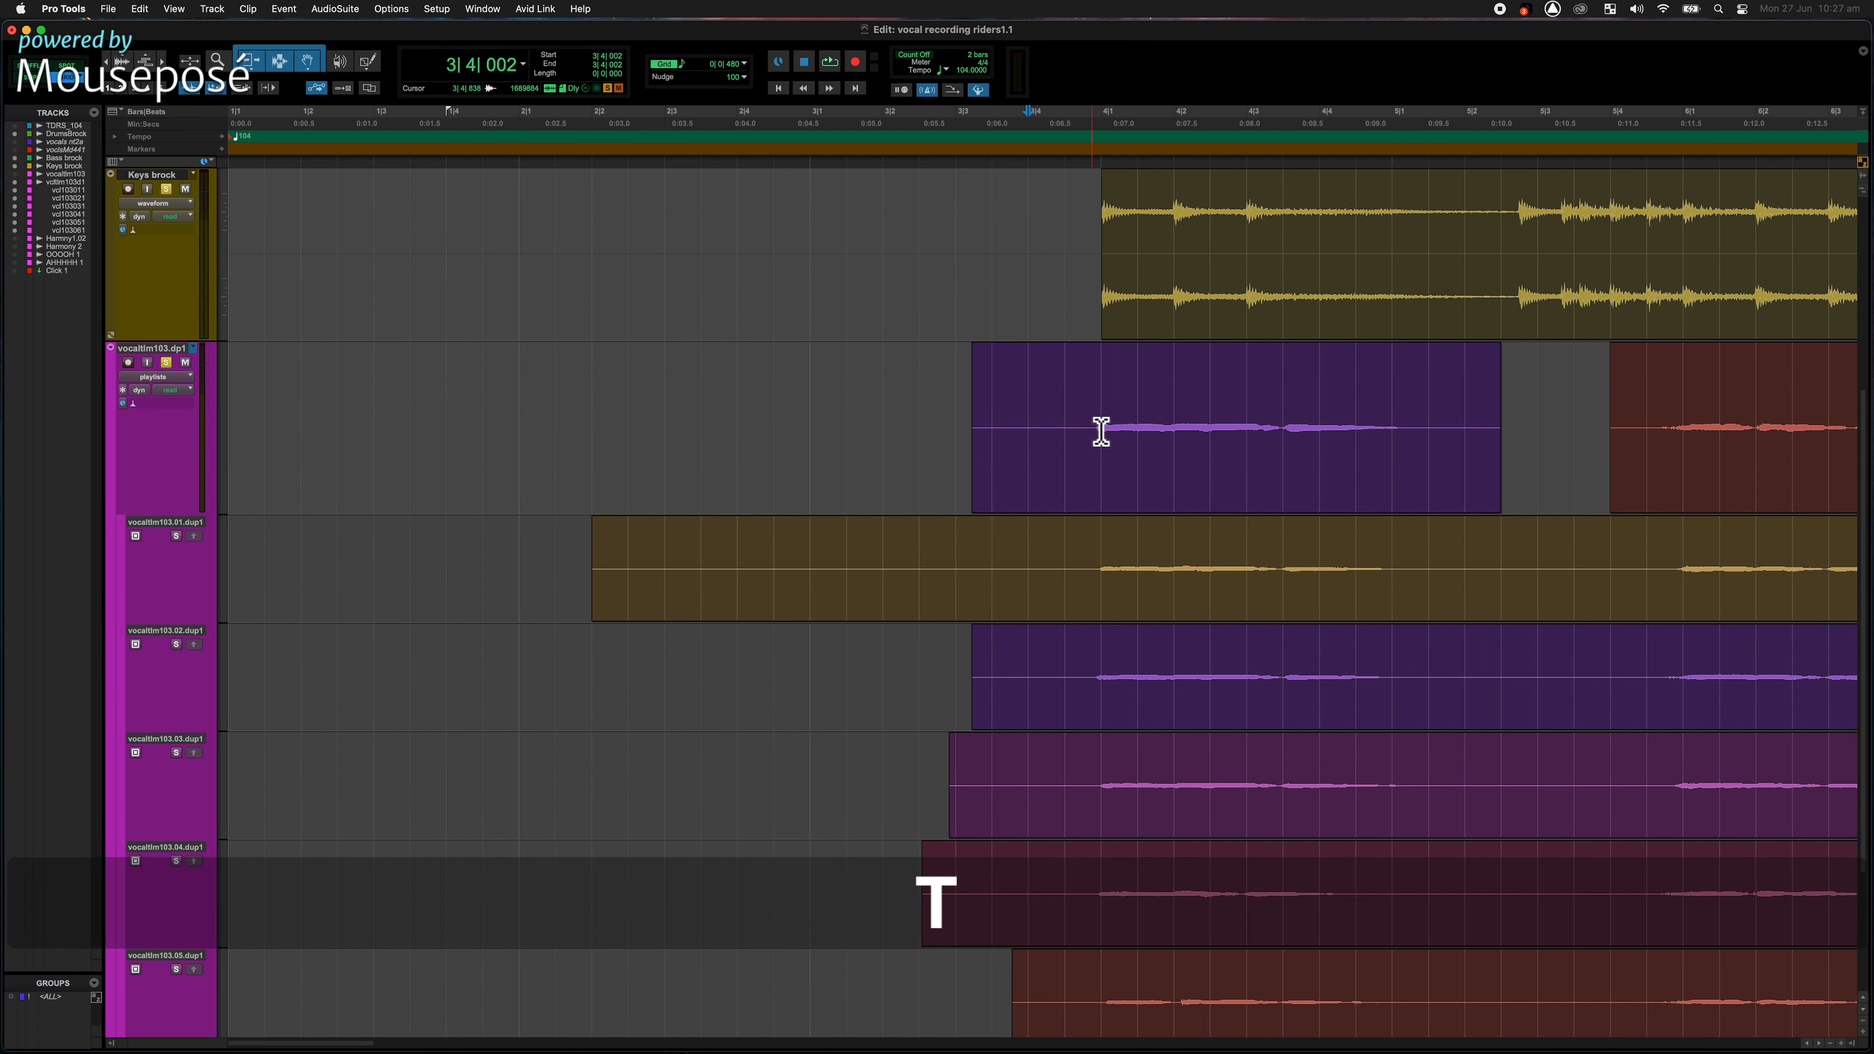
key(Tab)
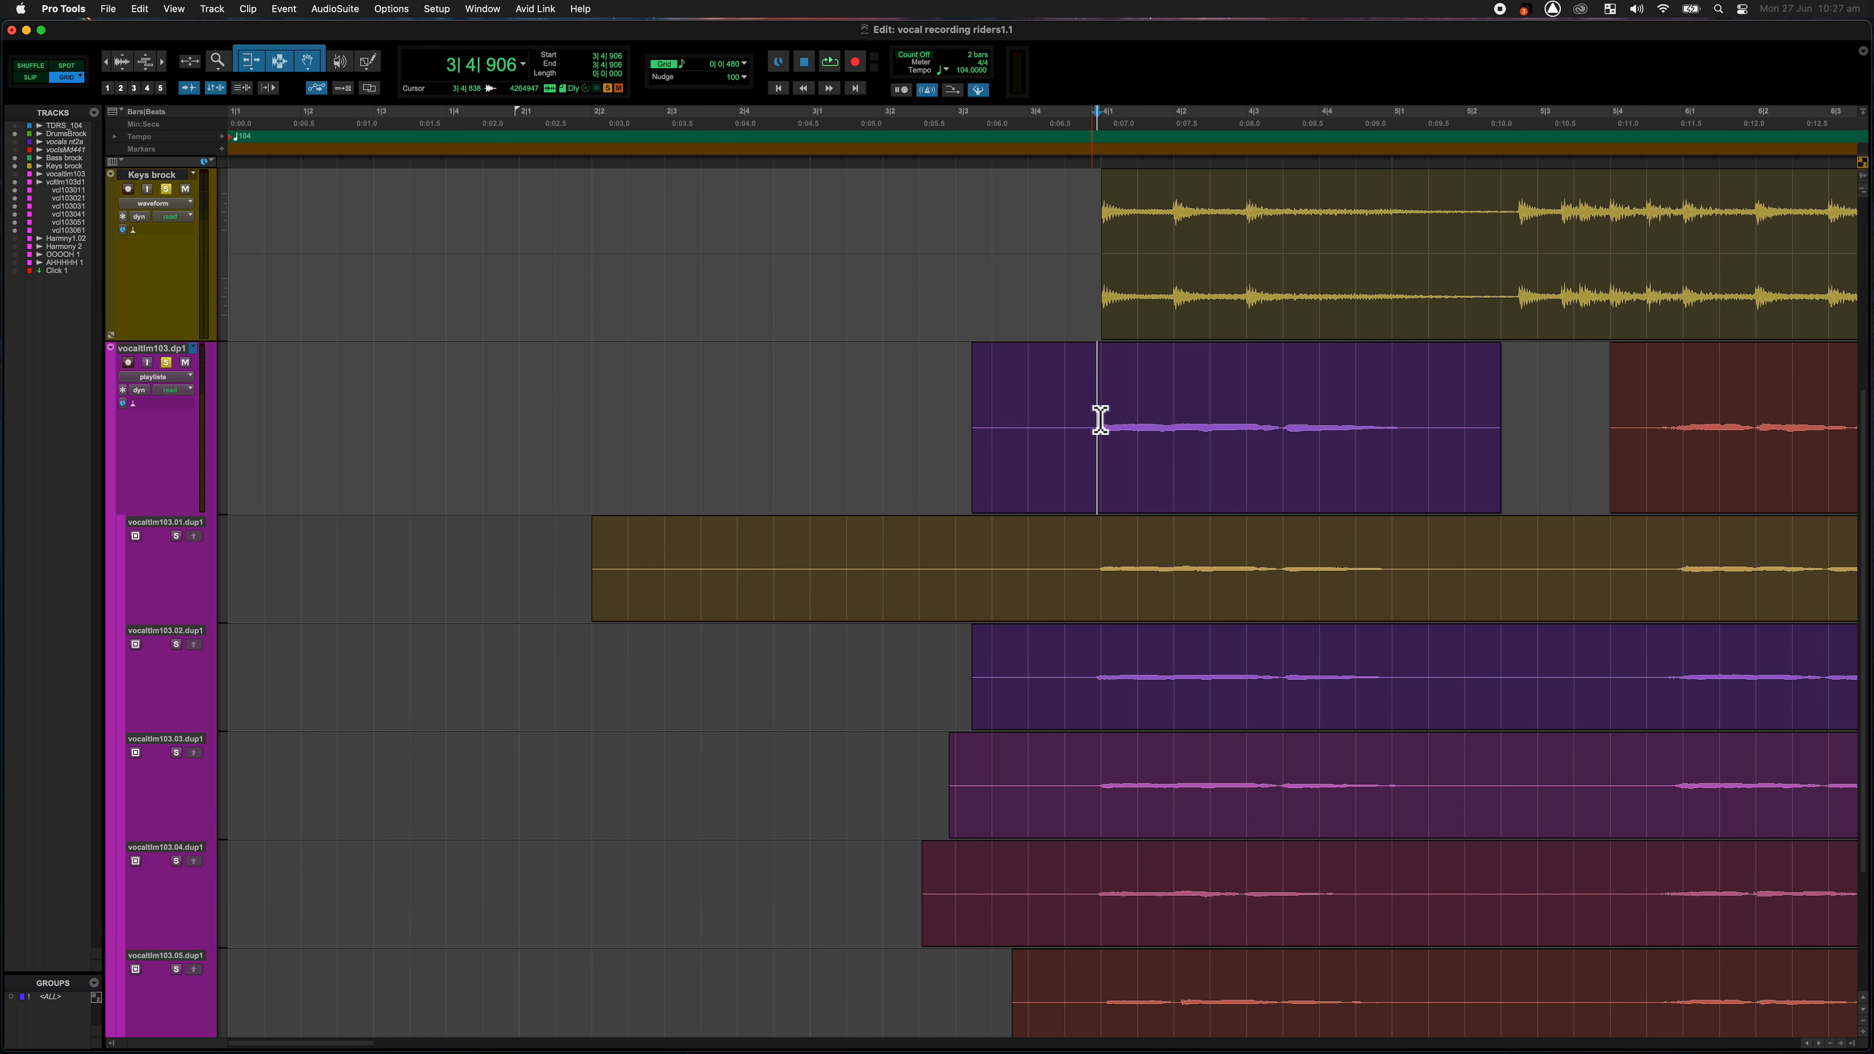
key(super)
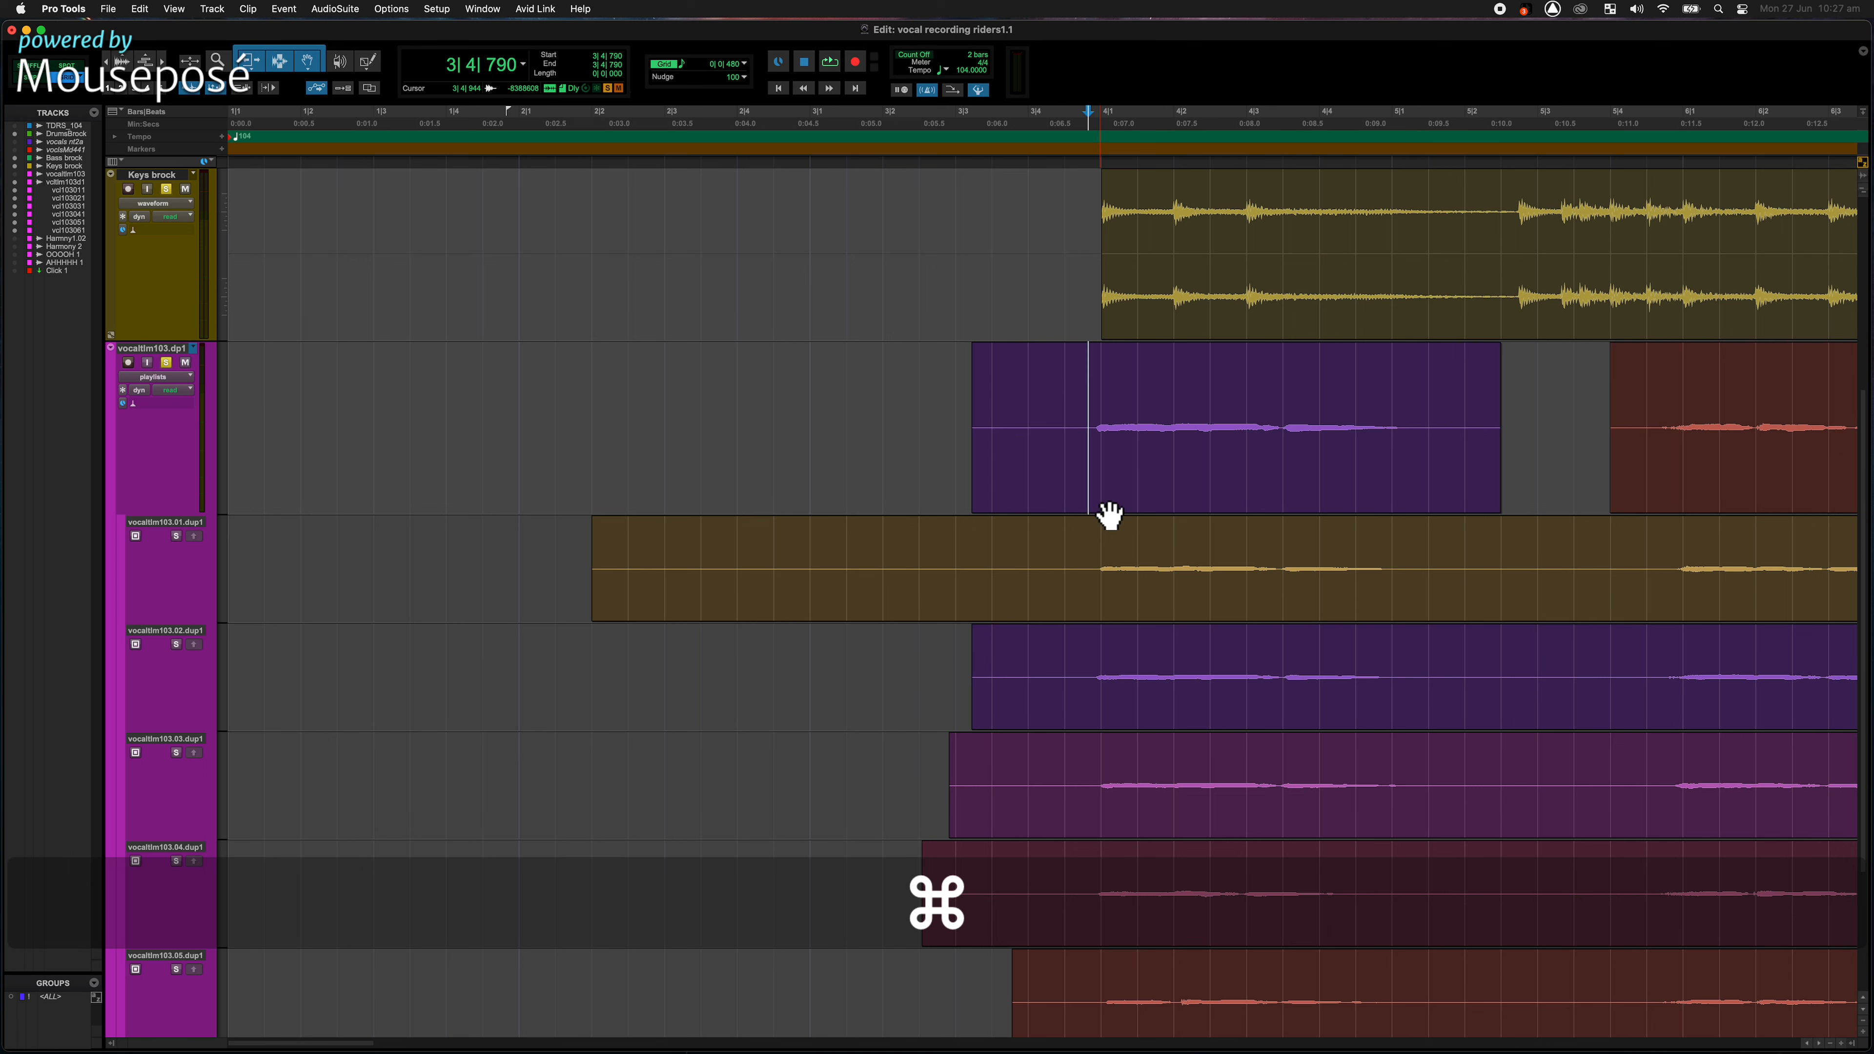
key(a)
key(t)
key(t)
key(t)
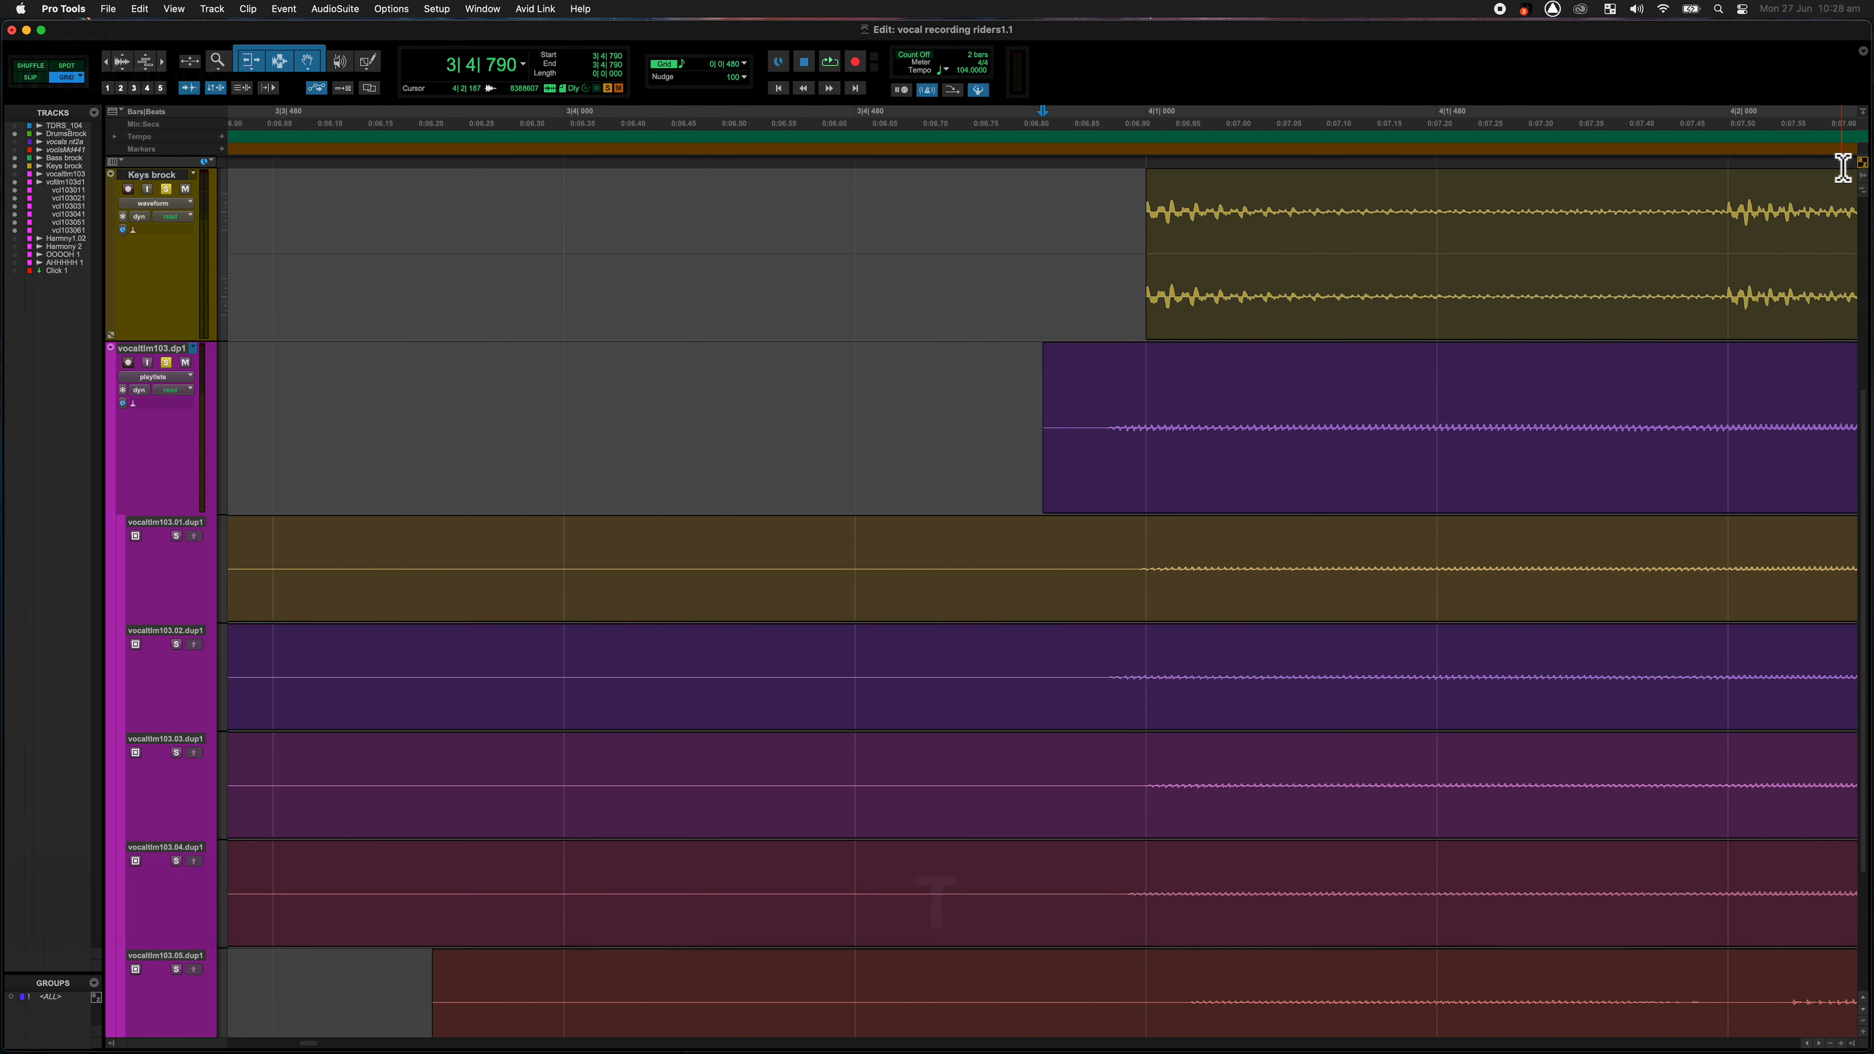
drag(1050, 346, 1103, 358)
Step: Fade out the first vocal clip from 5|1|480 to its end at 5|2|480
key(r)
key(r)
key(r)
key(r)
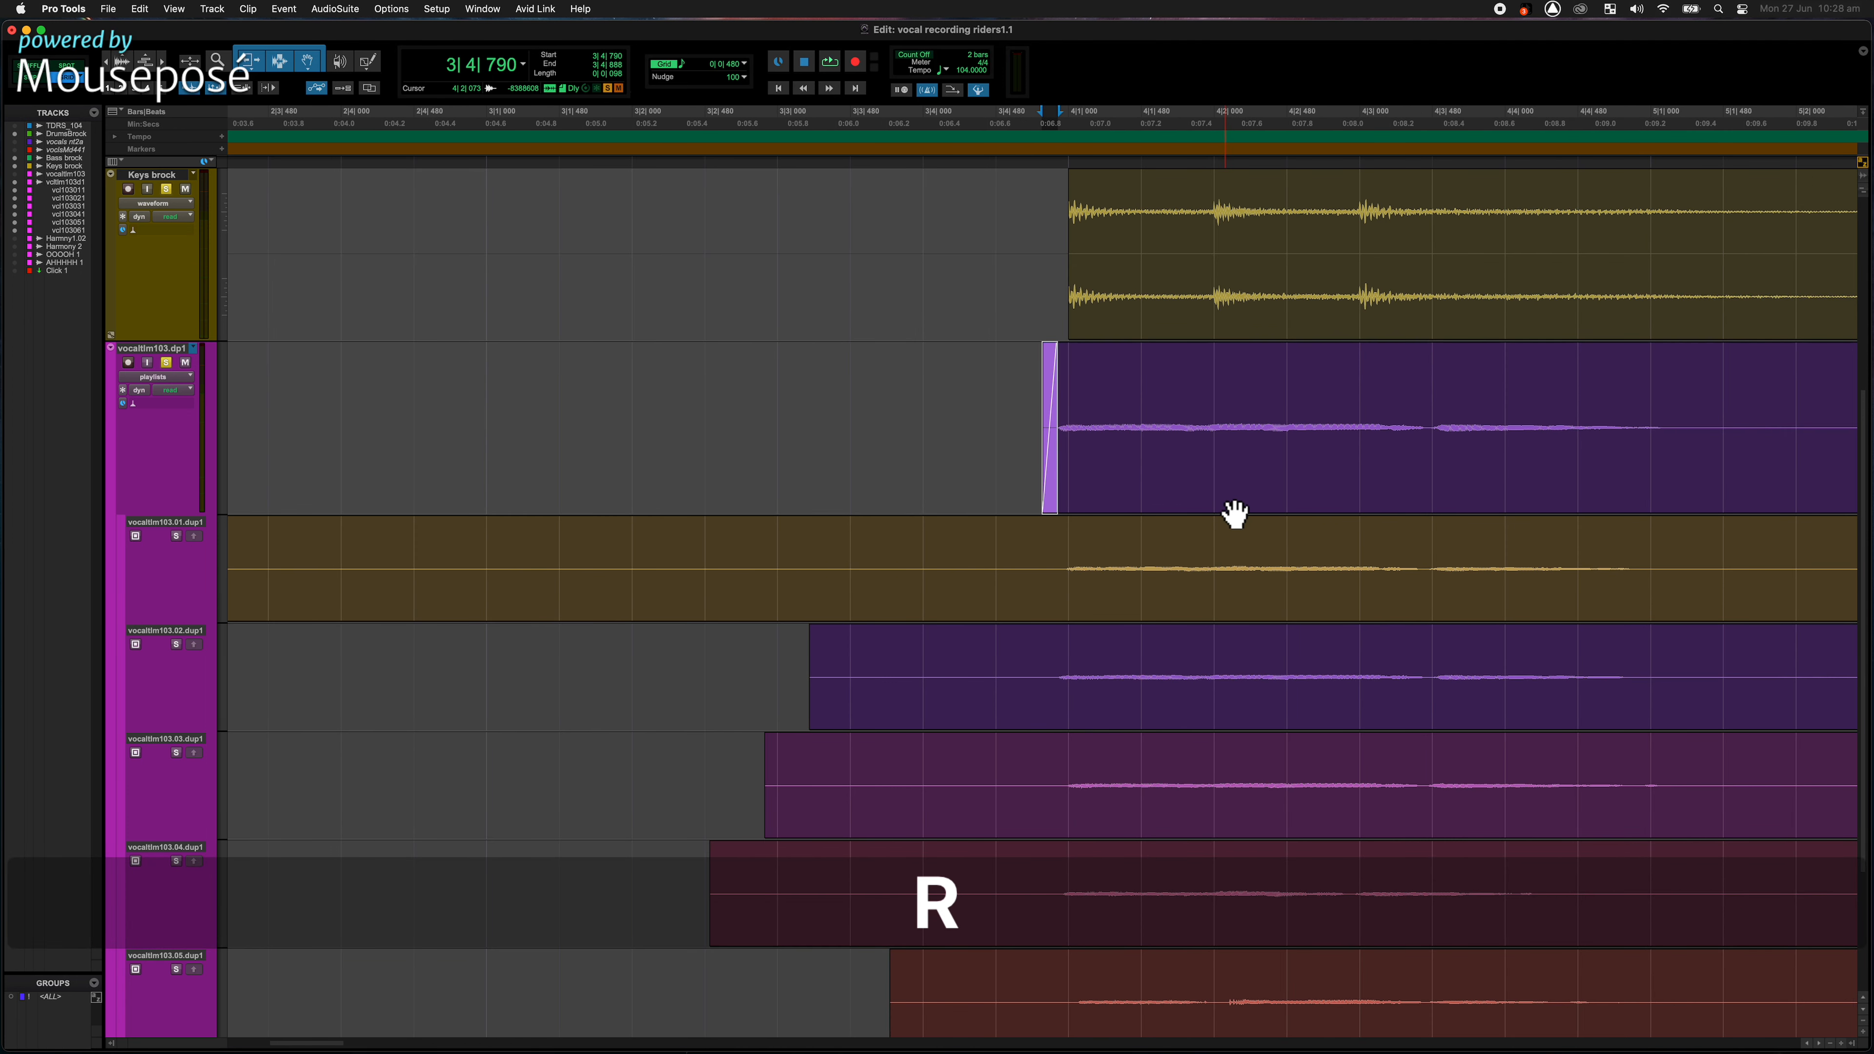
click(1293, 487)
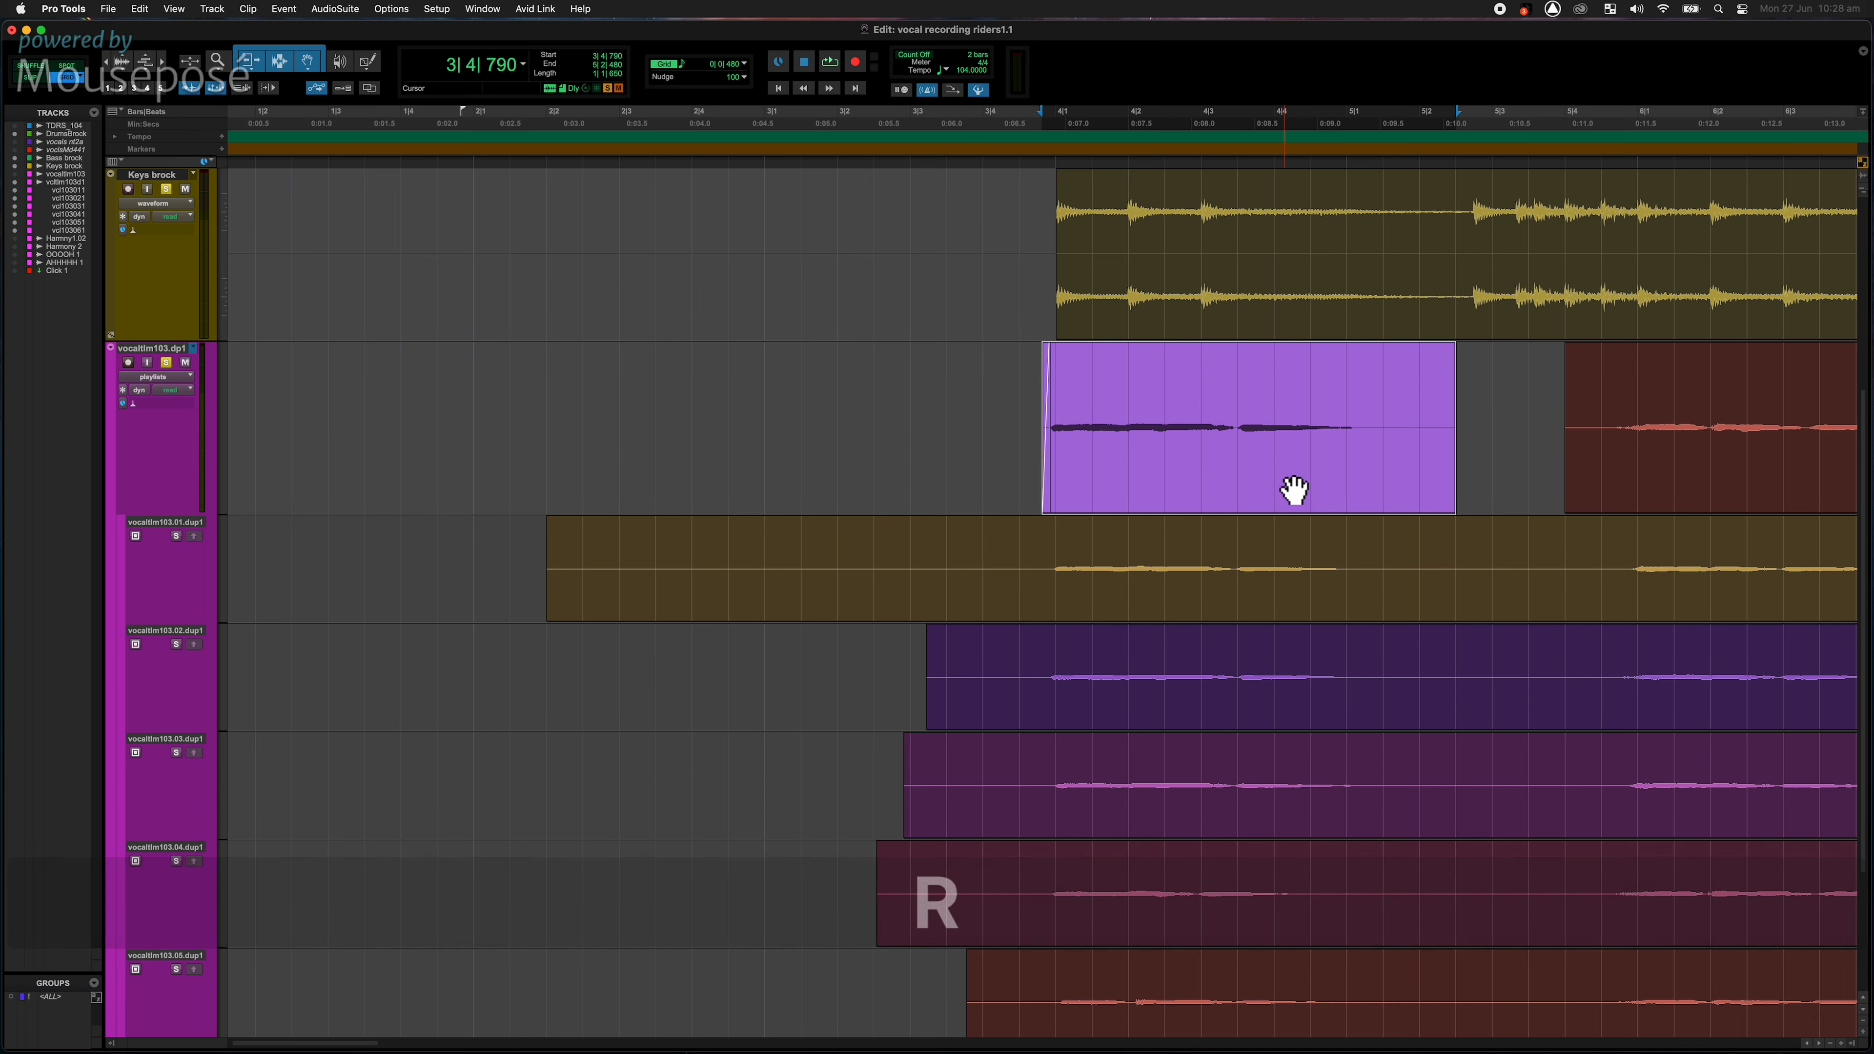
key(Right)
key(Left)
key(Right)
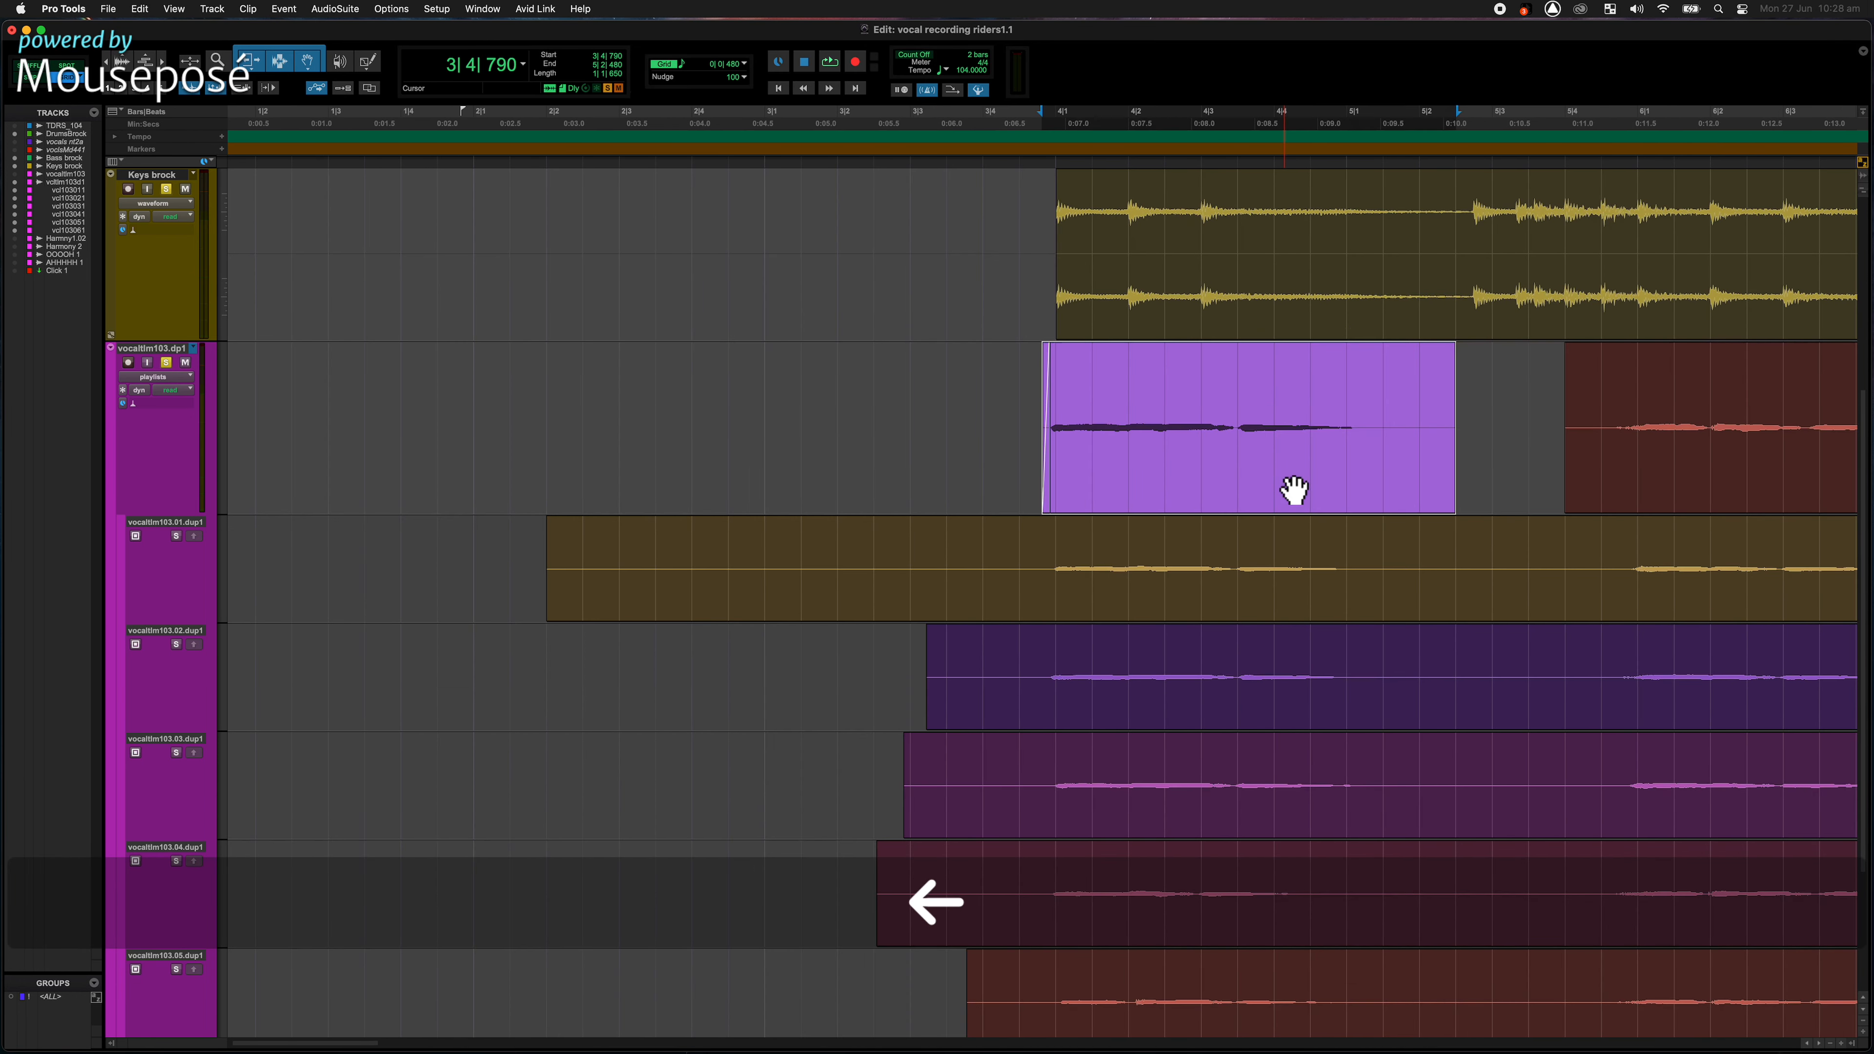
key(t)
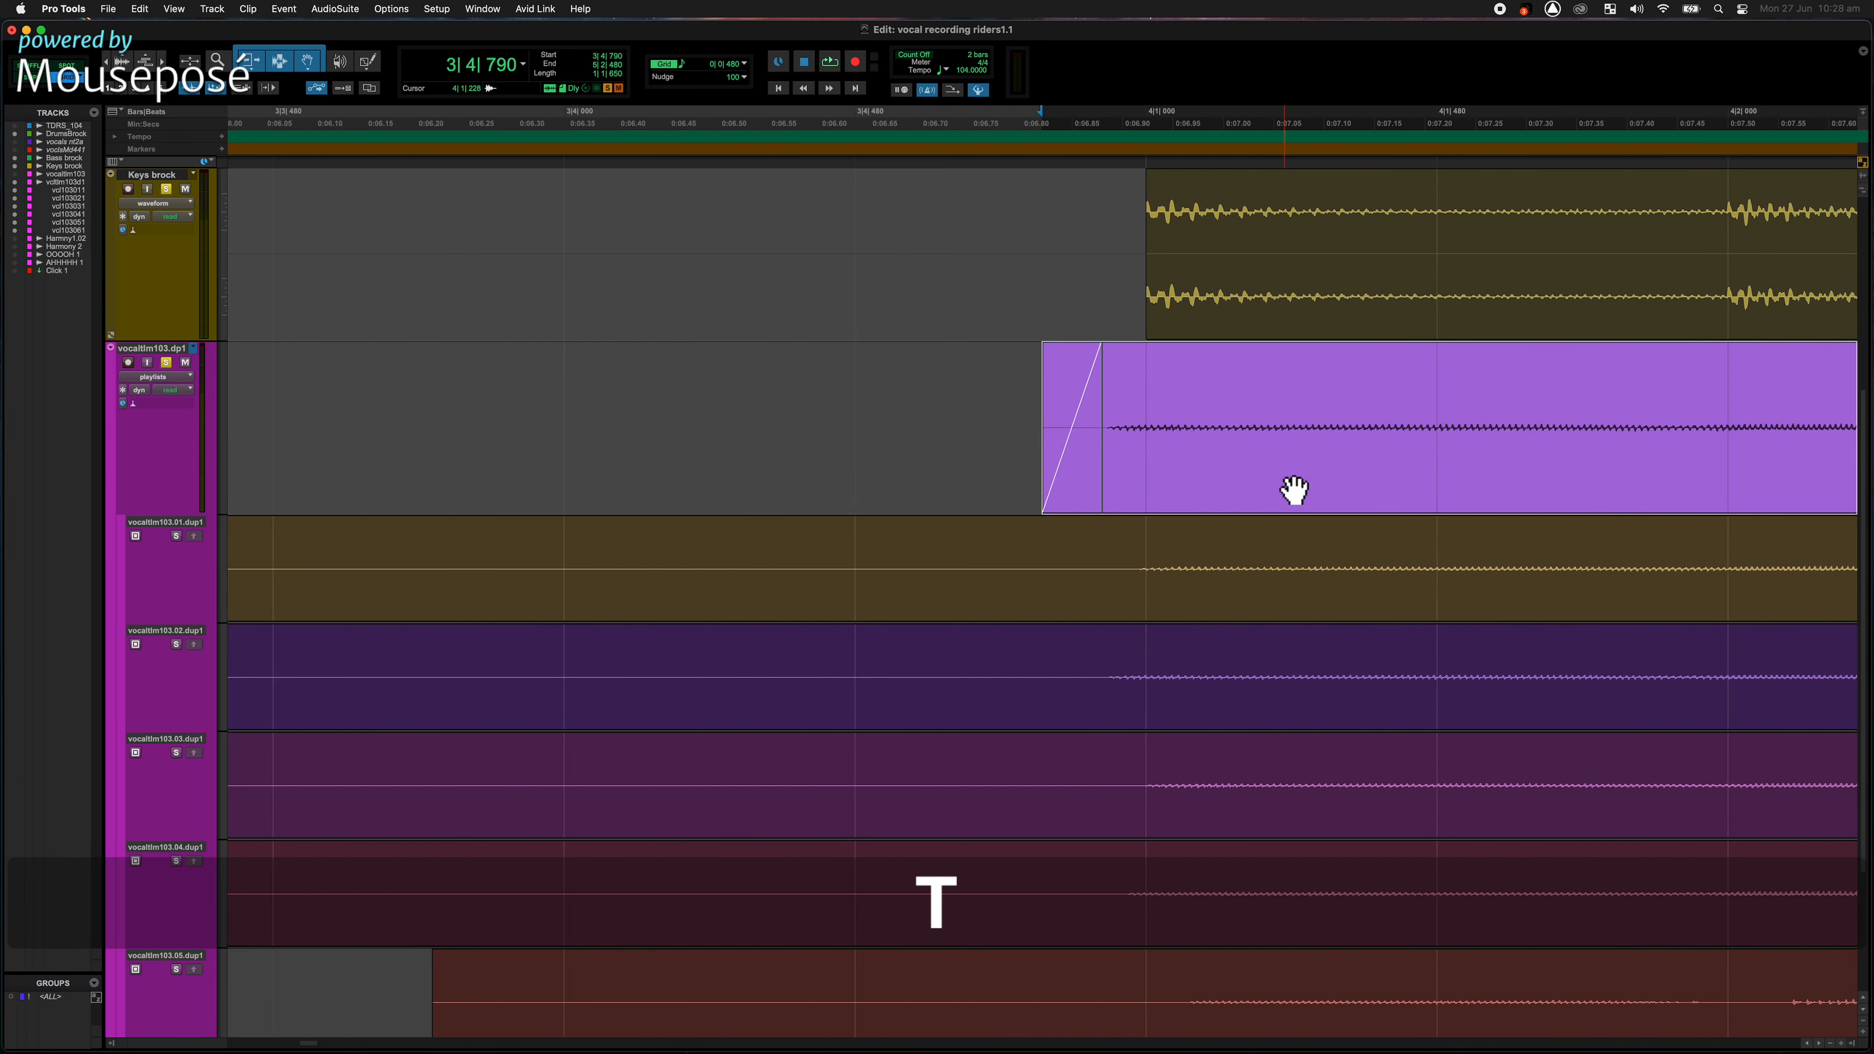
key(t)
key(Right)
key(r)
key(r)
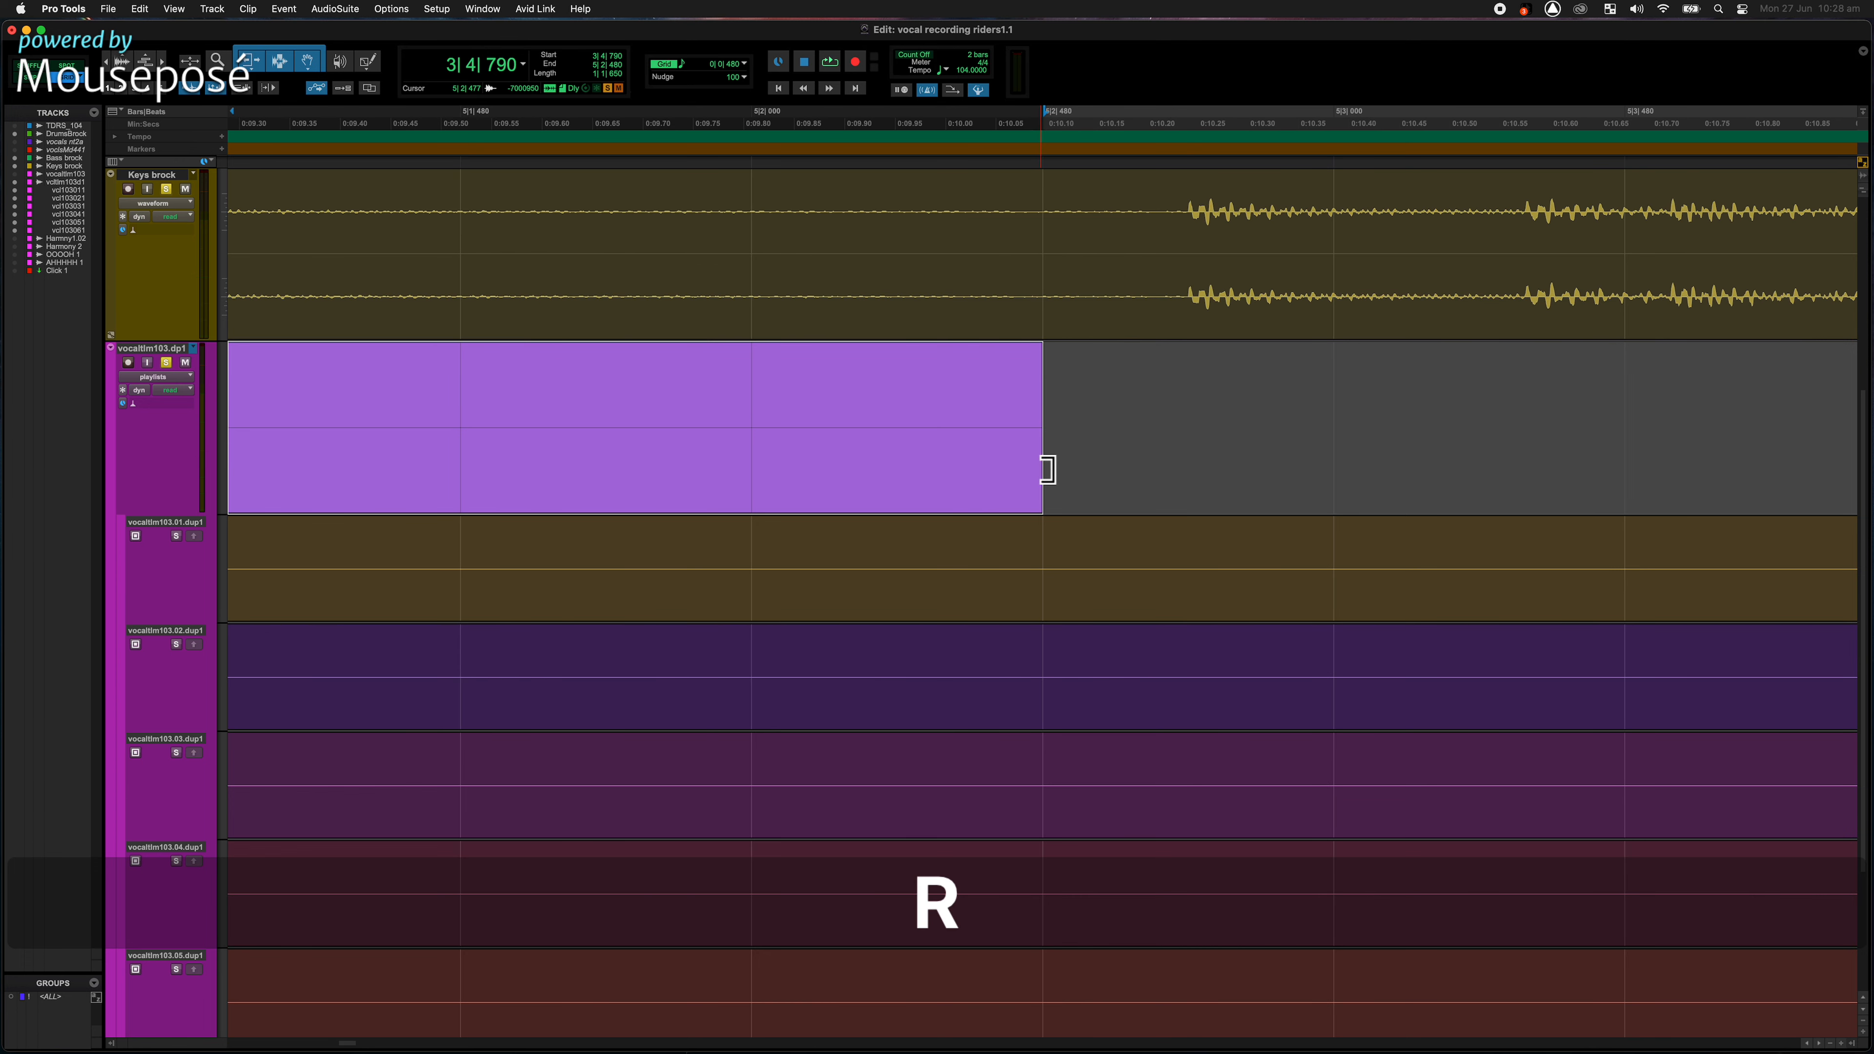
drag(1047, 364, 987, 371)
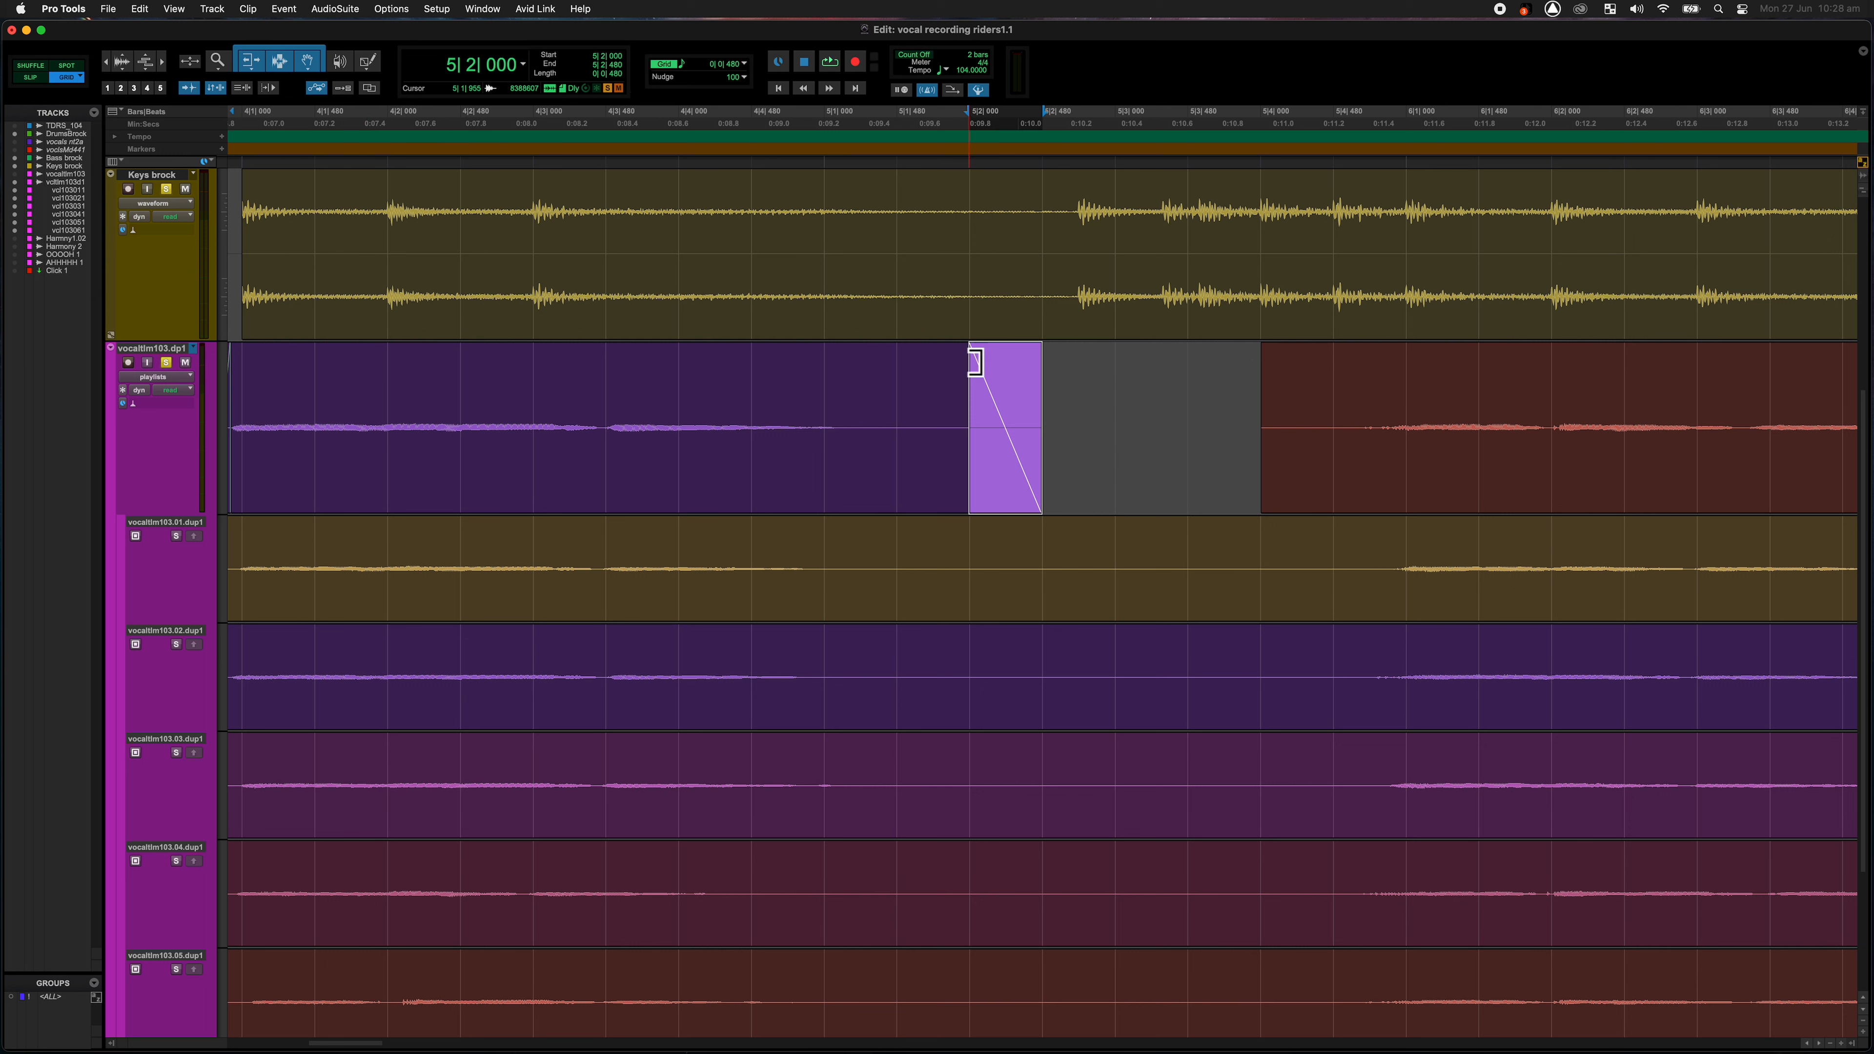
drag(985, 384, 907, 419)
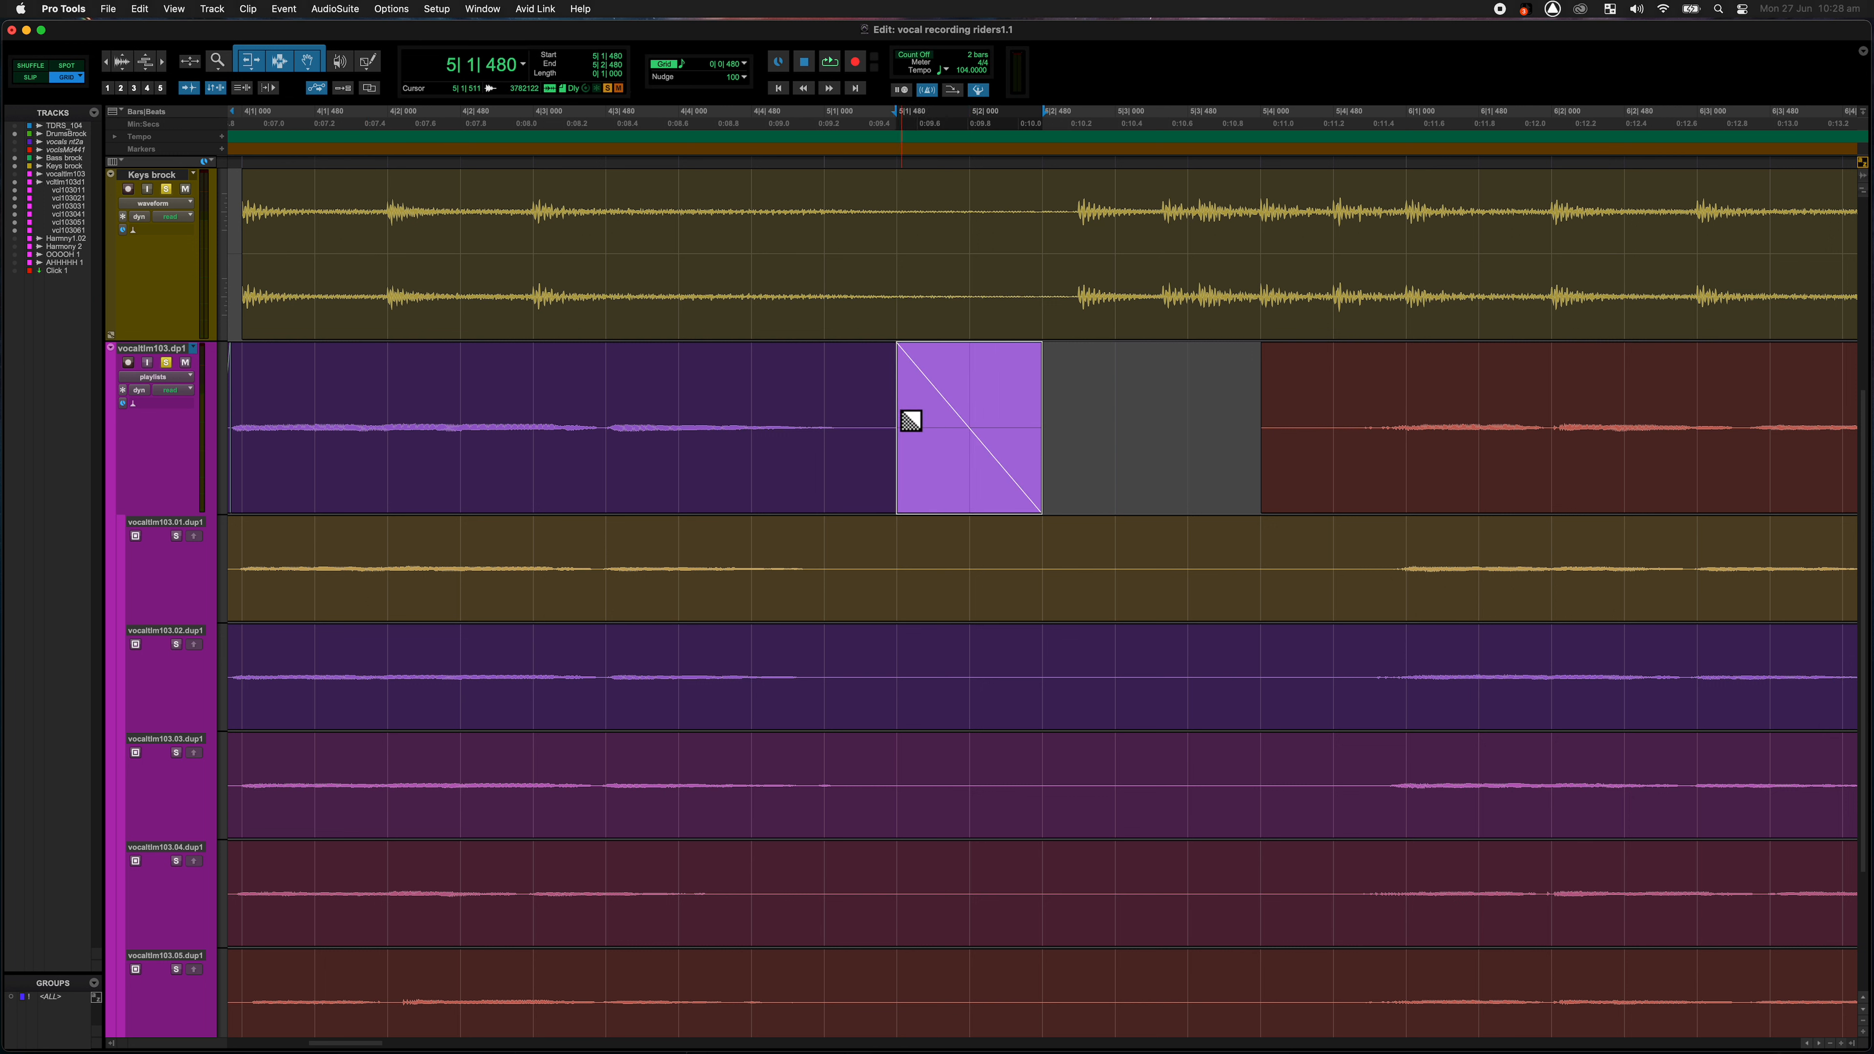
click(745, 65)
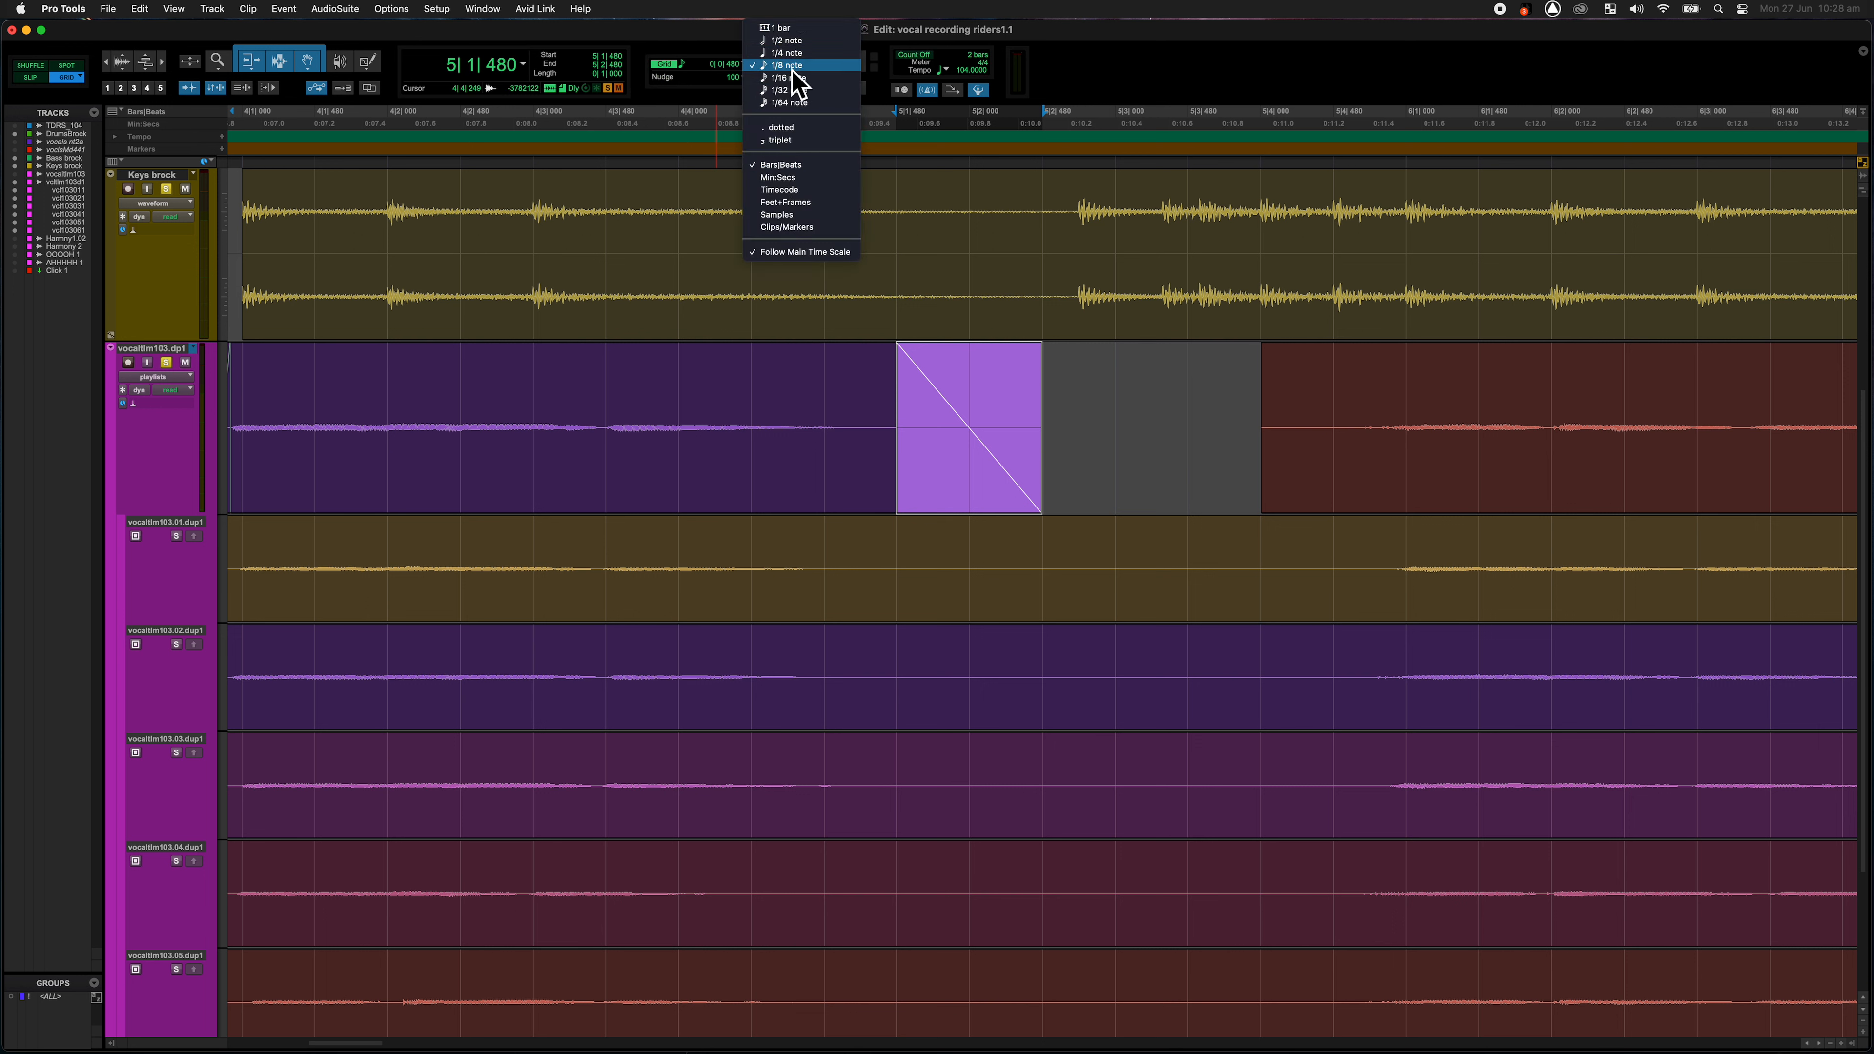
click(1206, 67)
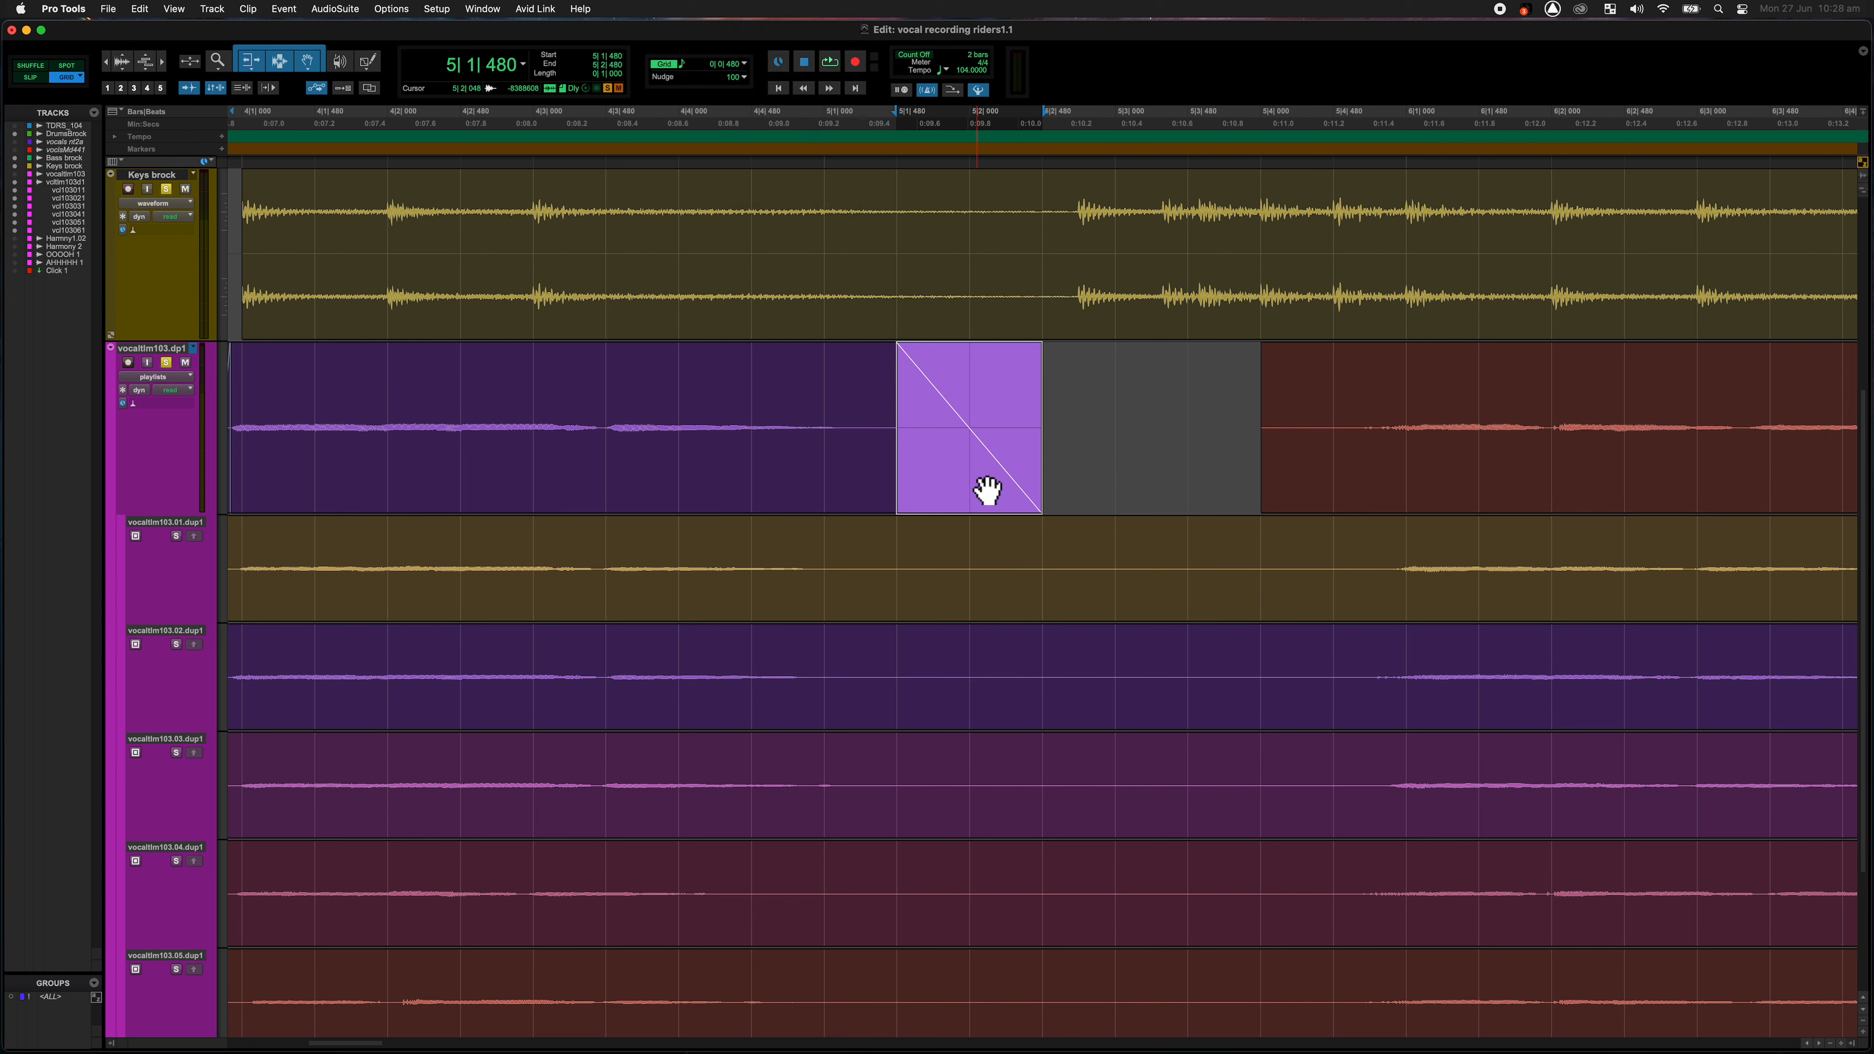
mouse_move(988, 490)
mouse_down()
mouse_move(636, 486)
mouse_move(1072, 478)
mouse_move(923, 473)
mouse_move(988, 473)
mouse_up()
Step: Fade in the second comp clip from 5|4|000 and add a fade-out at its end, moved an eighth note earlier
drag(1273, 354, 1330, 356)
key(r)
key(r)
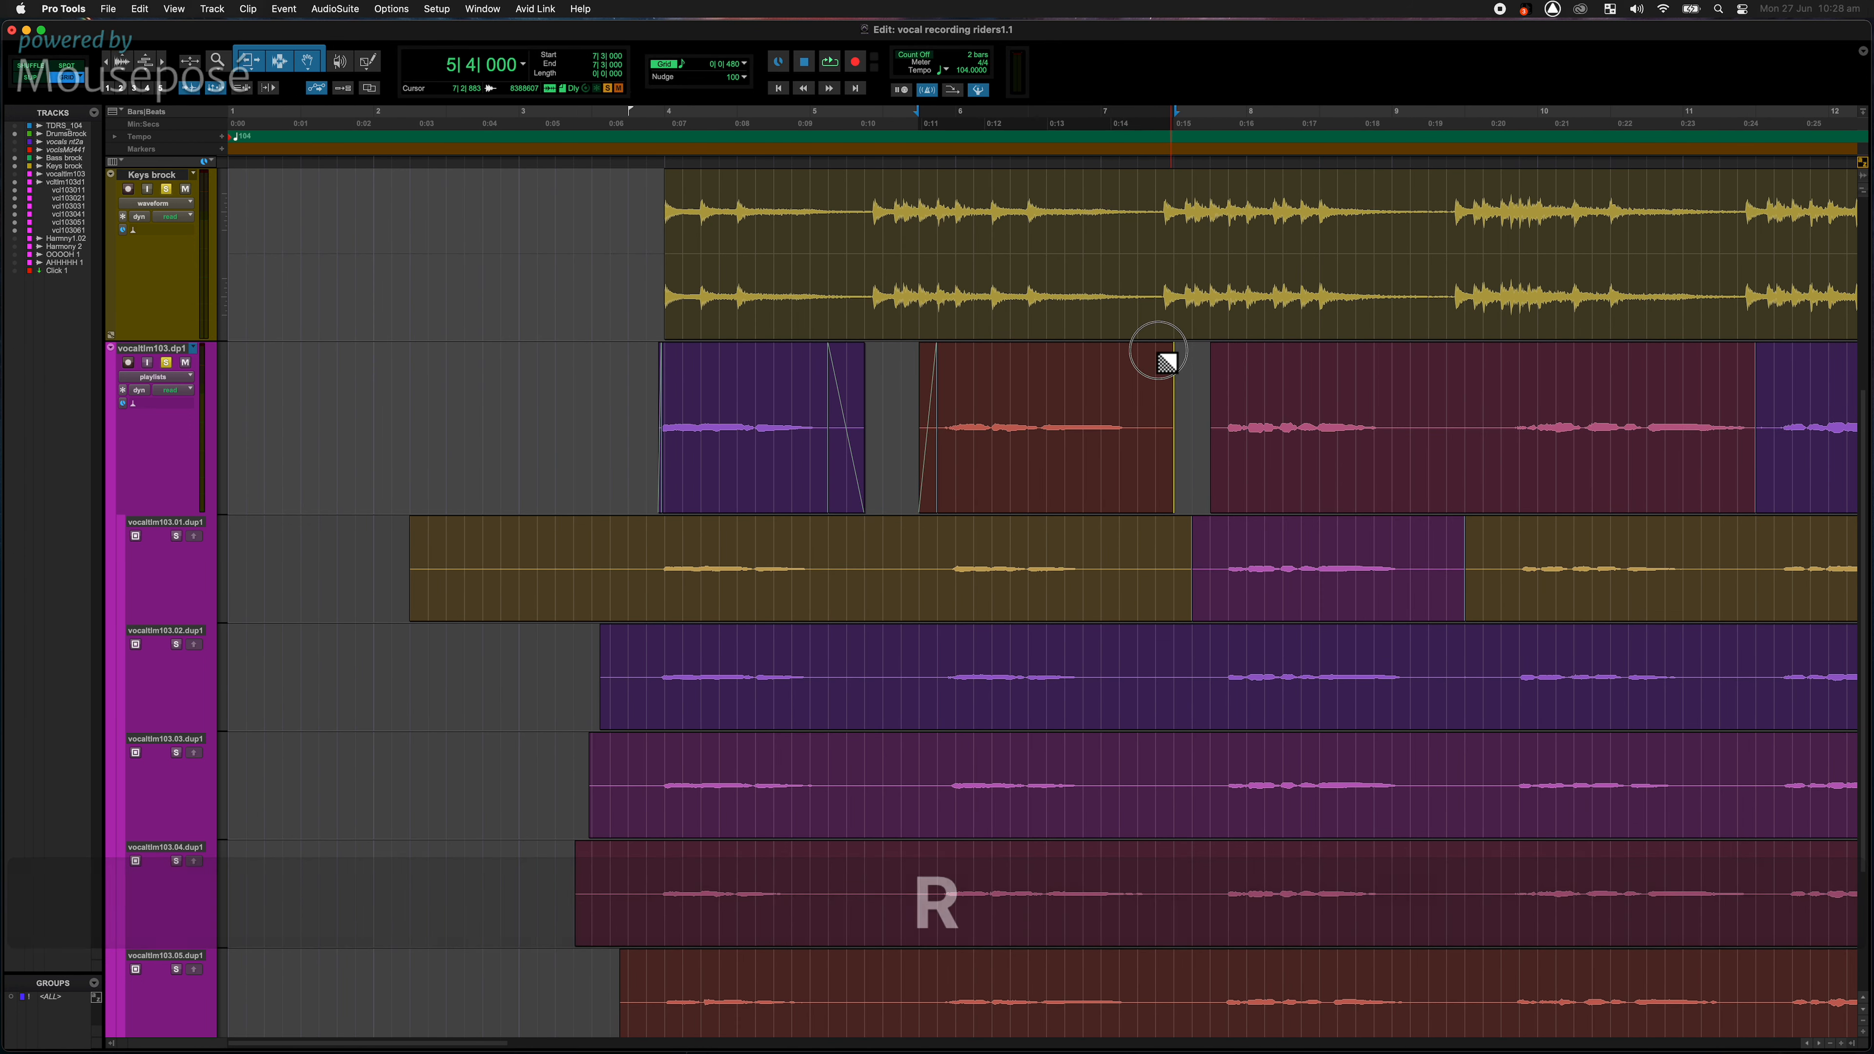
drag(1163, 356, 1140, 367)
drag(1170, 493, 1151, 494)
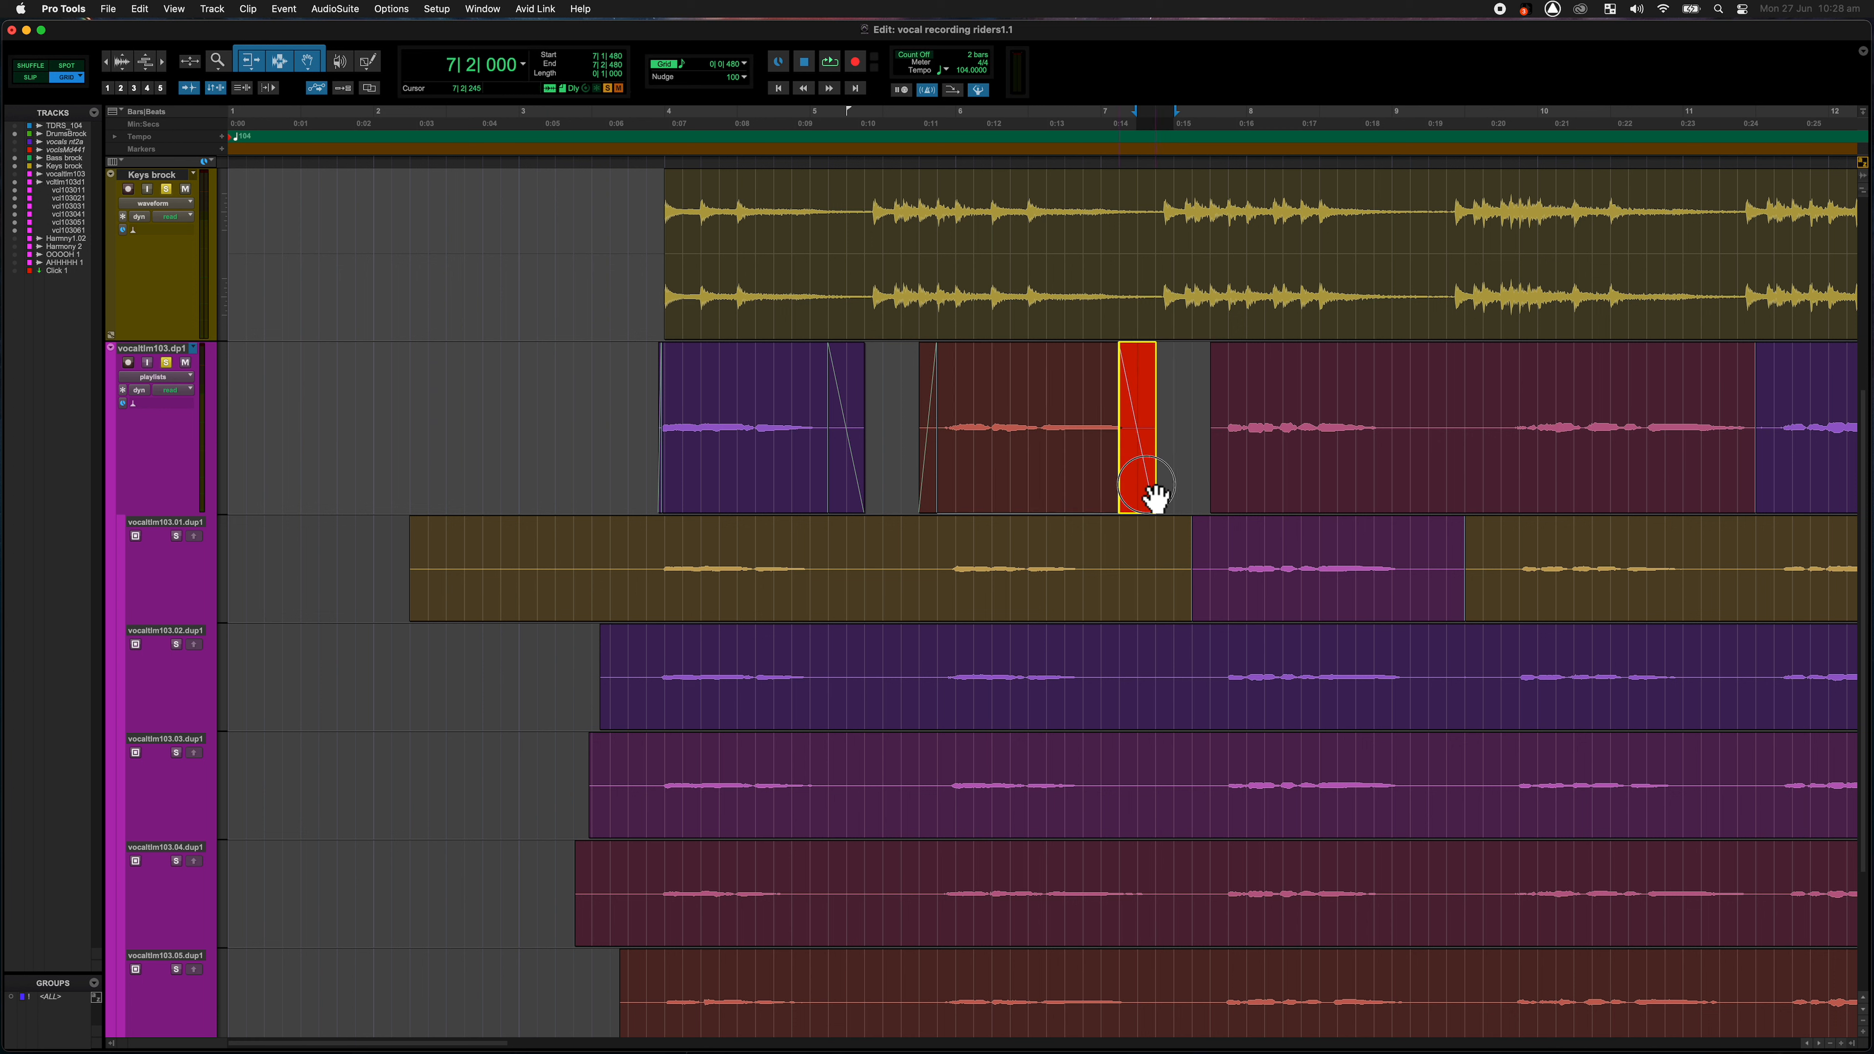
Step: Play the comp from 3|4|480 to hear how the fades on the first phrases sound
click(659, 402)
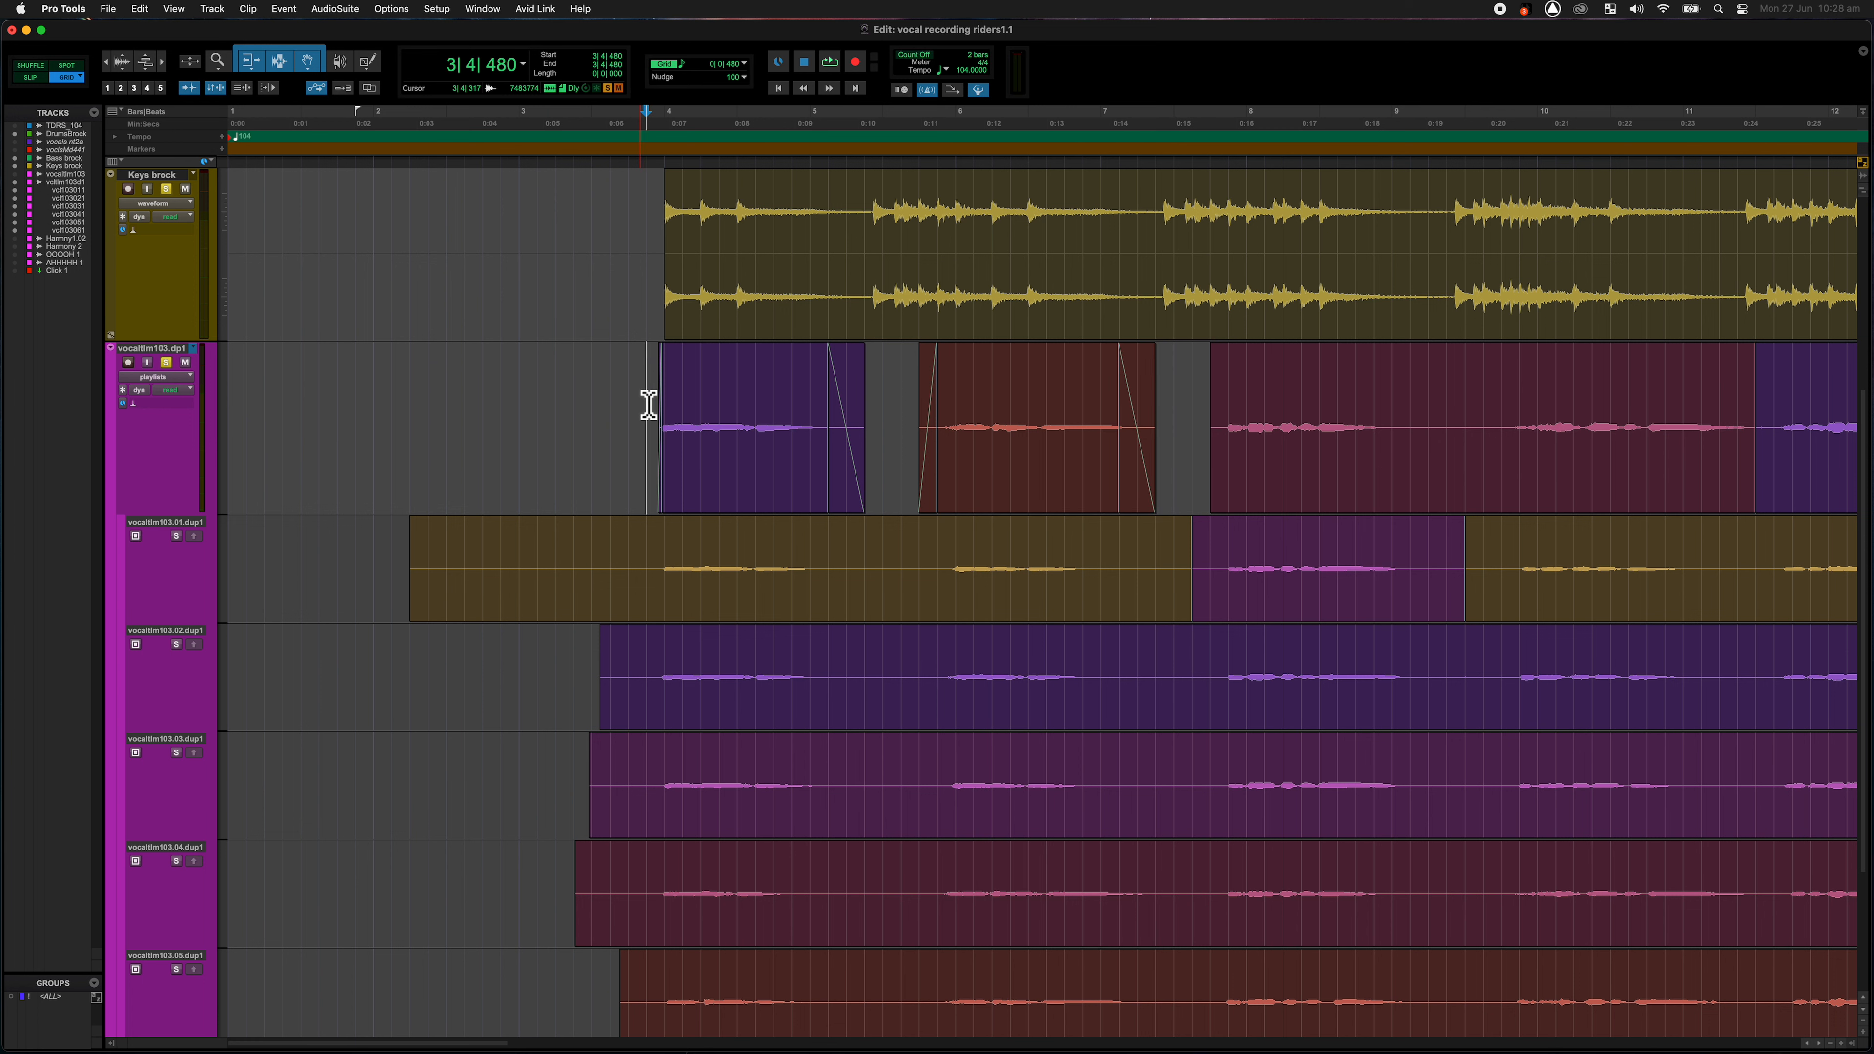
key(space)
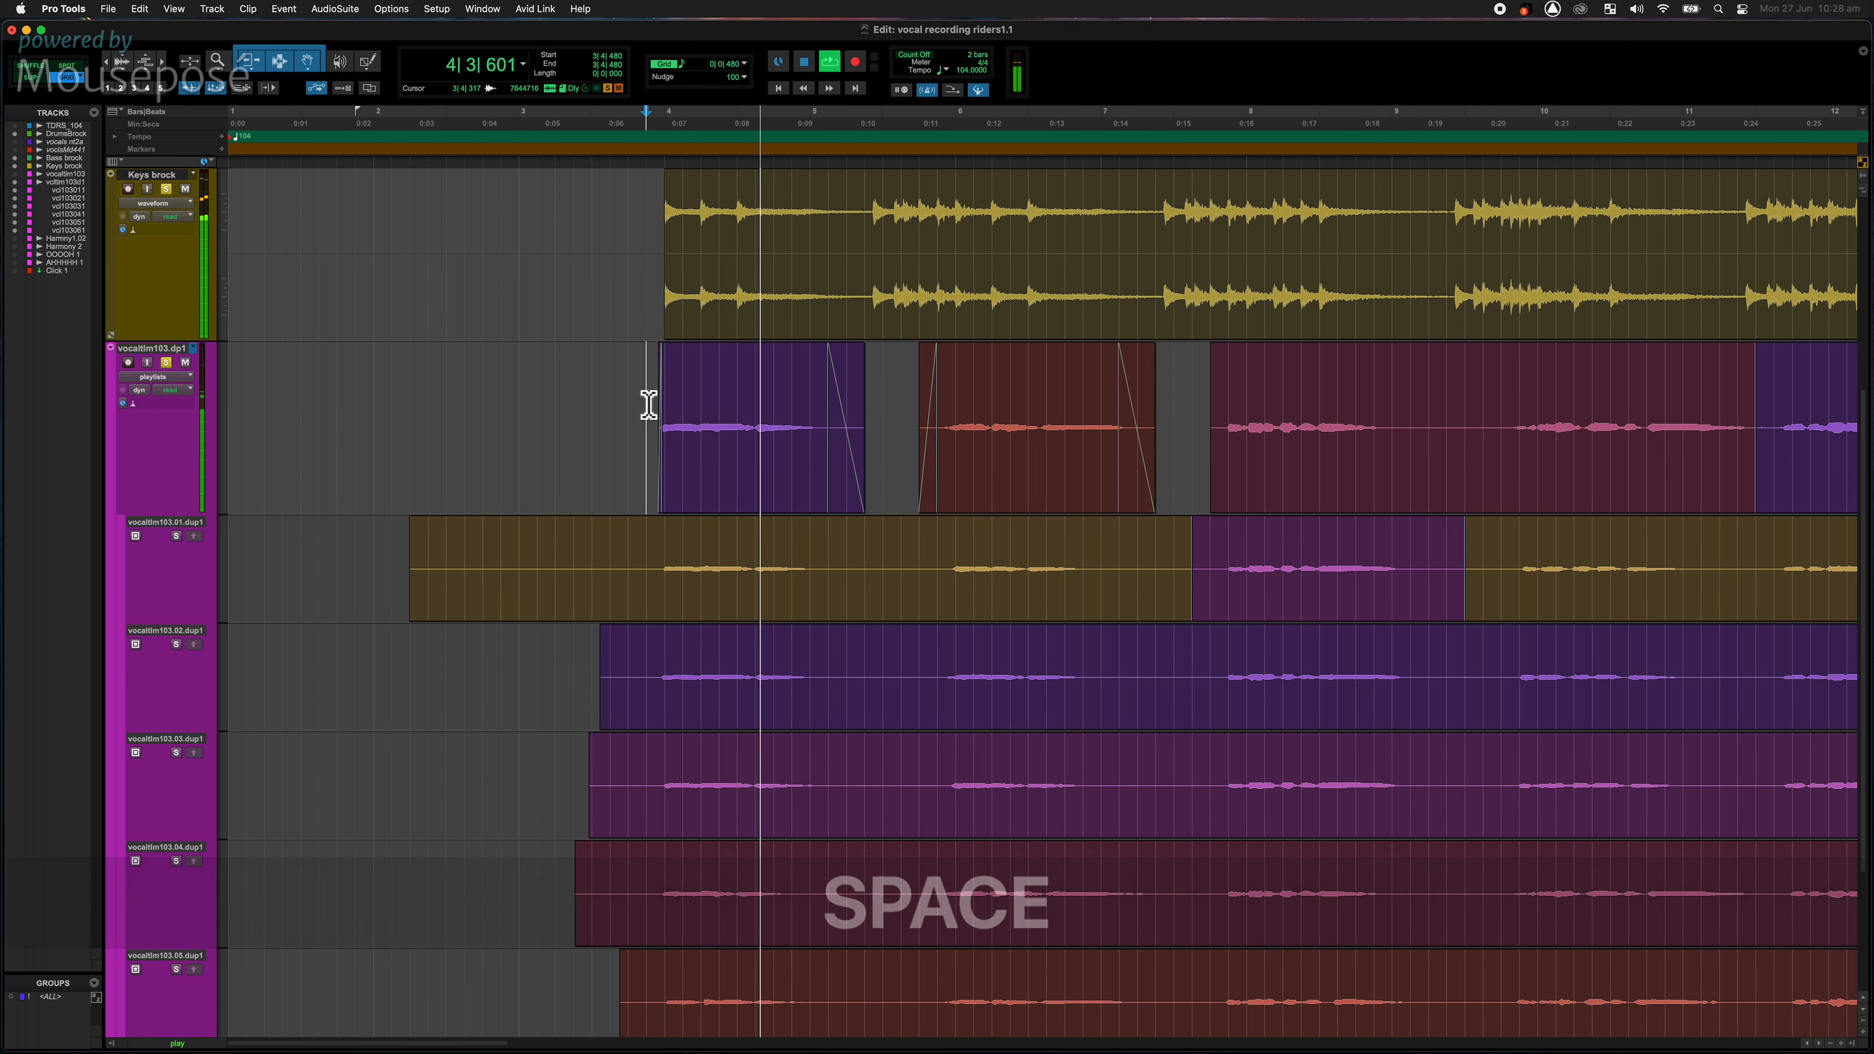
key(XF86AudioRaiseVolume)
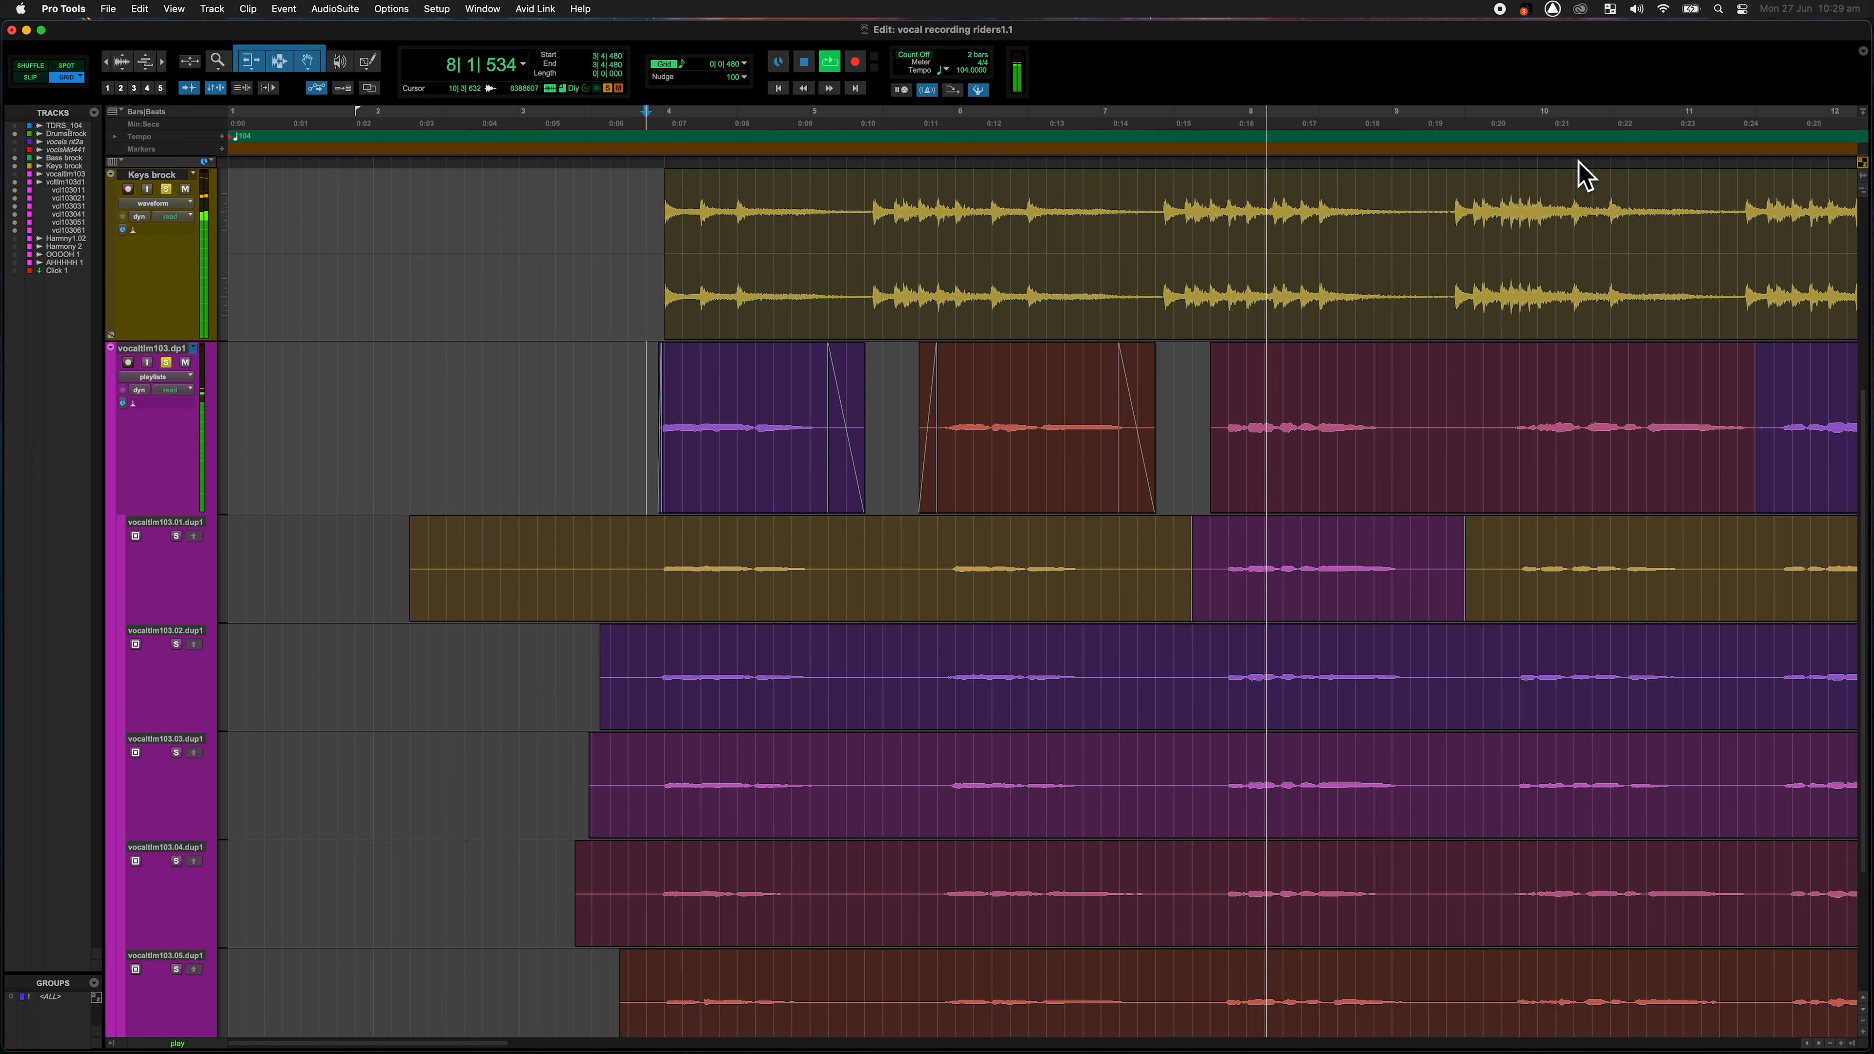
key(space)
Step: Fade in the third comp clip from 7|4|000 and crossfade its end into the fourth clip, starting at 11|2|807
drag(1223, 348, 1226, 364)
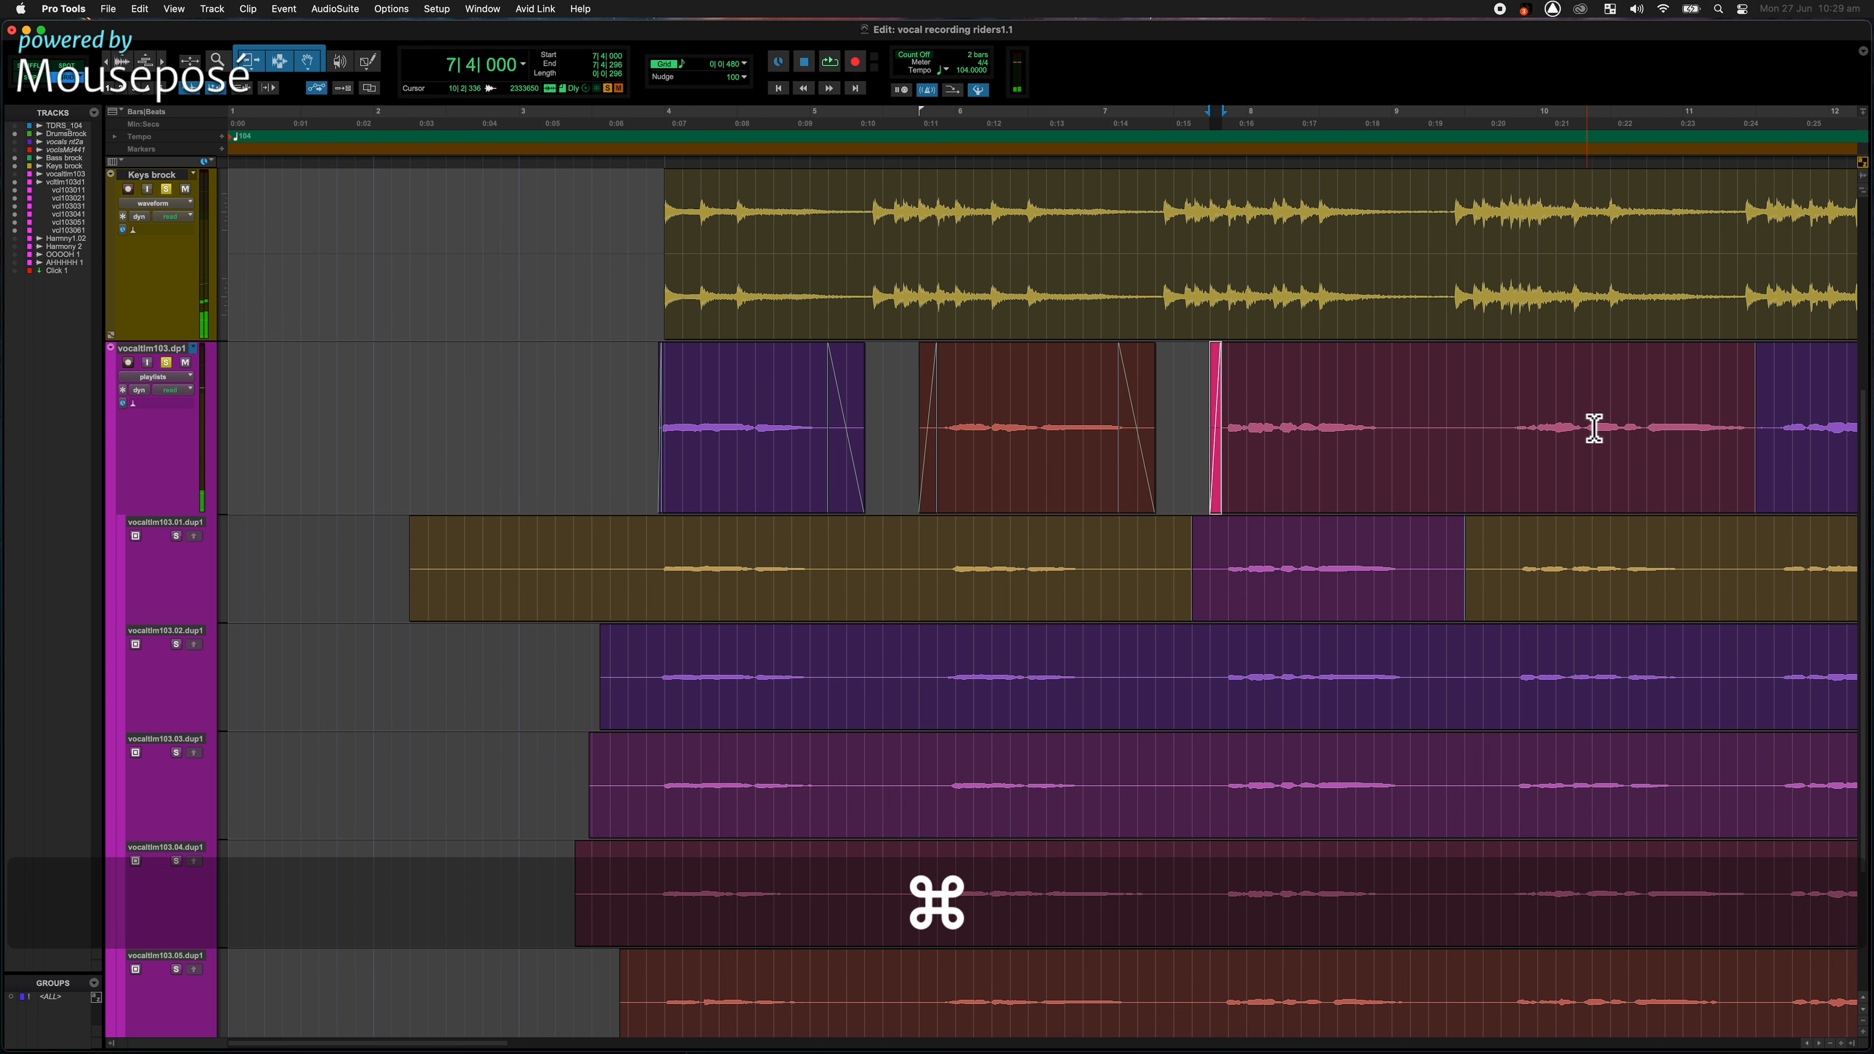
scroll(1592, 428, right, 3)
drag(1604, 496, 1596, 510)
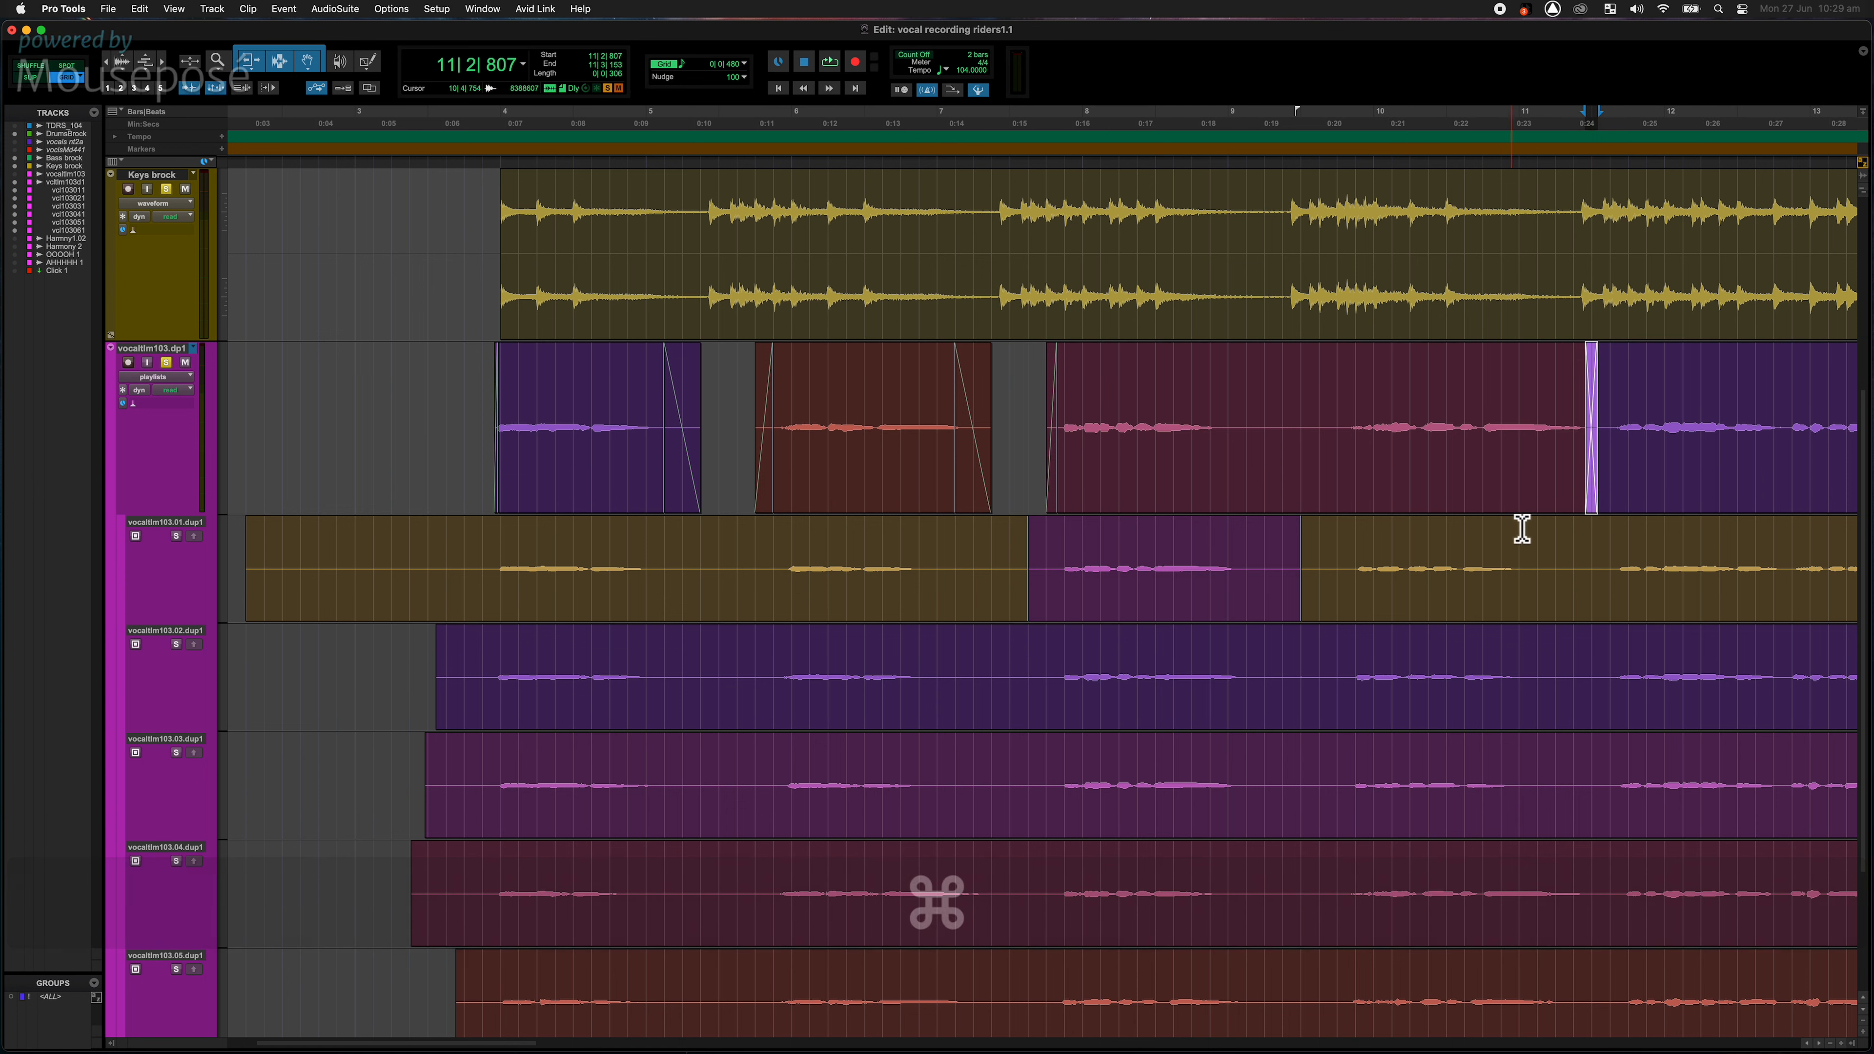
Step: Select the comp clips from 11|3|000 to 27|3|480 and apply fades to all of them at once
scroll(1483, 469, right, 2)
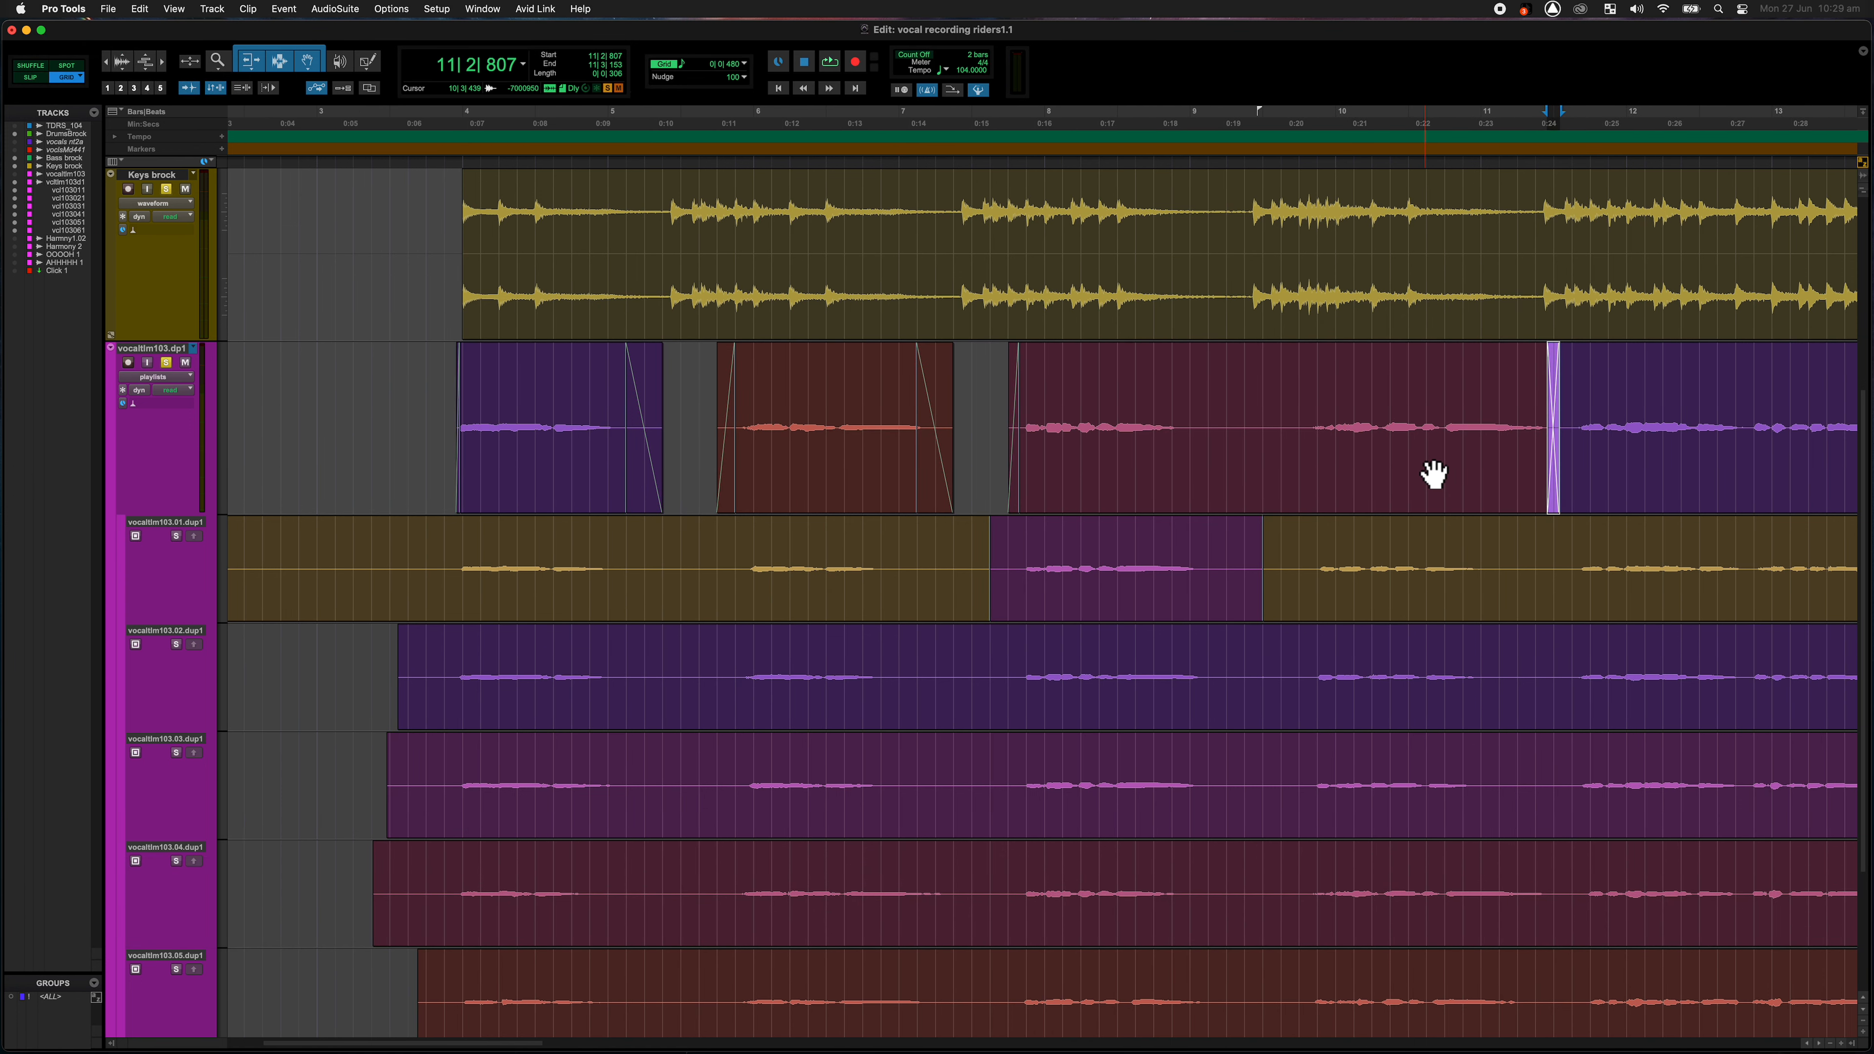
key(r)
key(r)
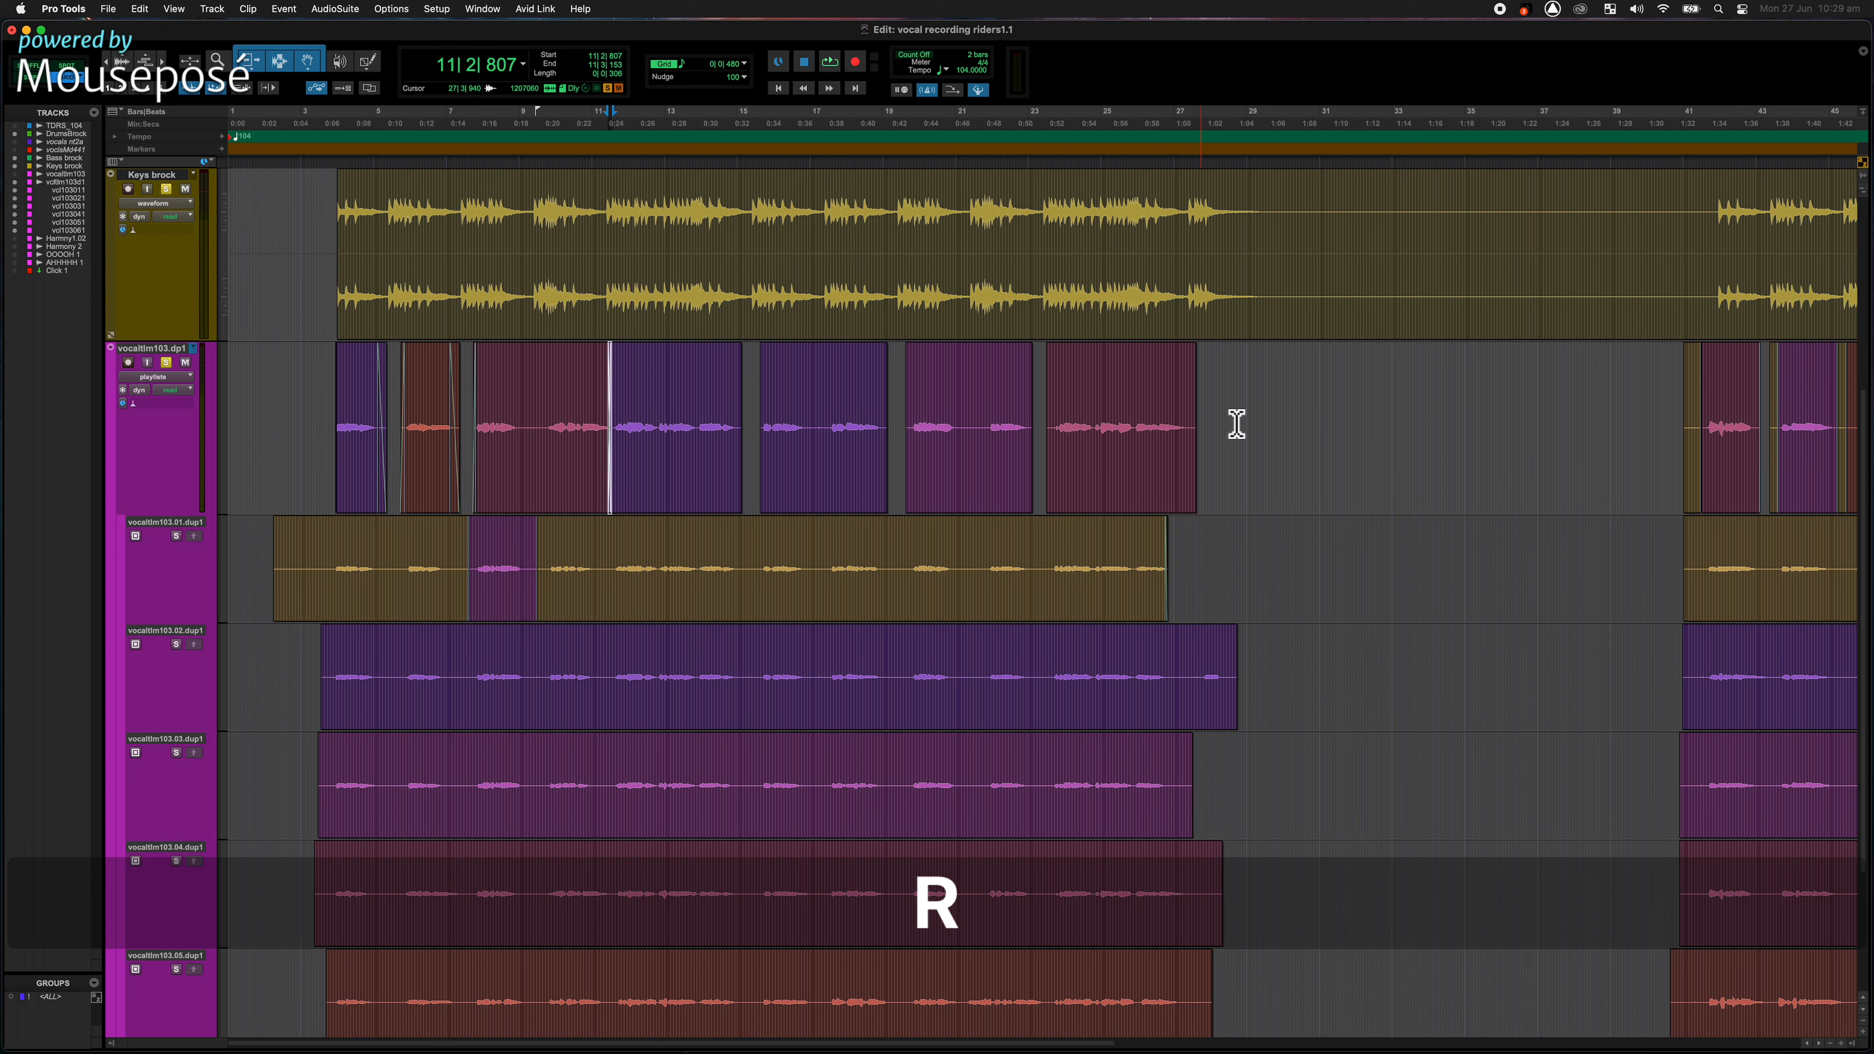
click(1164, 494)
shift+click(717, 496)
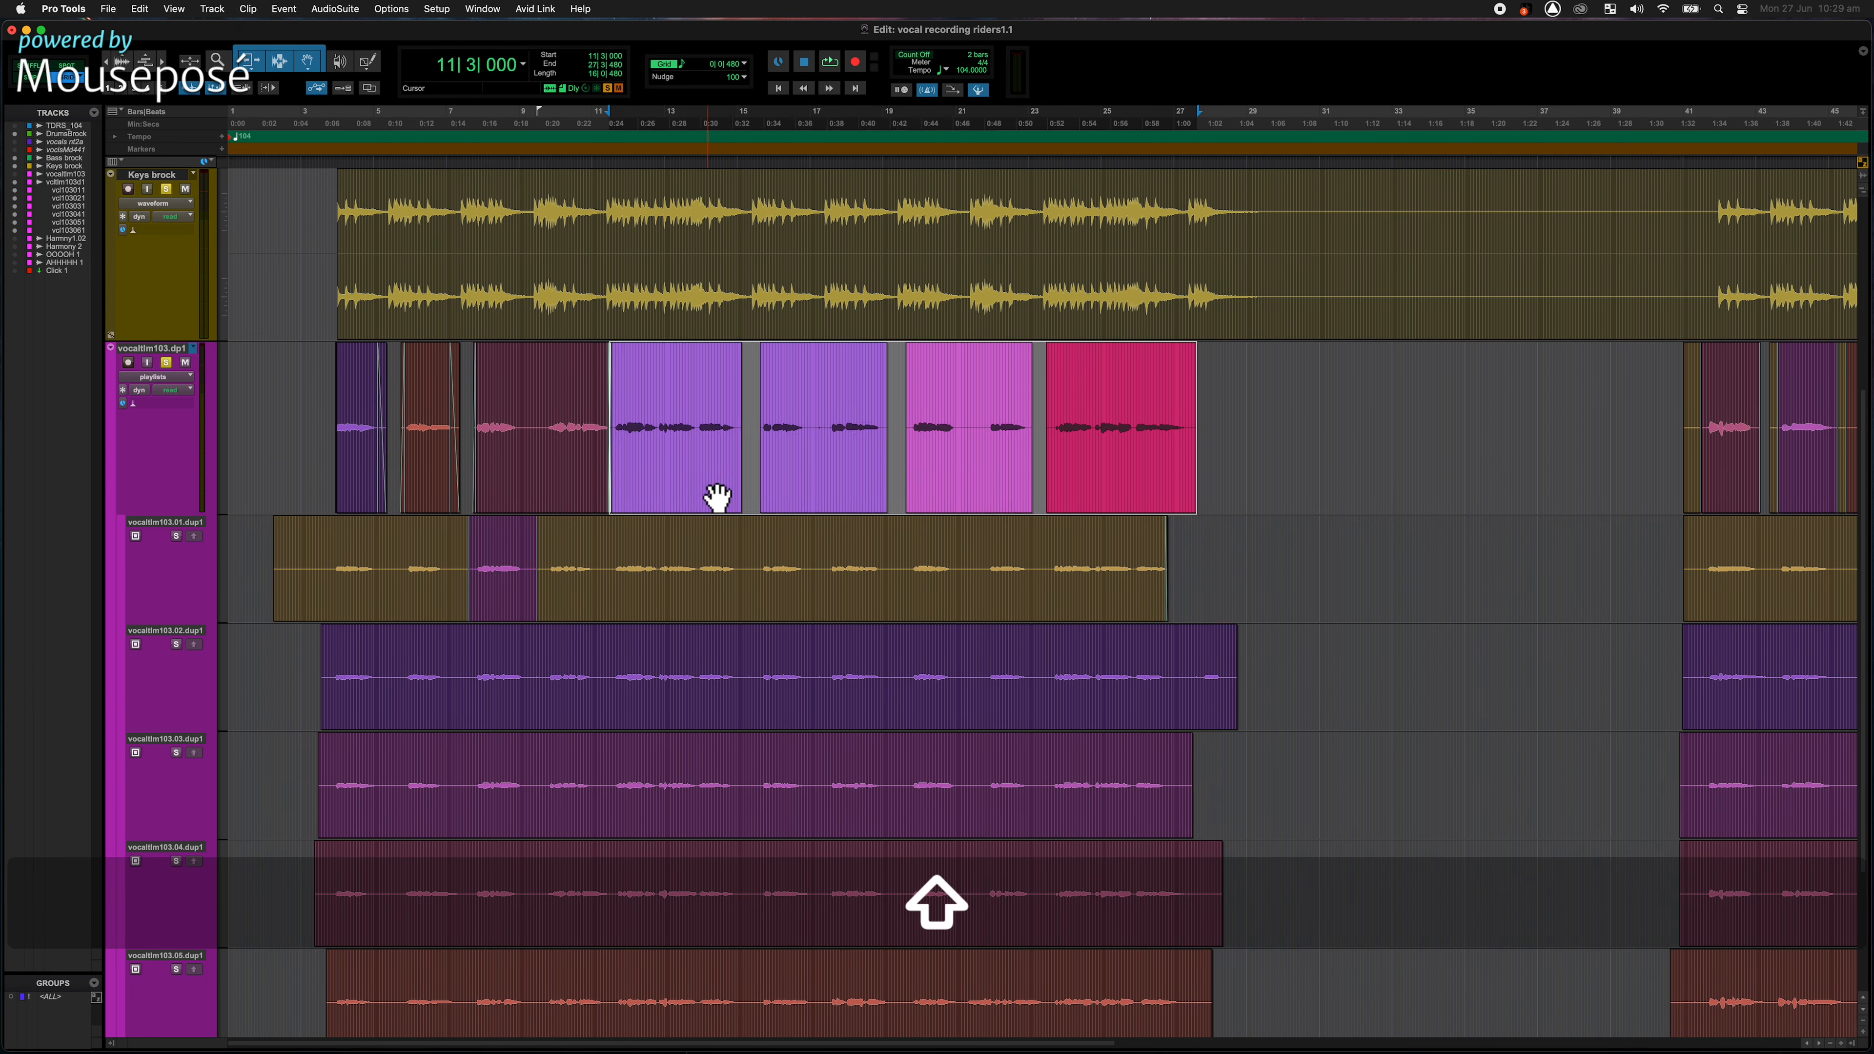
key(f)
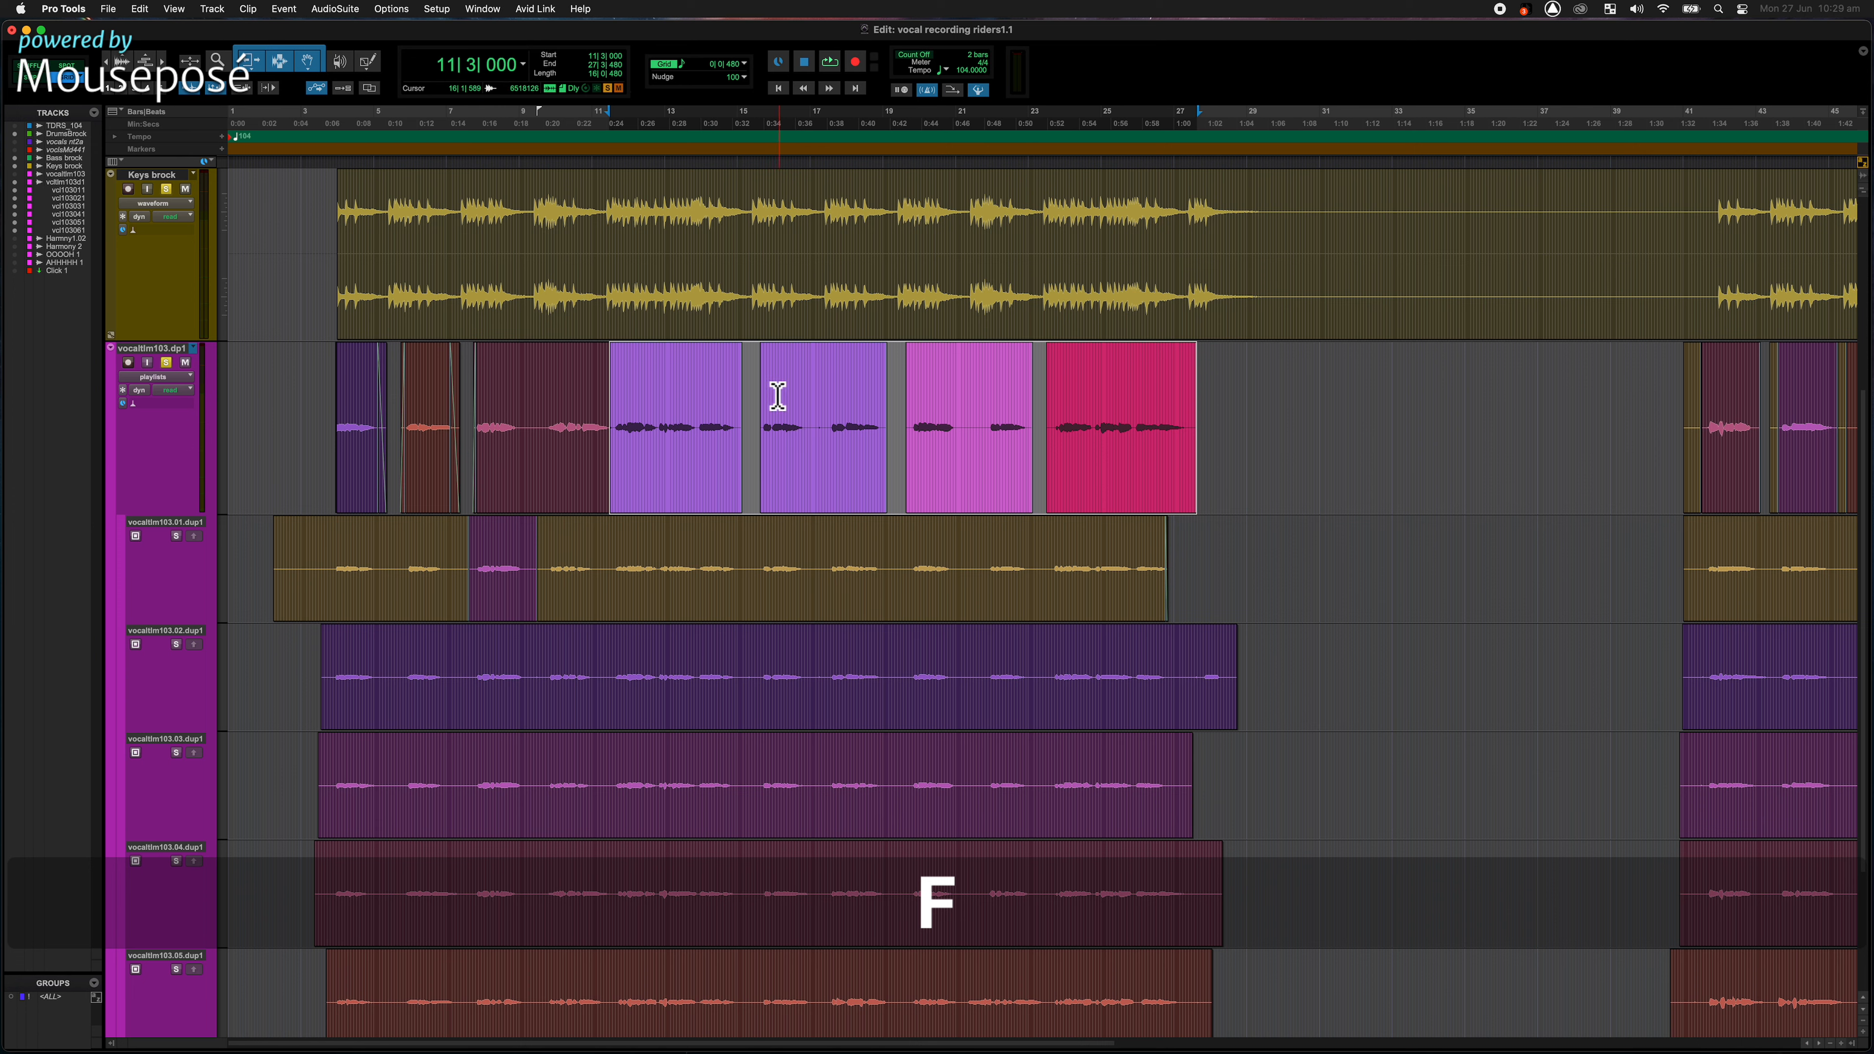
Step: Examine the fades on the clip edges around the gap at 15|3|000 on the main playlist up close
click(762, 381)
key(t)
key(t)
key(t)
key(t)
key(t)
key(t)
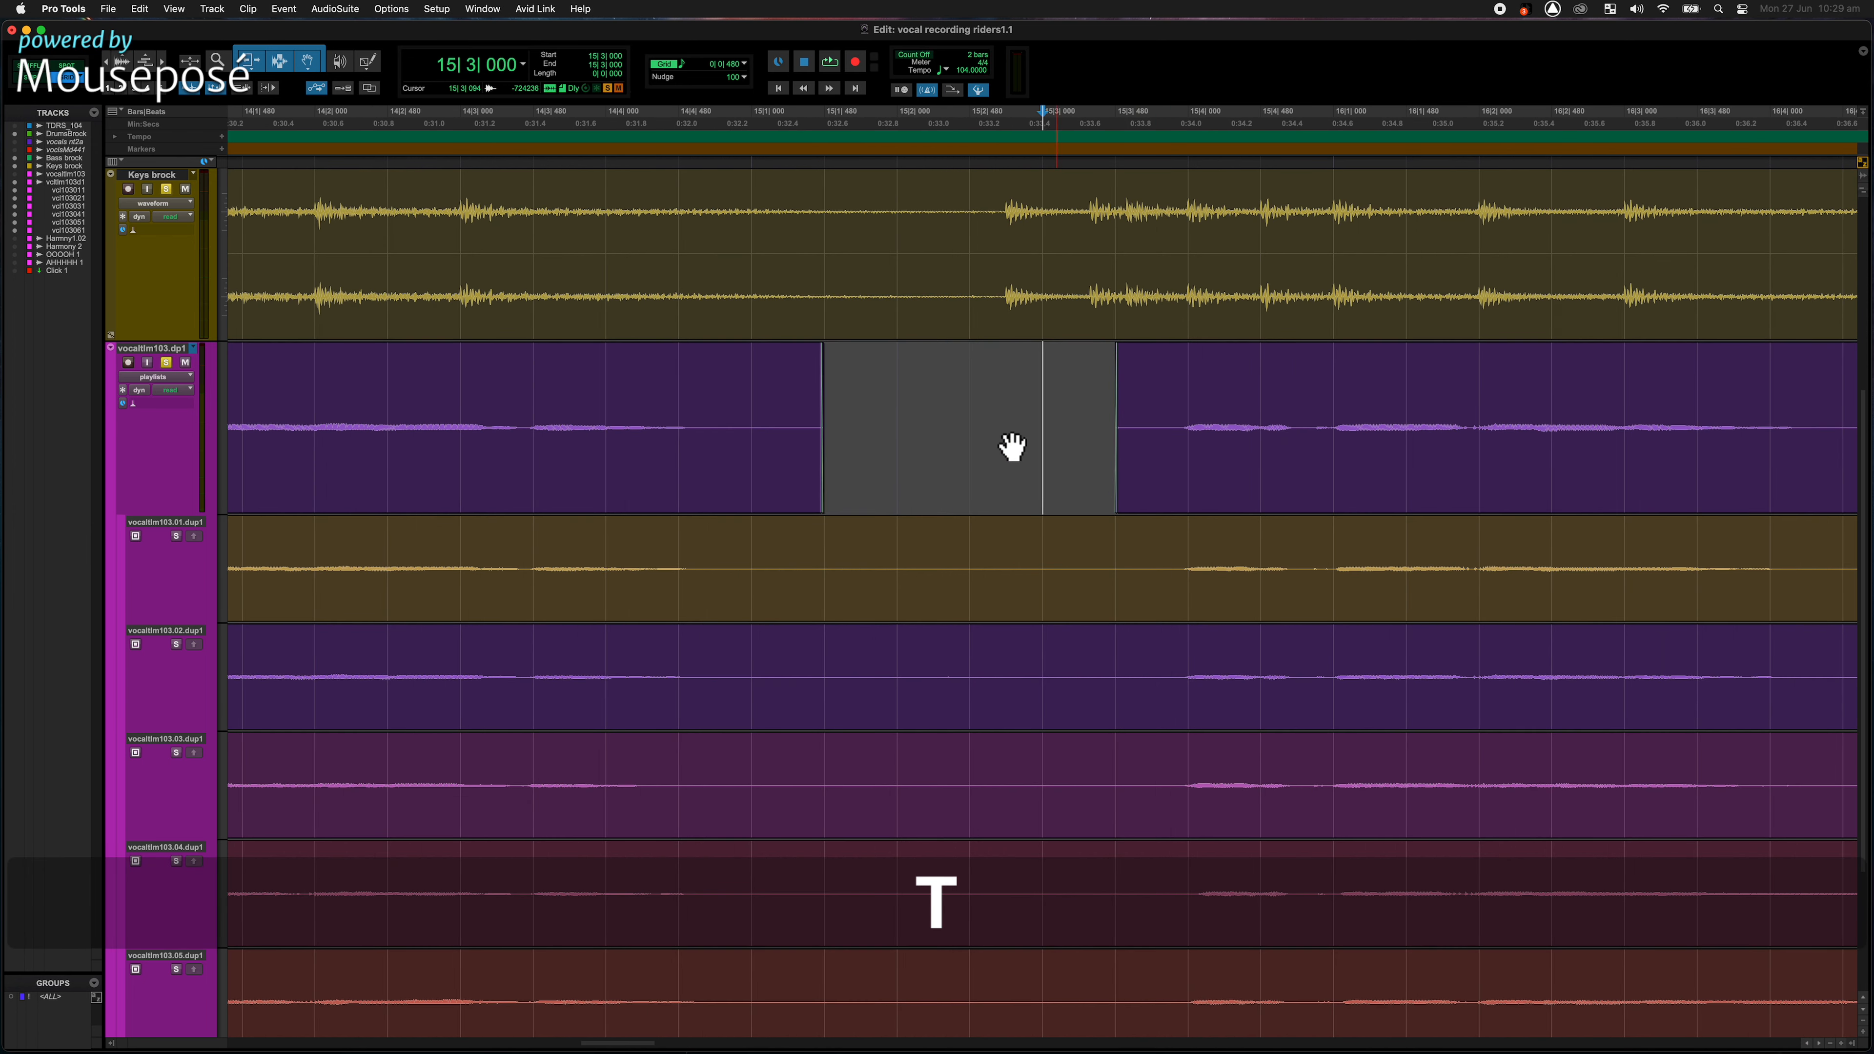
key(t)
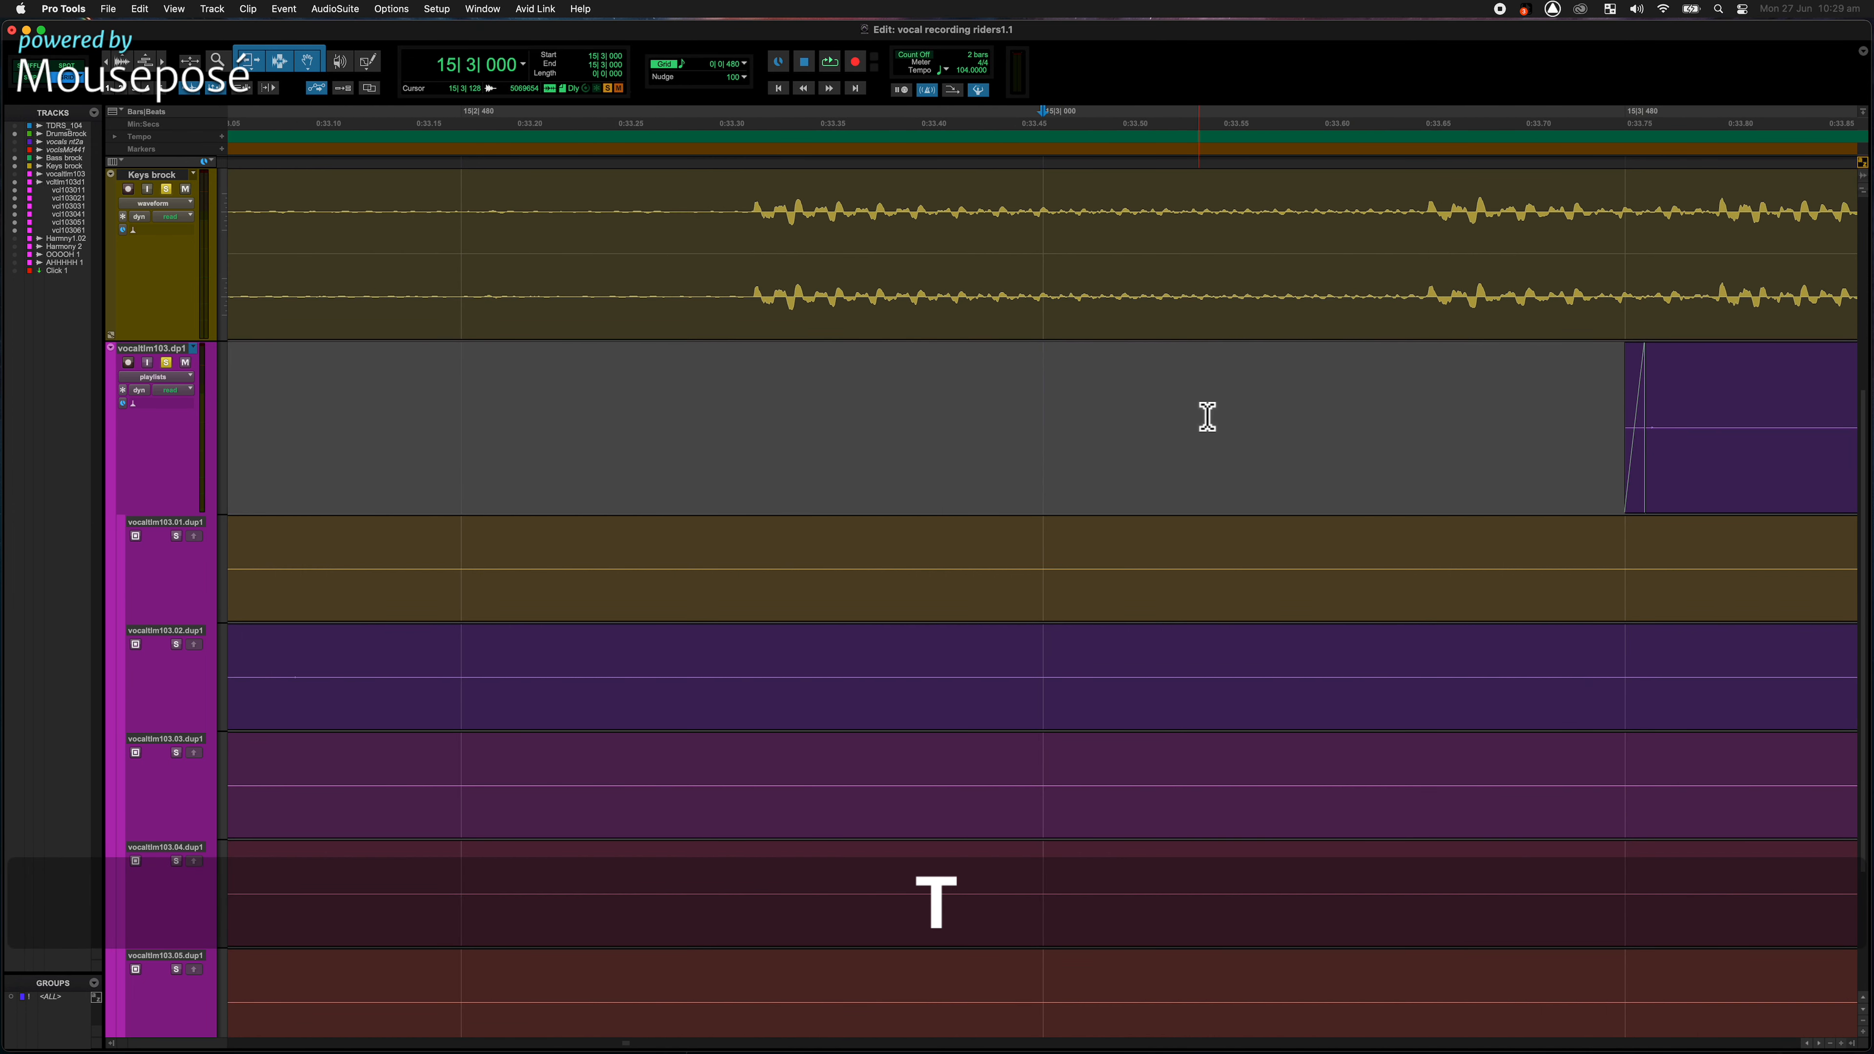
key(r)
key(r)
key(r)
key(r)
key(r)
key(r)
key(r)
key(r)
key(r)
key(r)
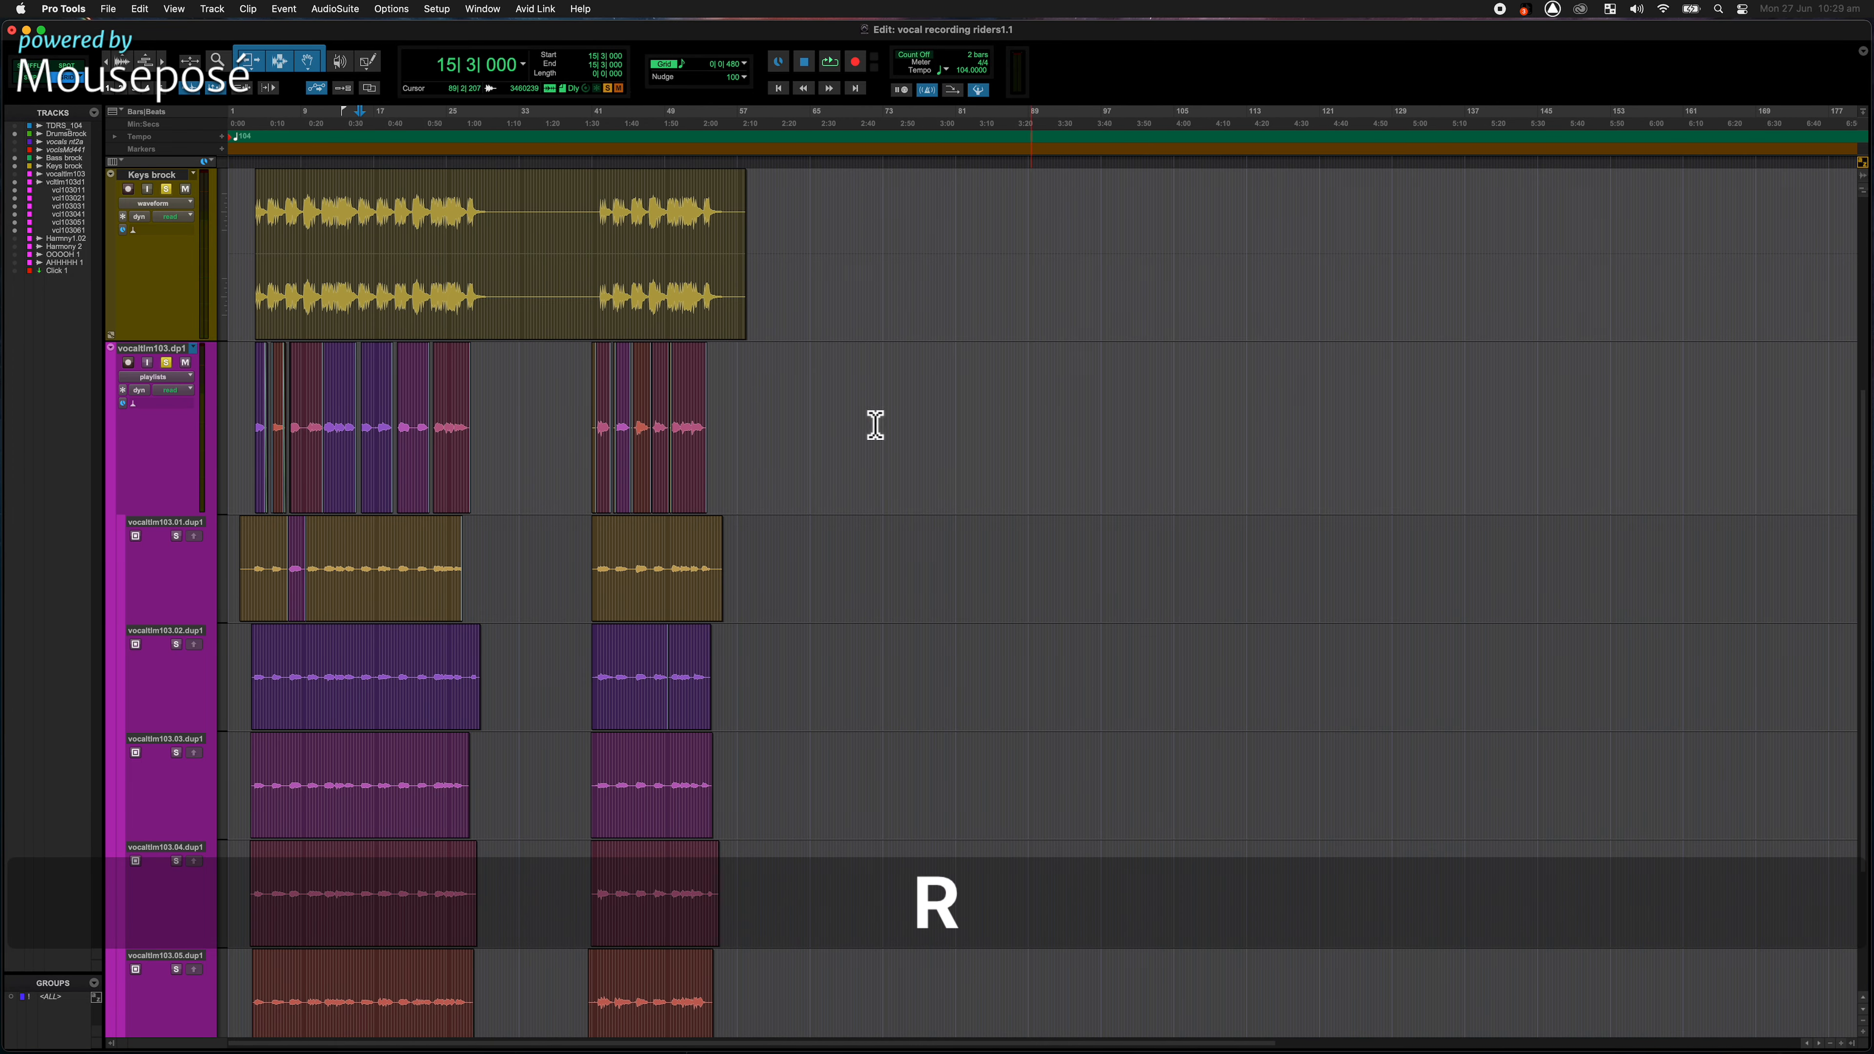
Step: Select the last main-playlist clip at 49|4|000 and extend the selection back to the first clip at 3|4|790
key(t)
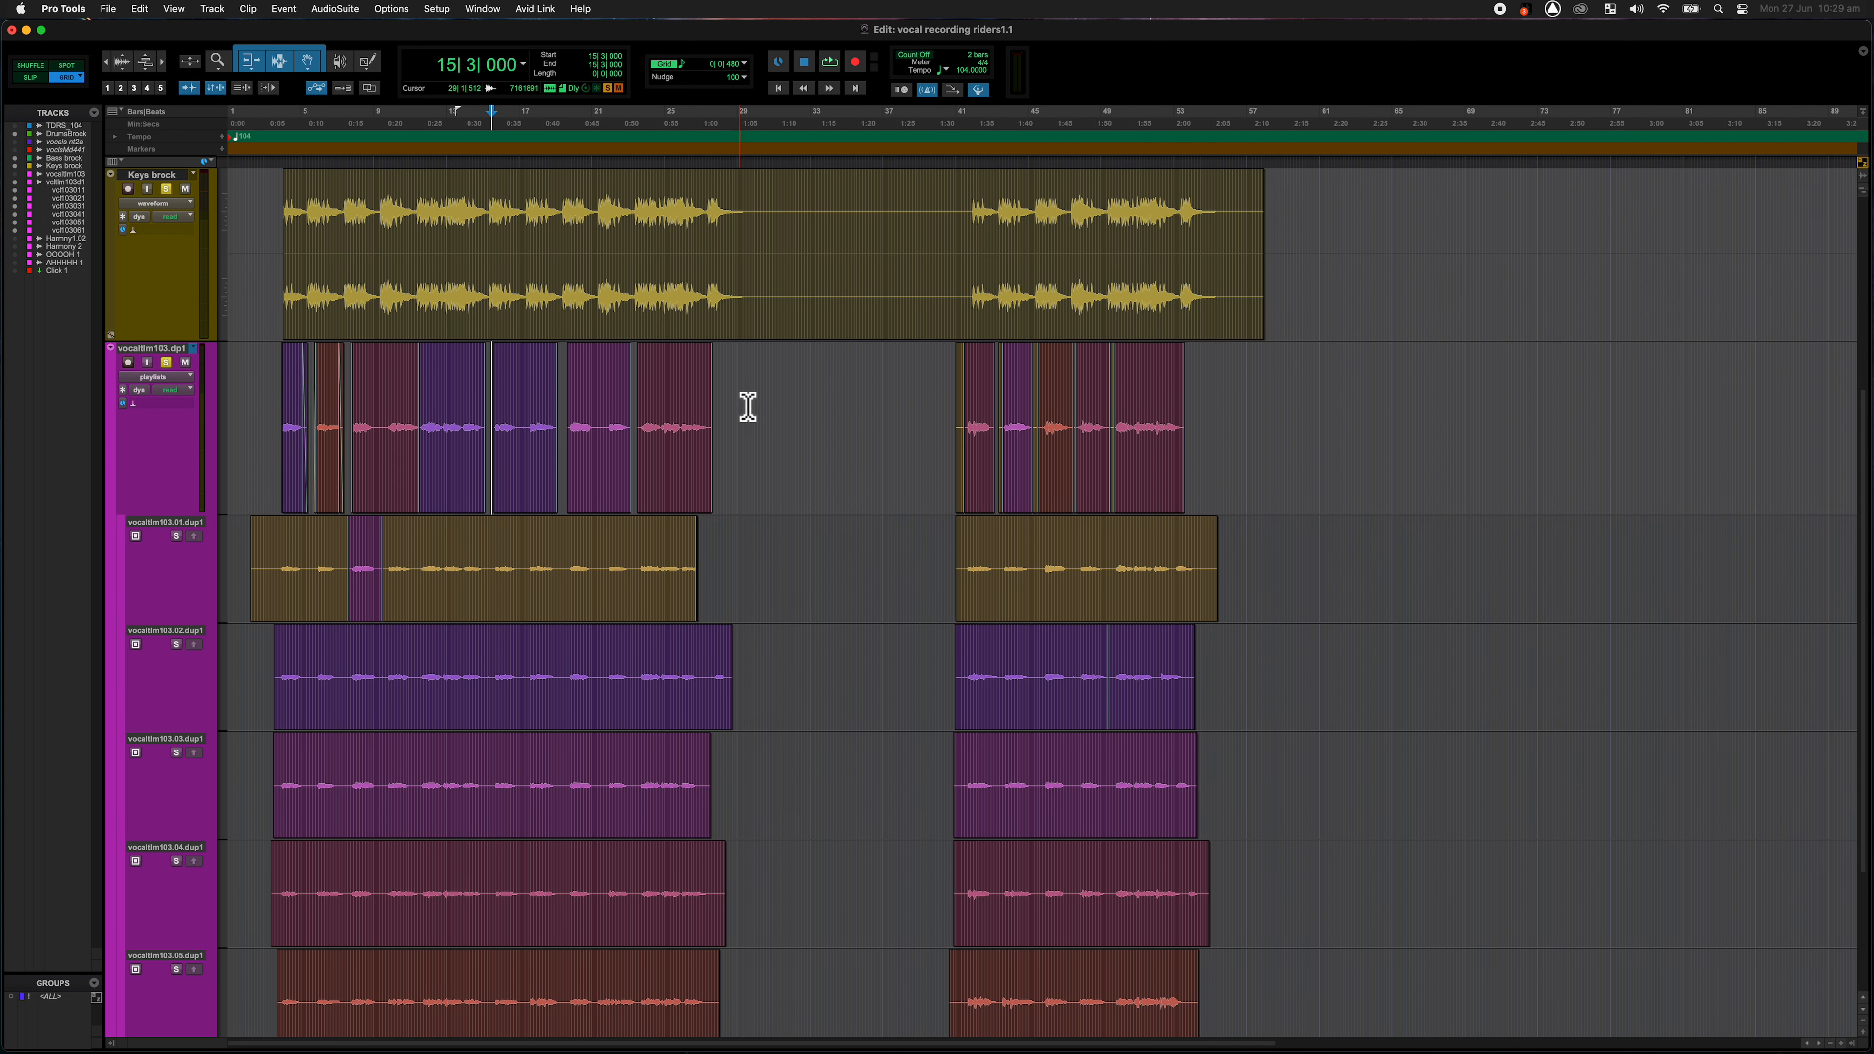
scroll(749, 406, up, 2)
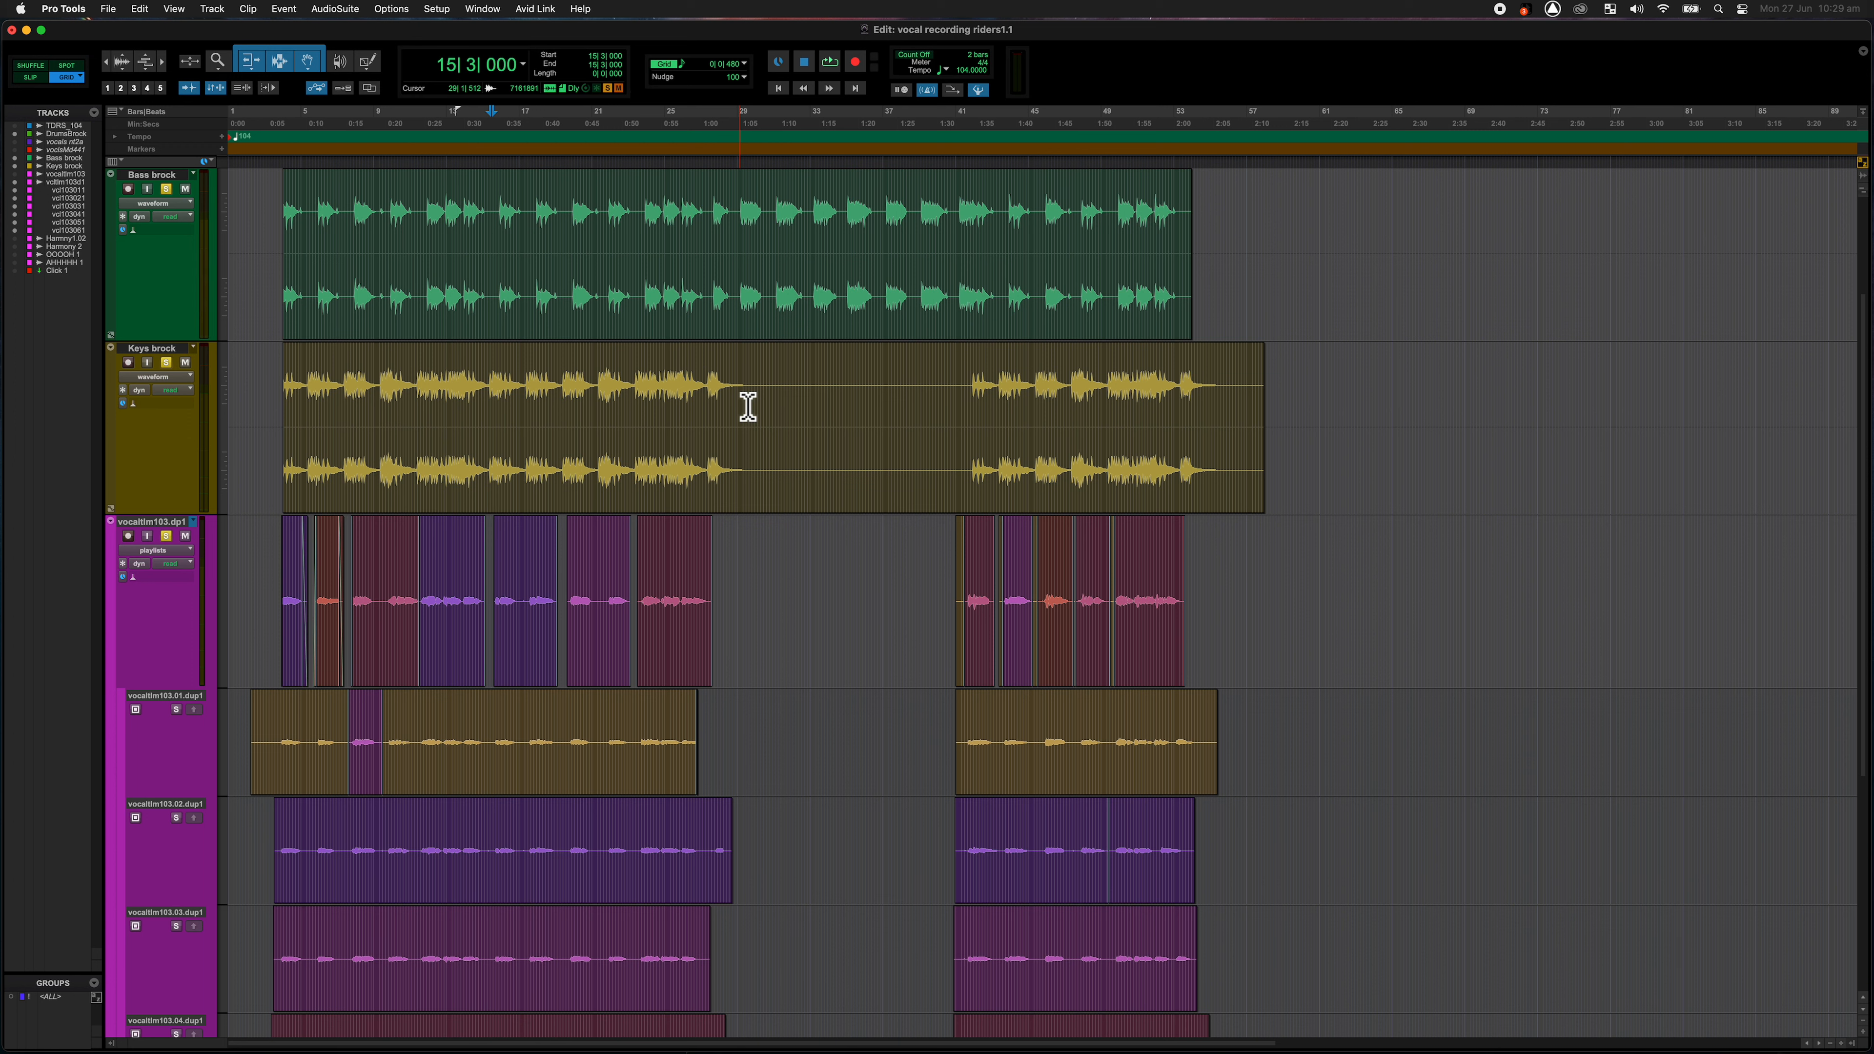
click(1160, 678)
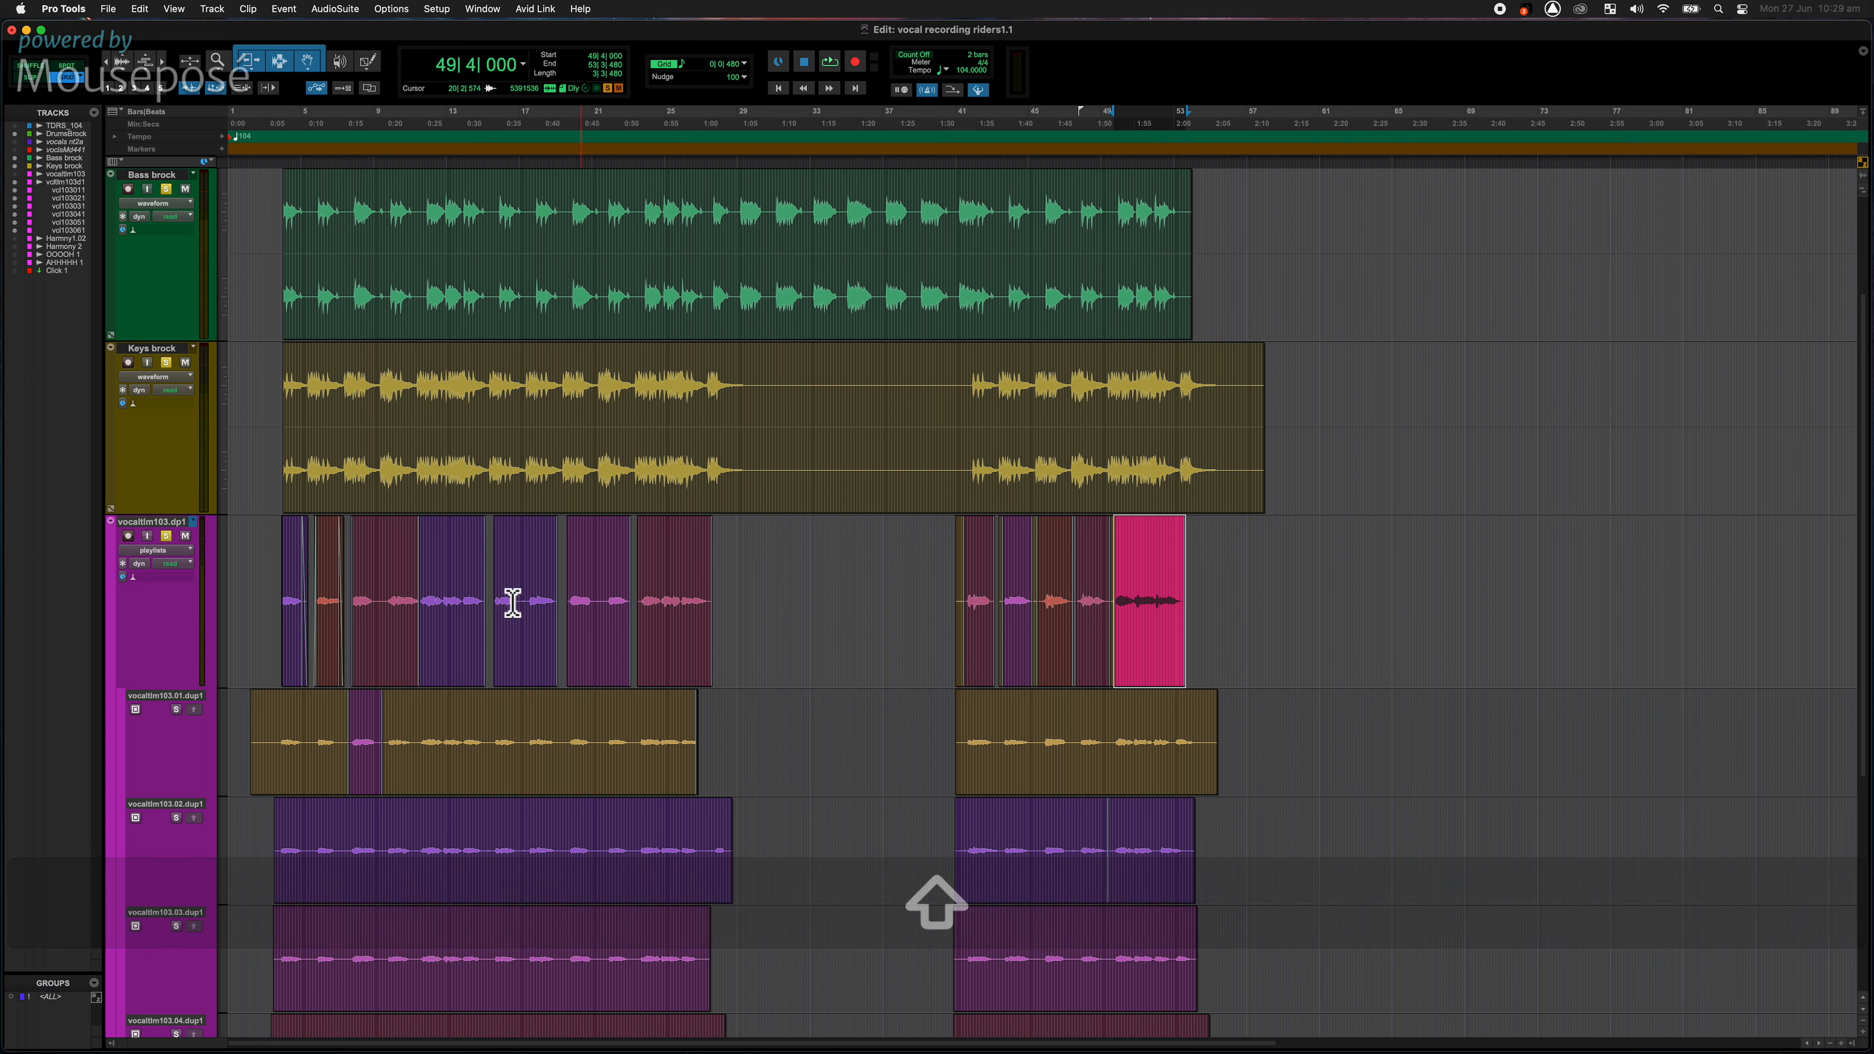
shift+click(303, 659)
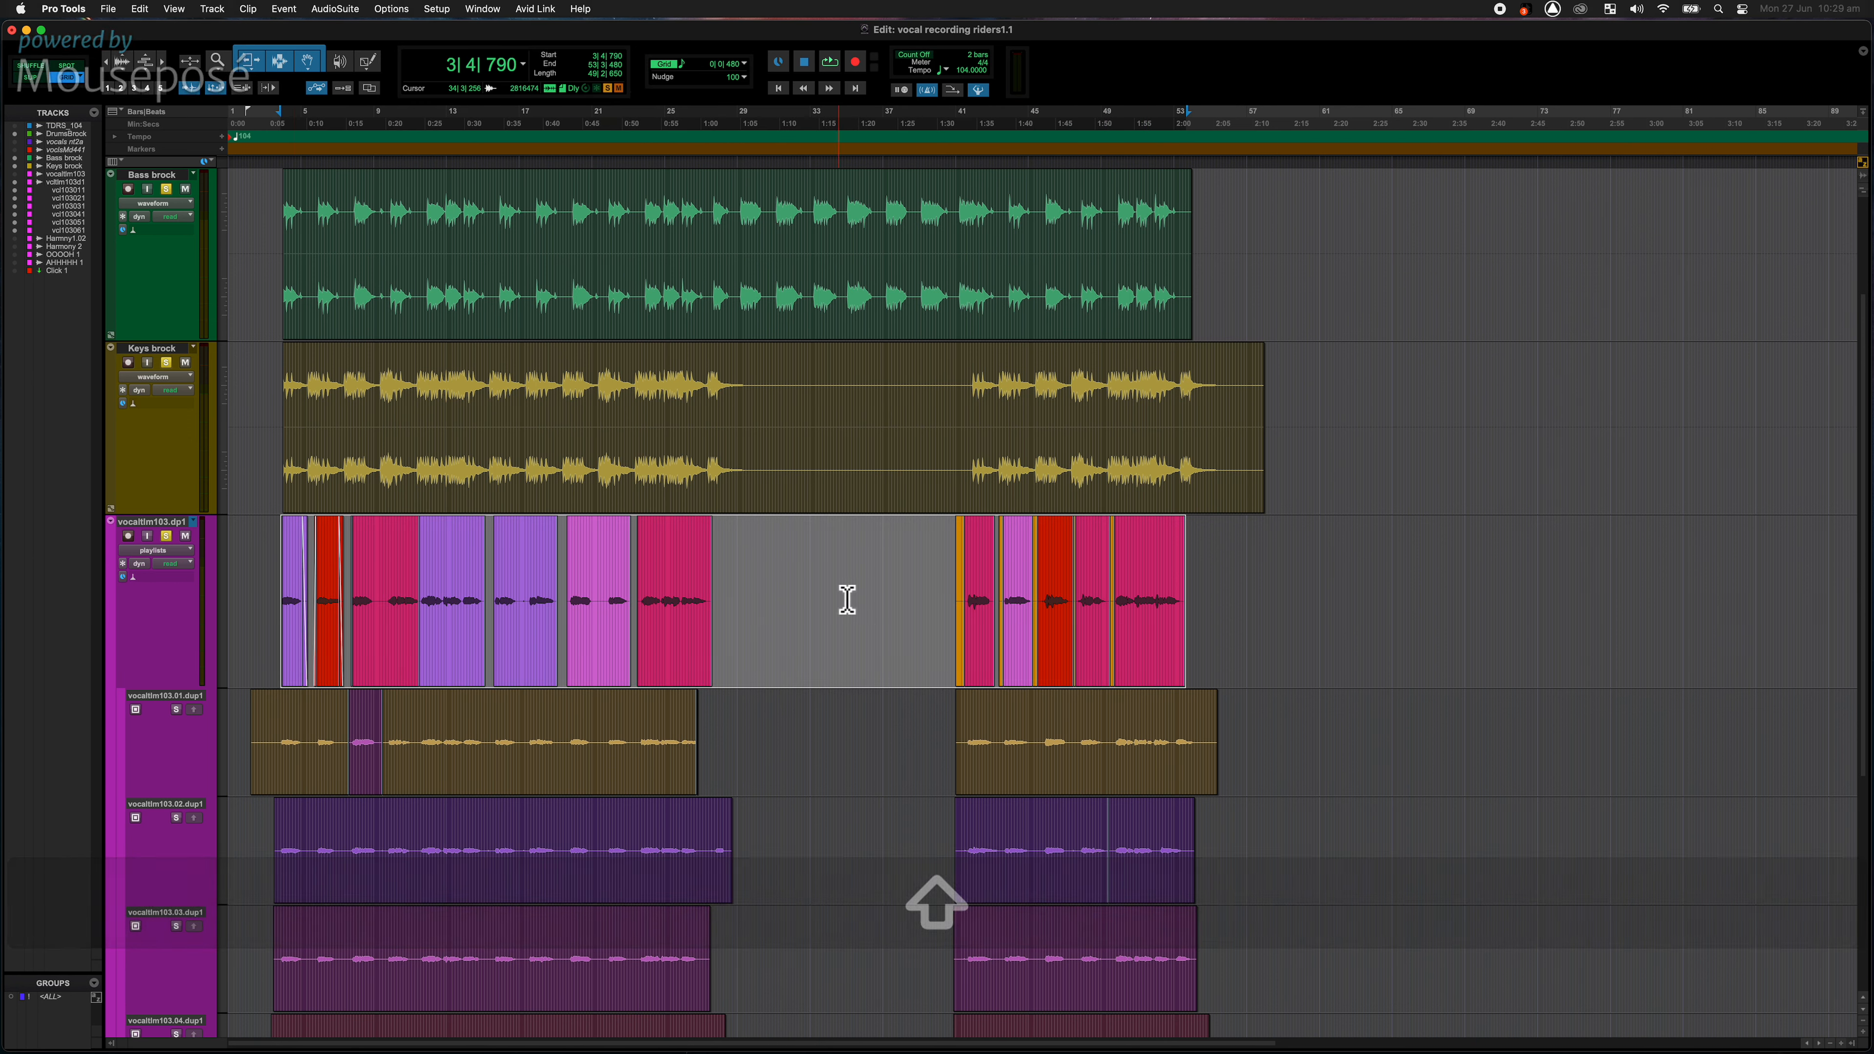
Step: Try selecting everything across all tracks, and instead select only the full set of clips on the main vocal playlist
click(830, 591)
key(space)
triple_click(832, 562)
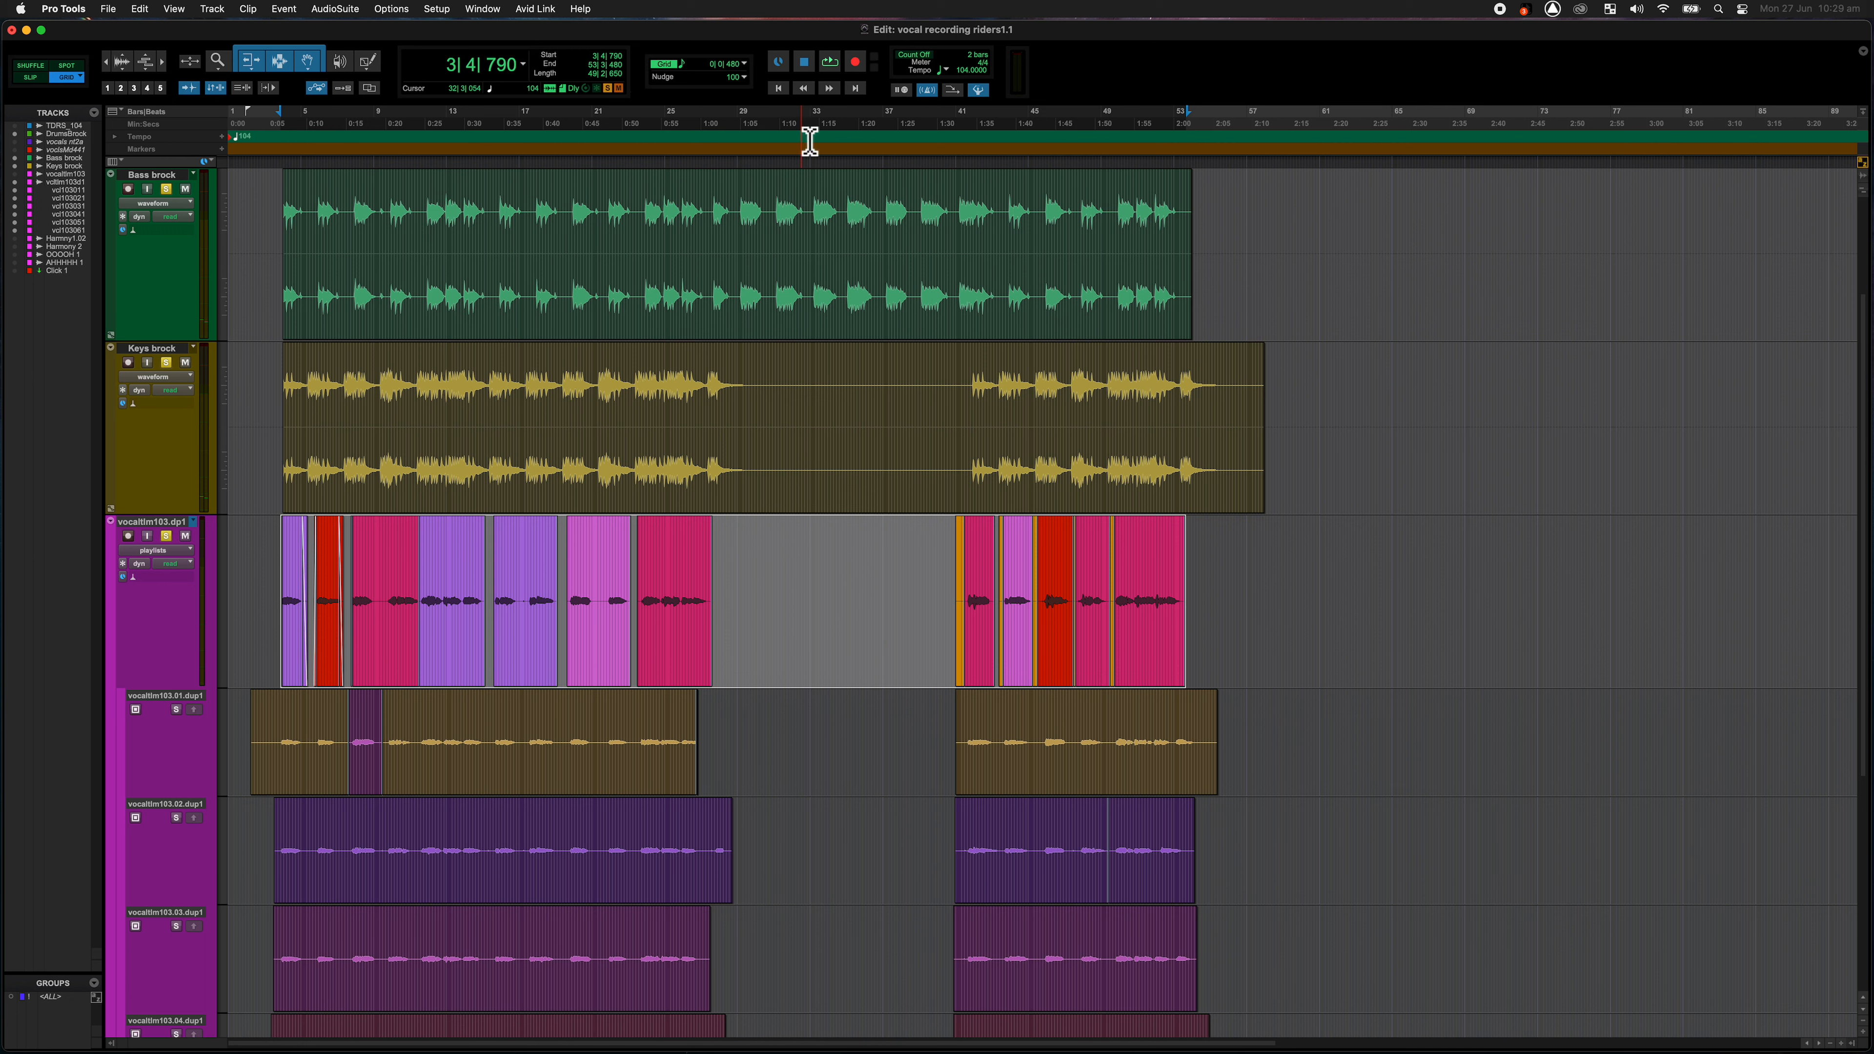
key(super+a)
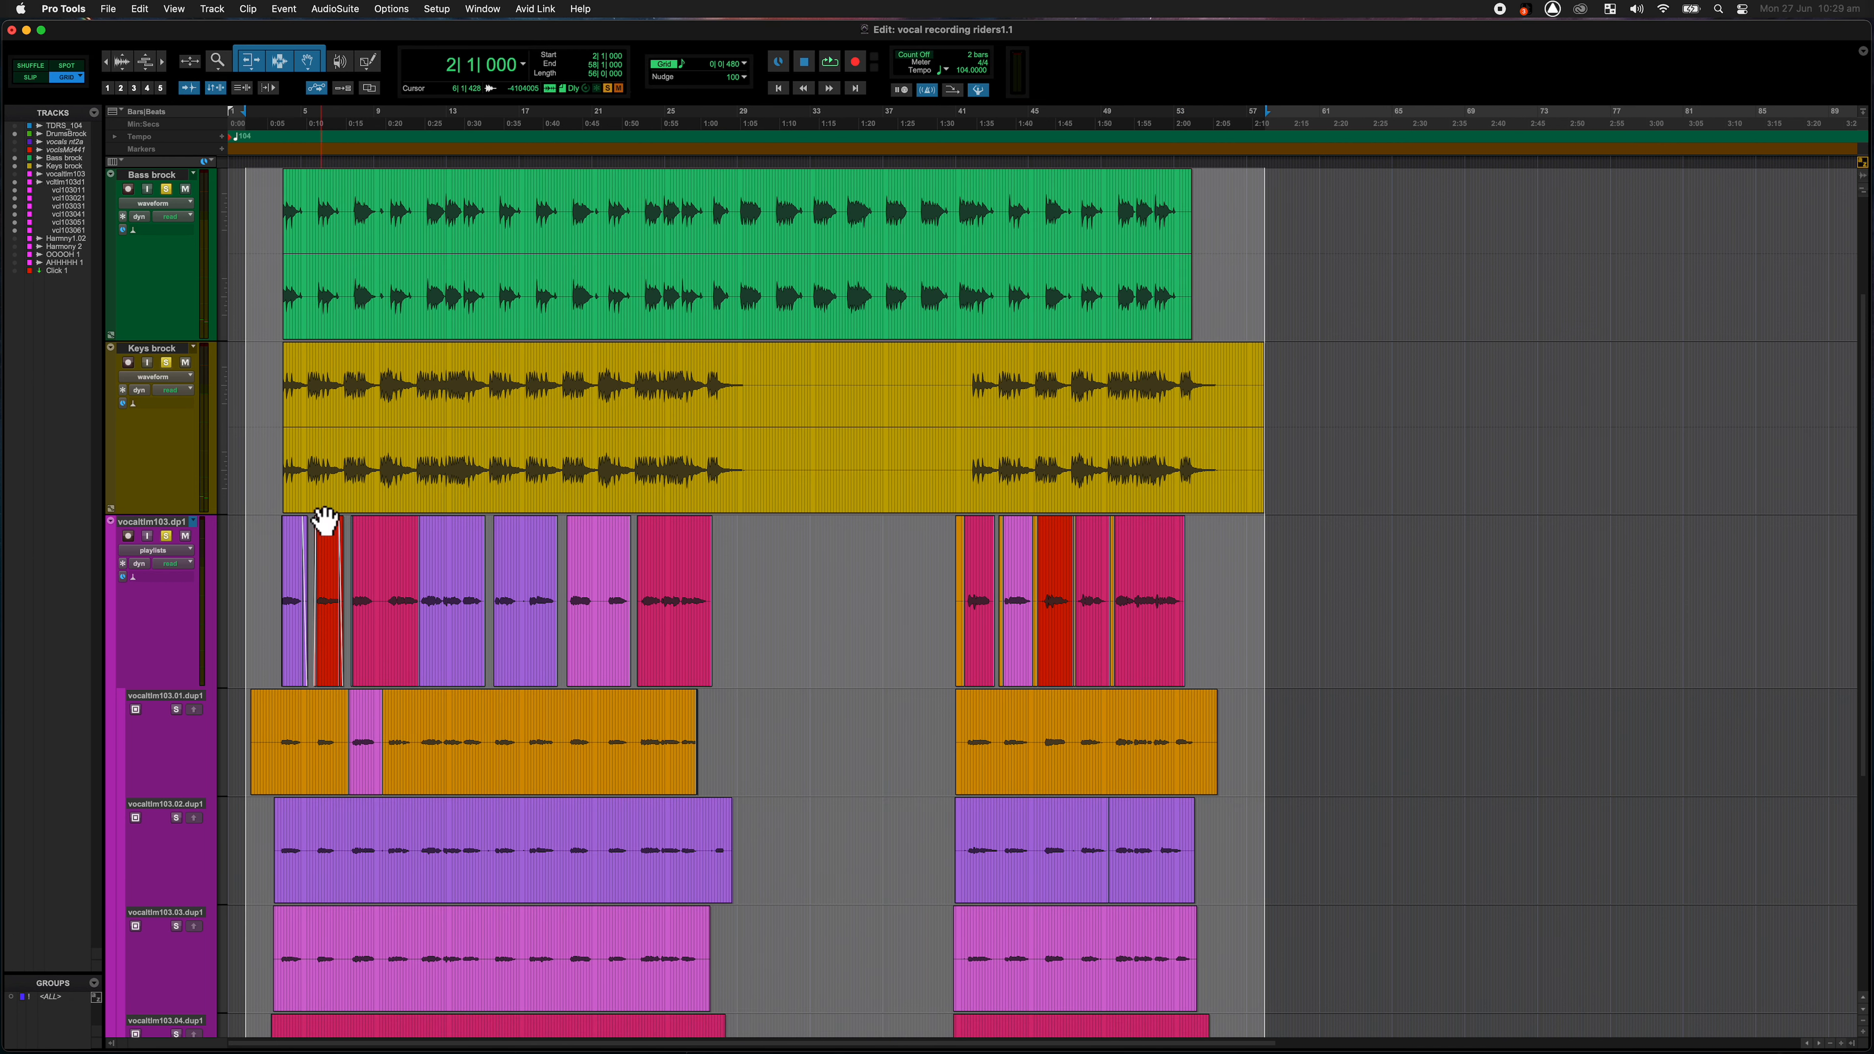
click(853, 576)
triple_click(852, 576)
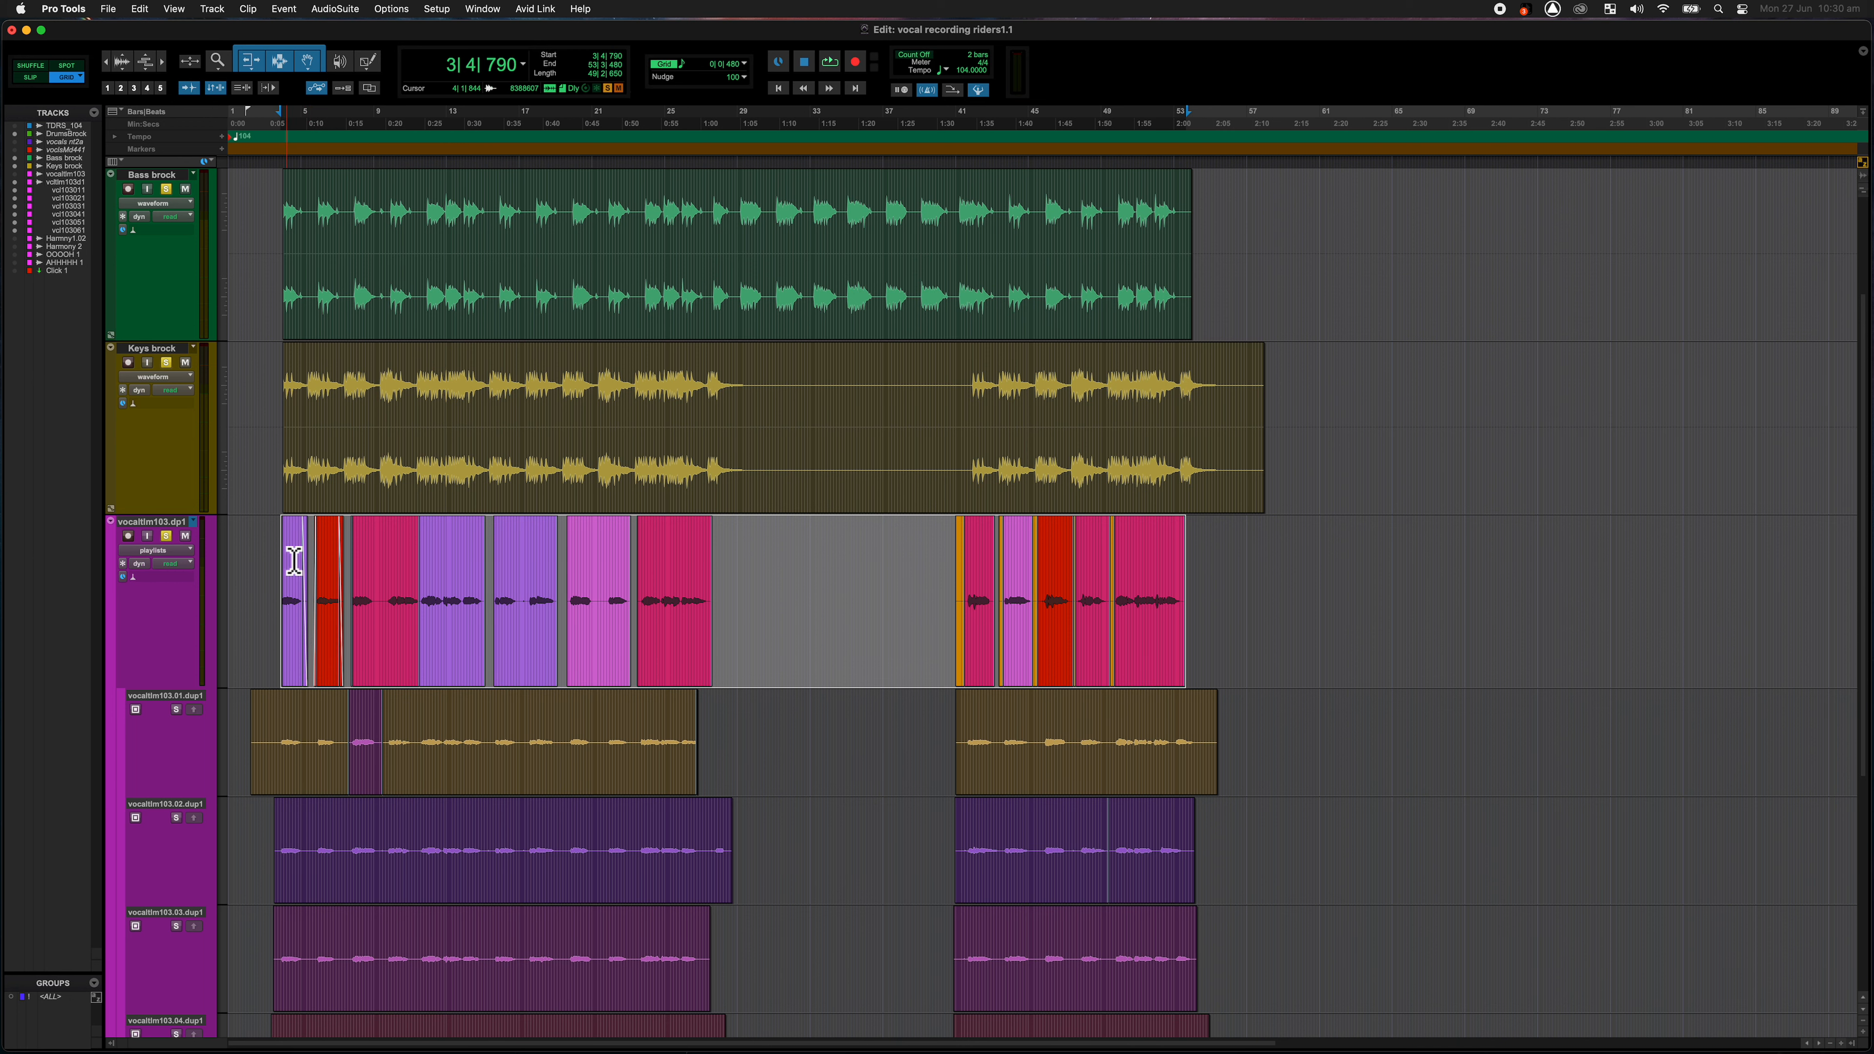
Step: Check the start of the first comp clip up close and reselect all clips on the main vocal playlist
key(t)
key(t)
key(t)
scroll(770, 477, up, 3)
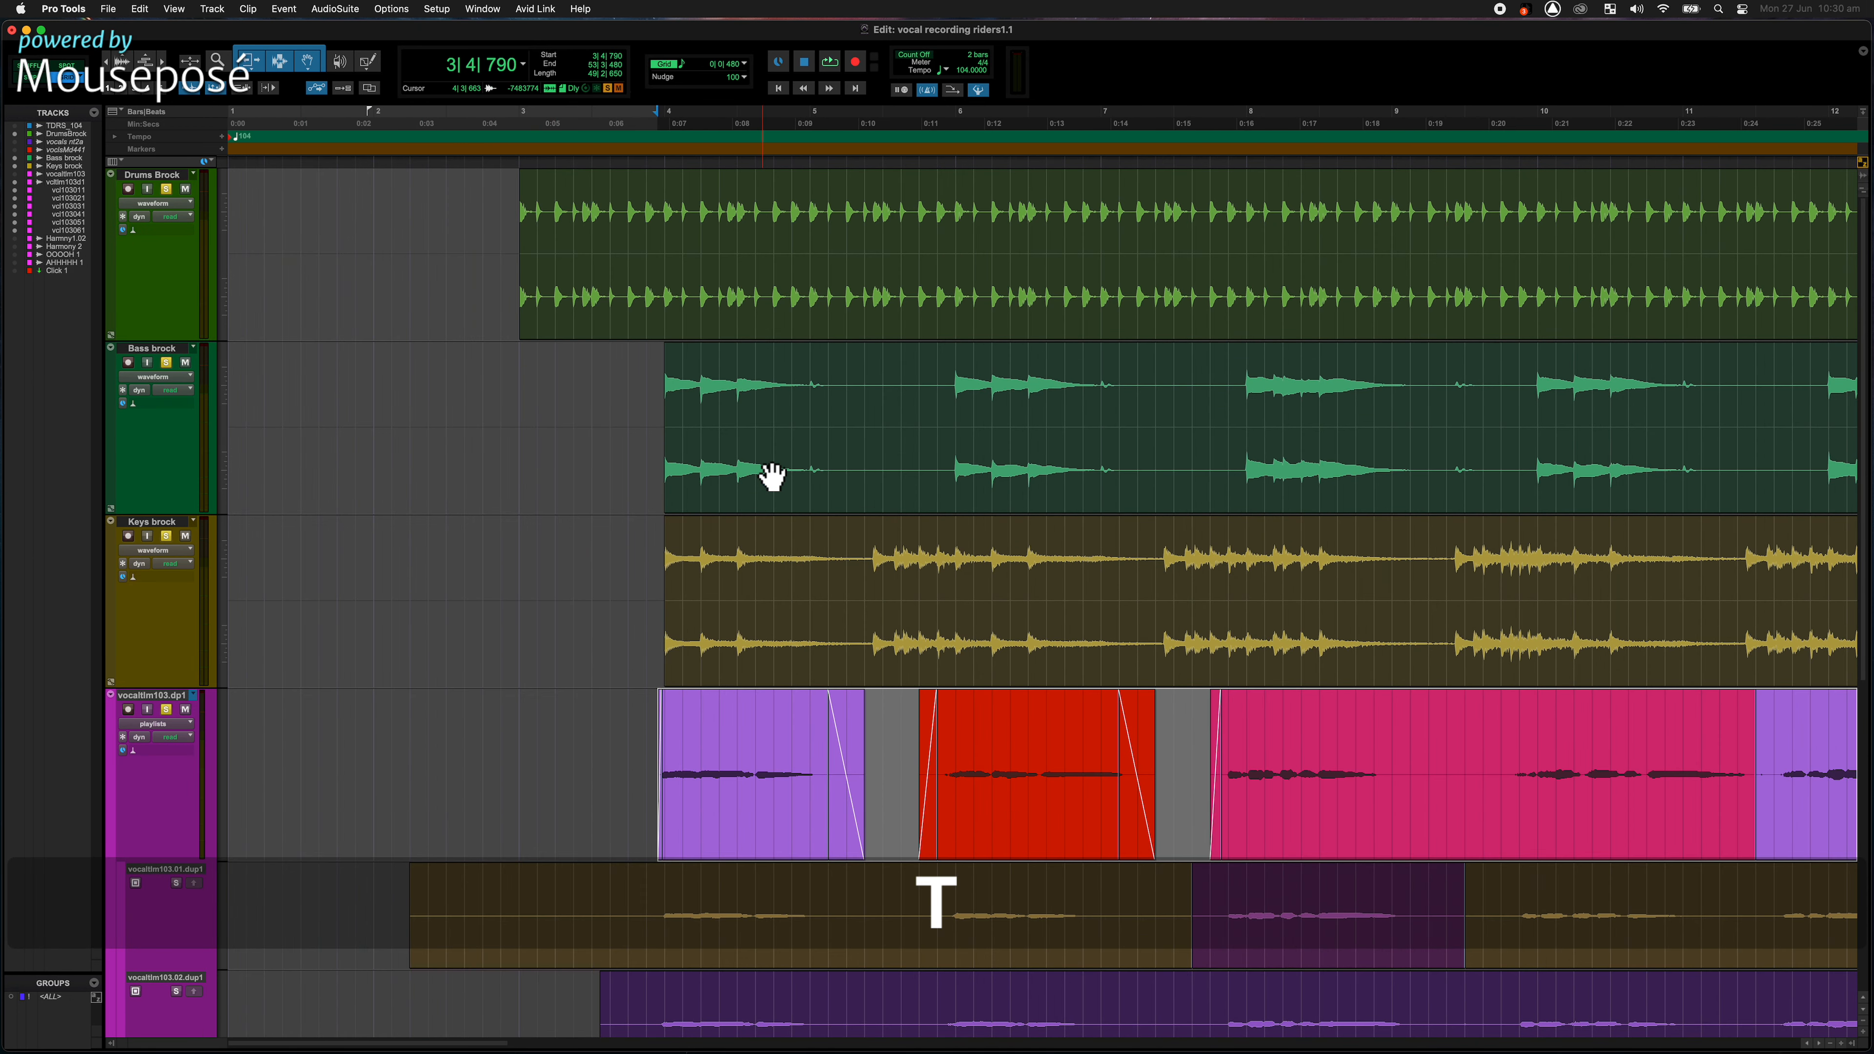
key(t)
key(t)
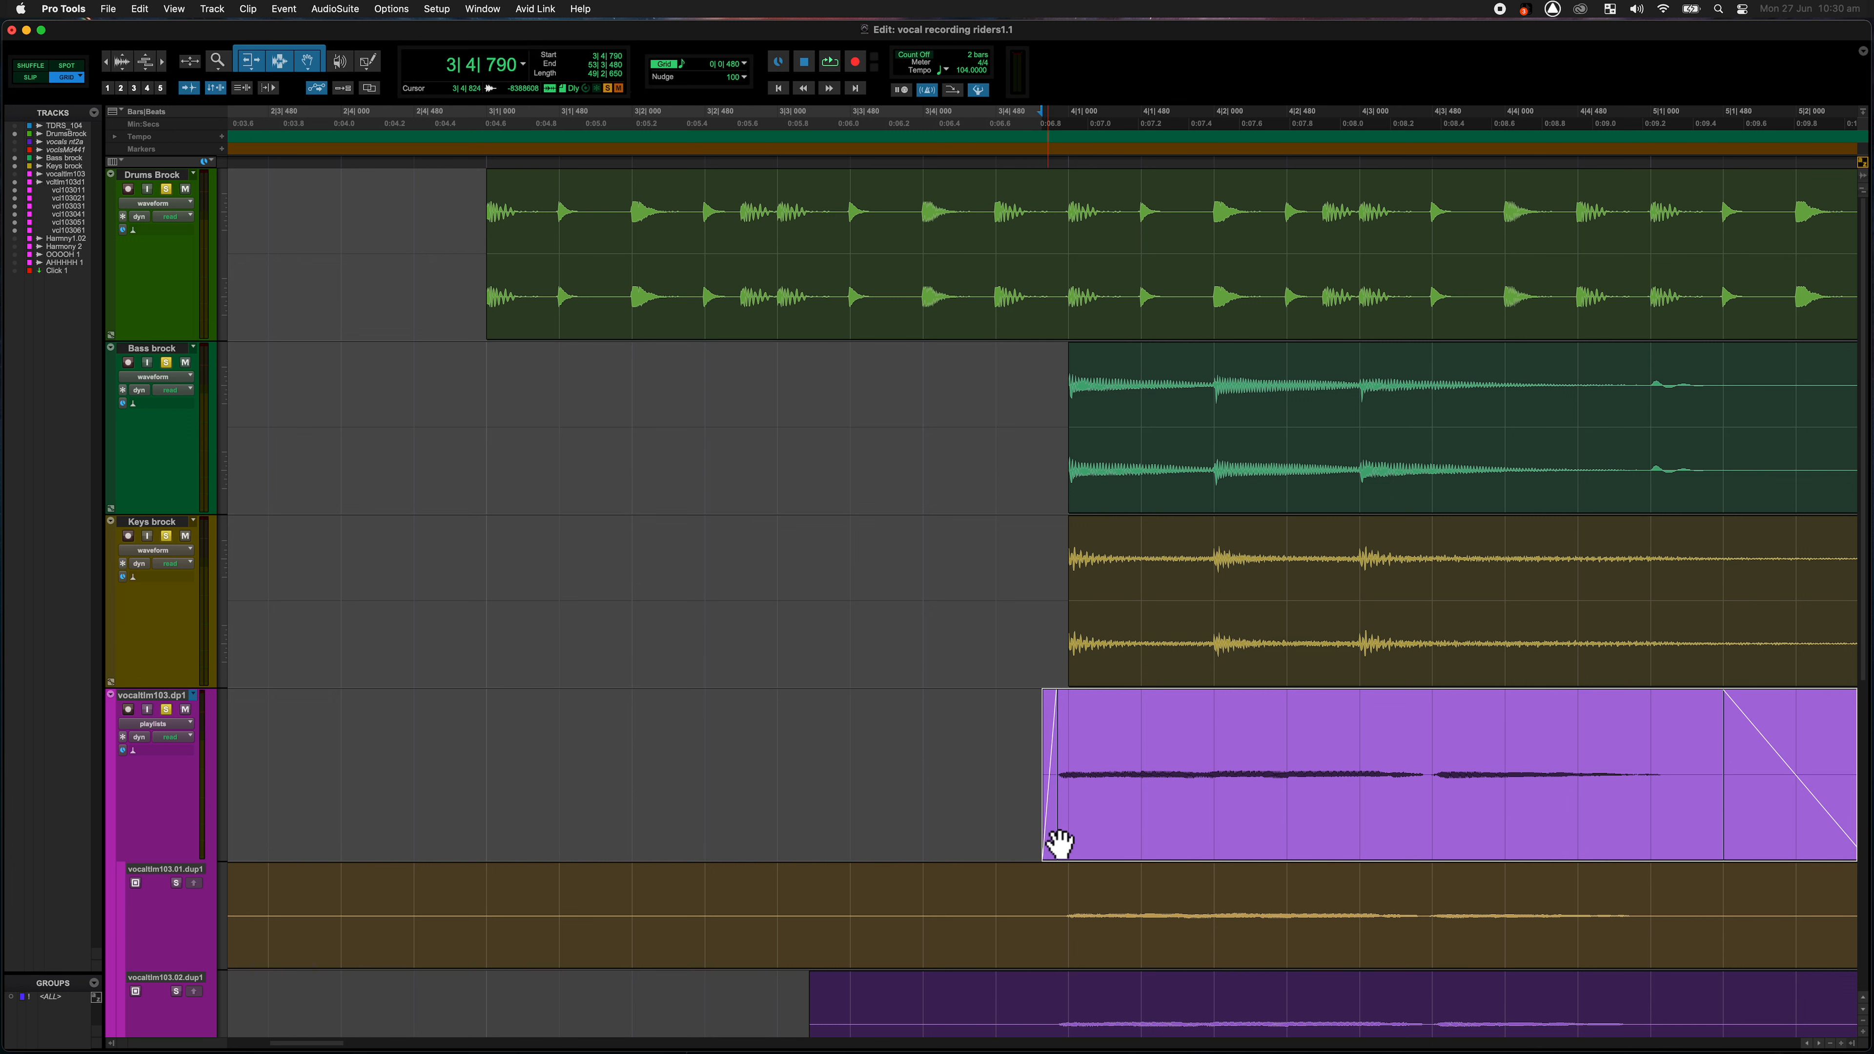
click(1011, 811)
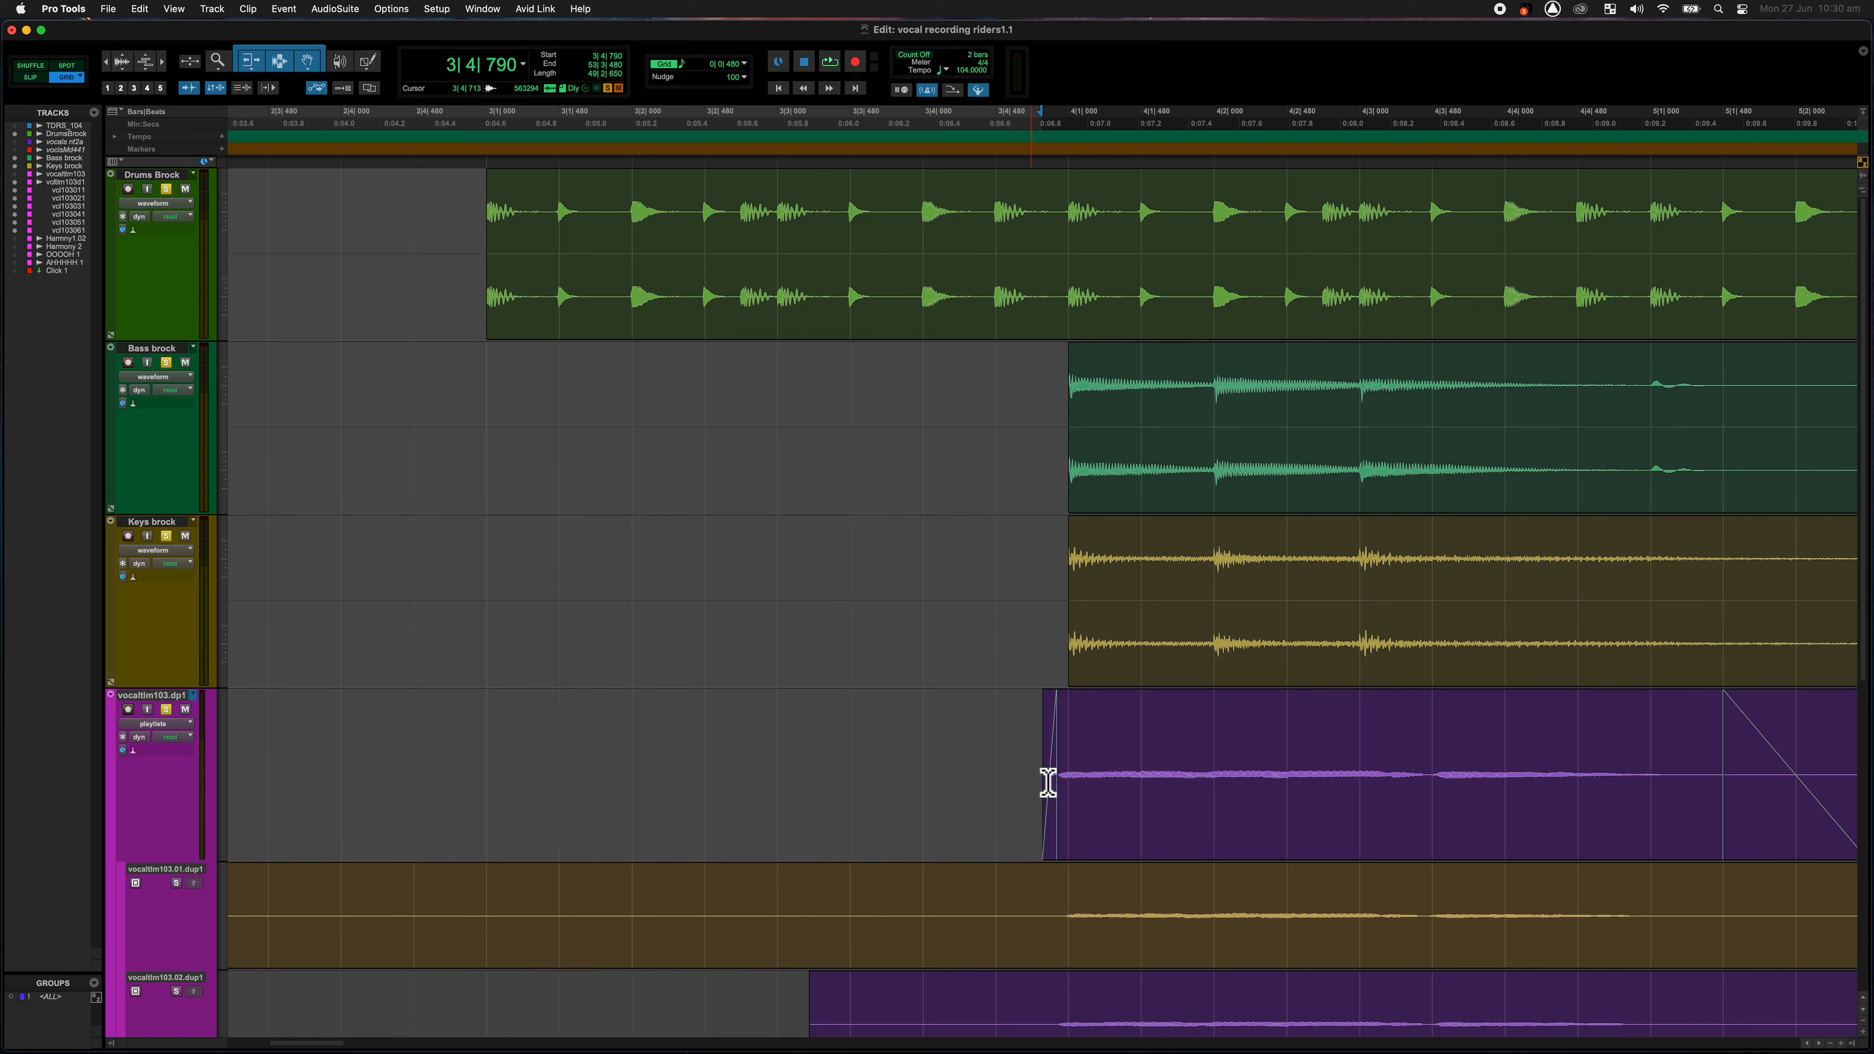
triple_click(986, 756)
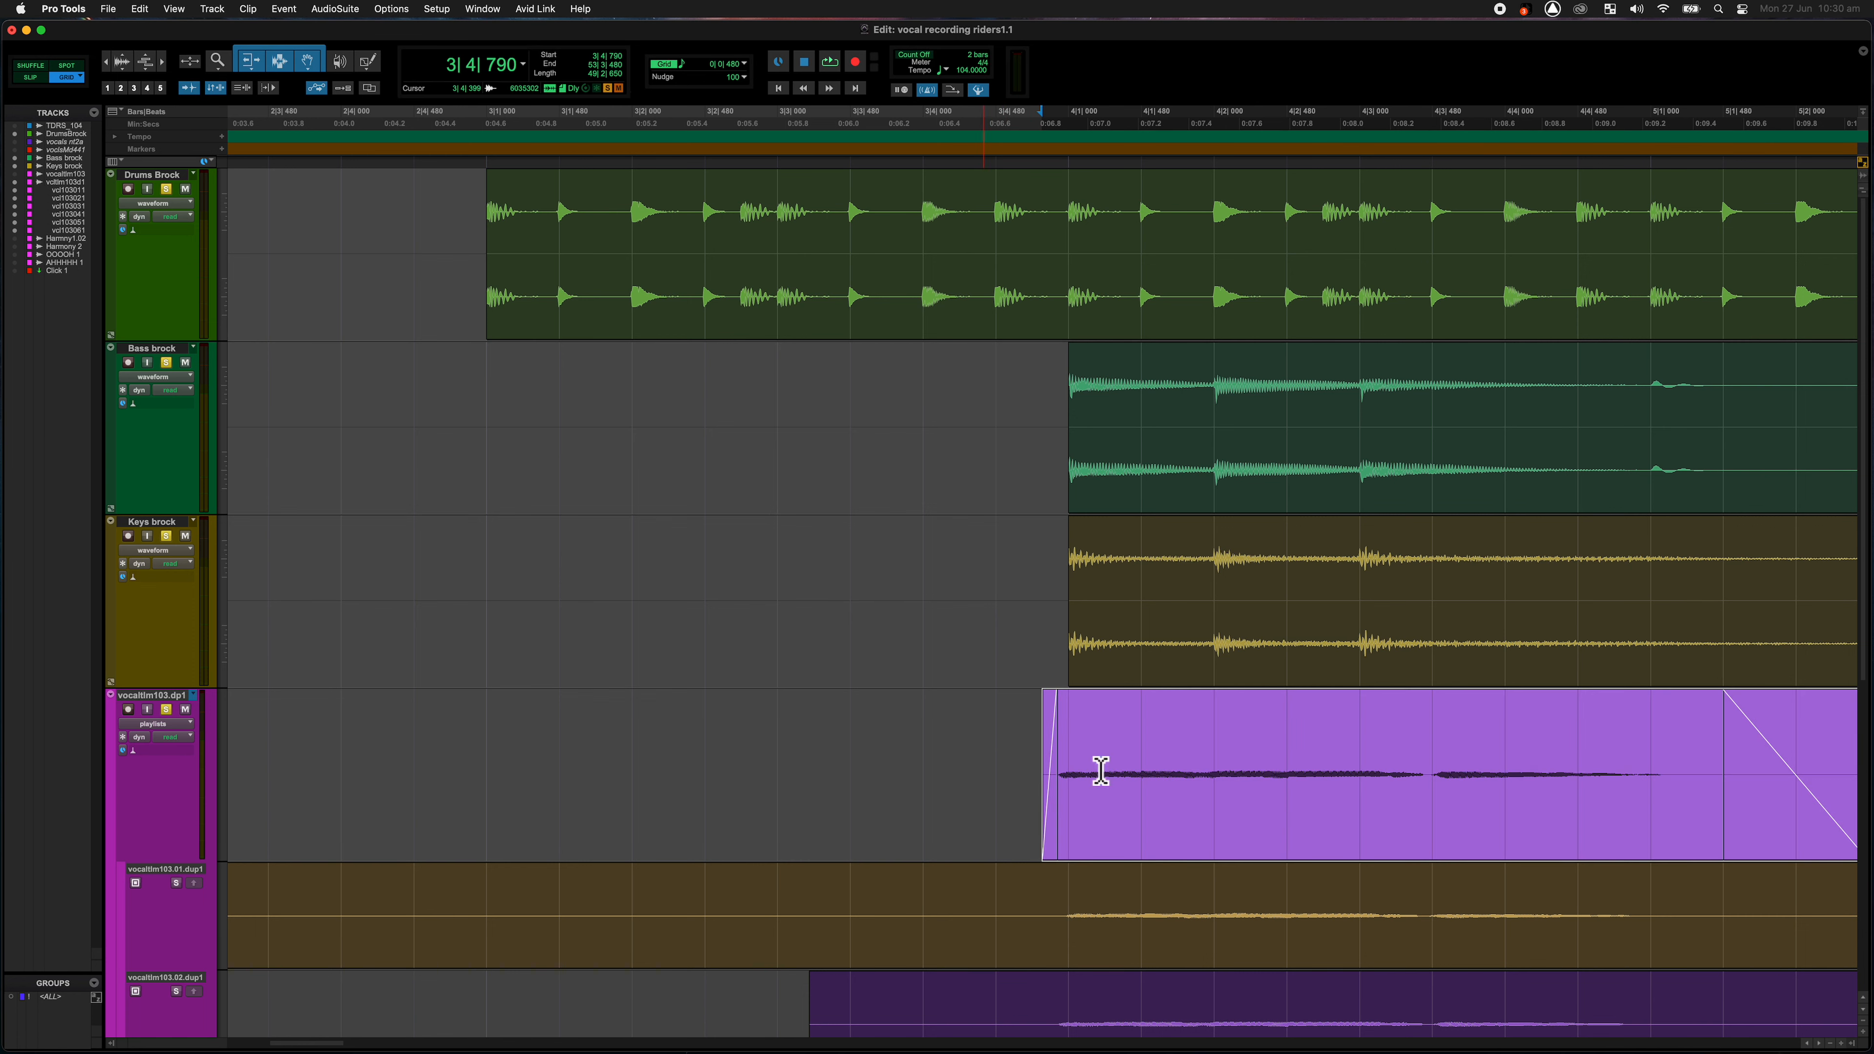
key(r)
key(r)
key(r)
key(r)
key(r)
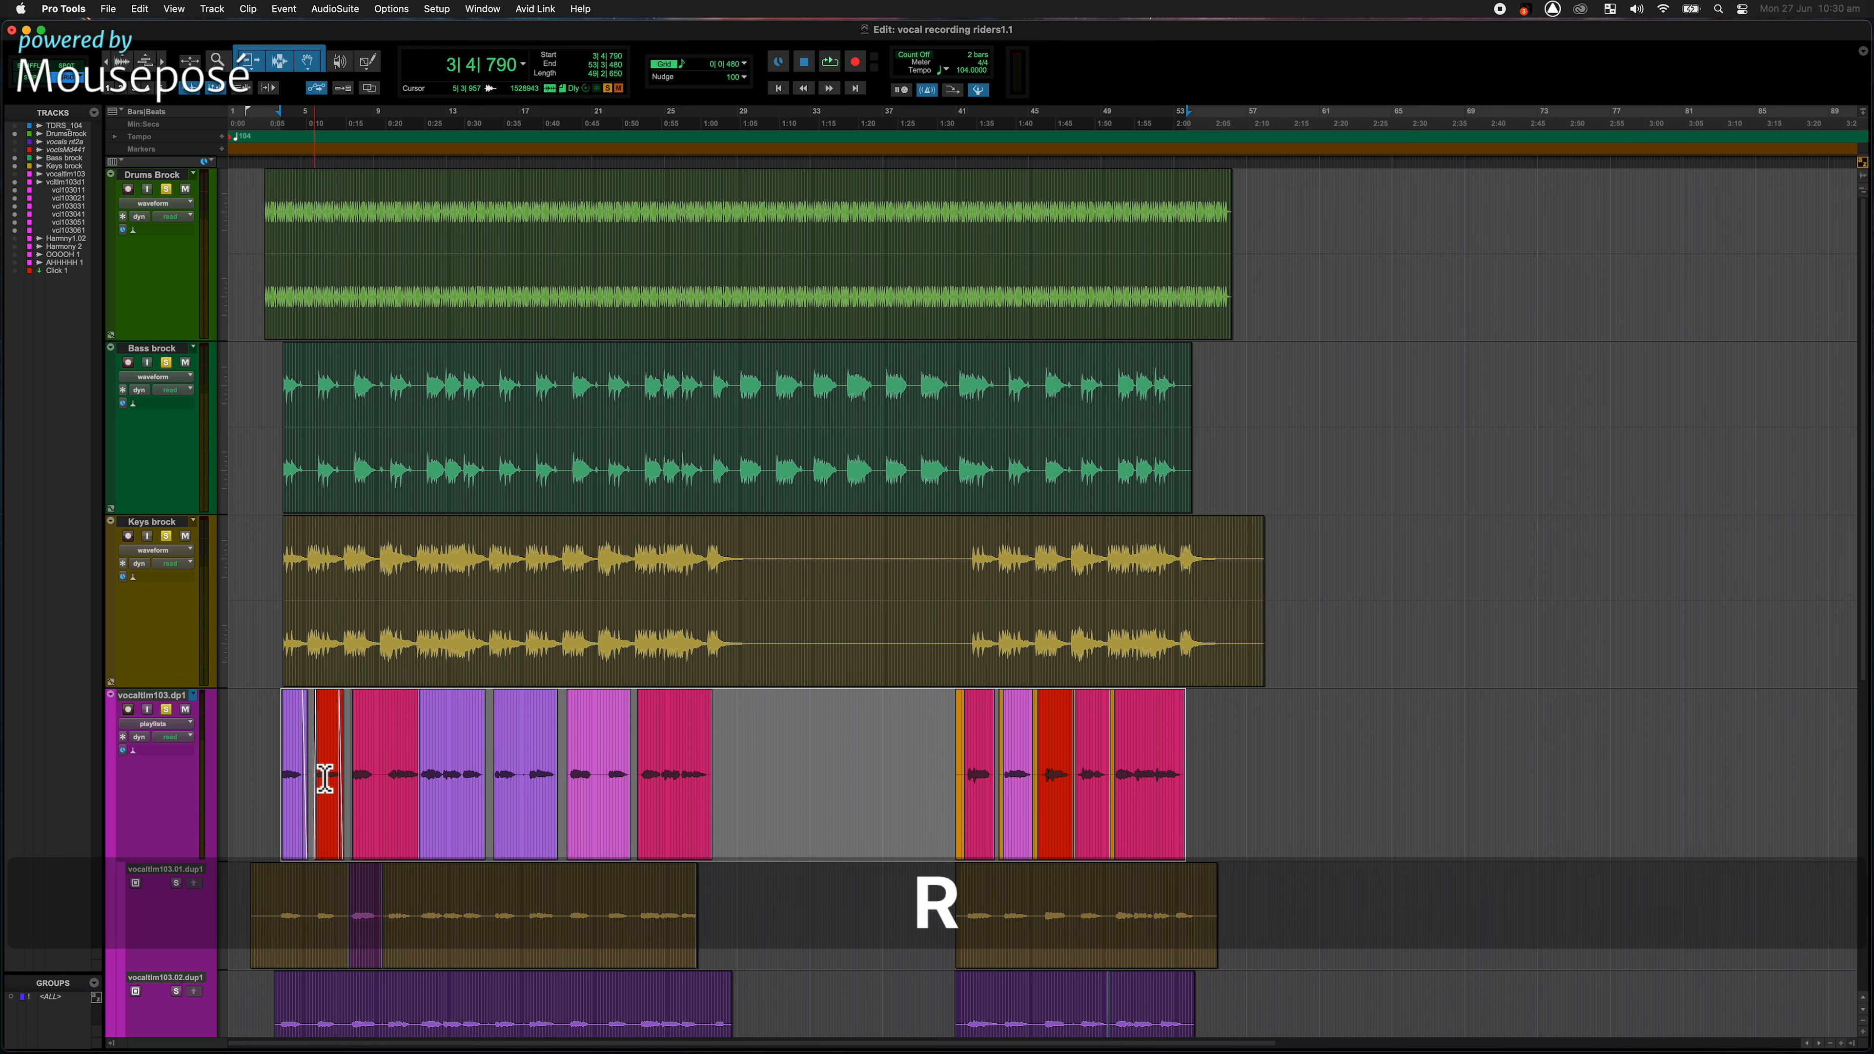
Step: Extend the main-playlist selection back to 3|1|000, where the drums start, and consolidate it into one clip
key(t)
key(t)
key(t)
key(t)
key(t)
drag(969, 731, 512, 733)
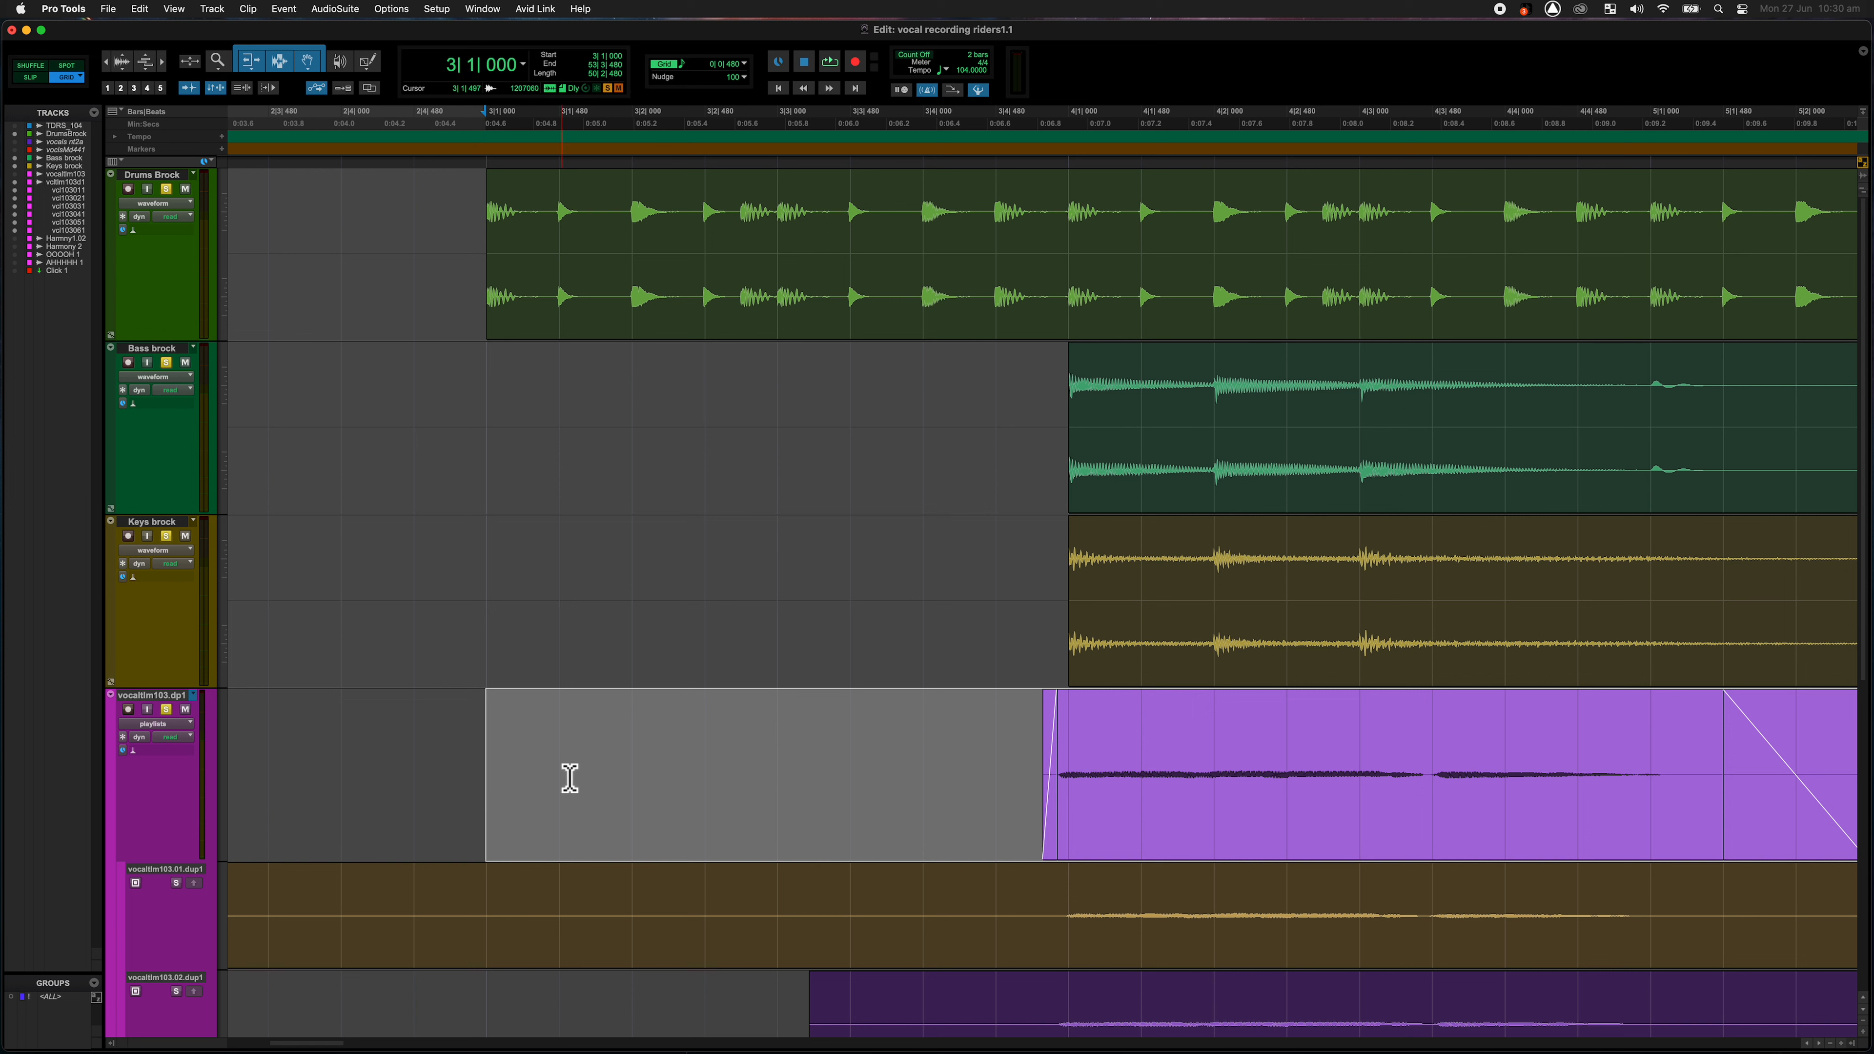
click(140, 8)
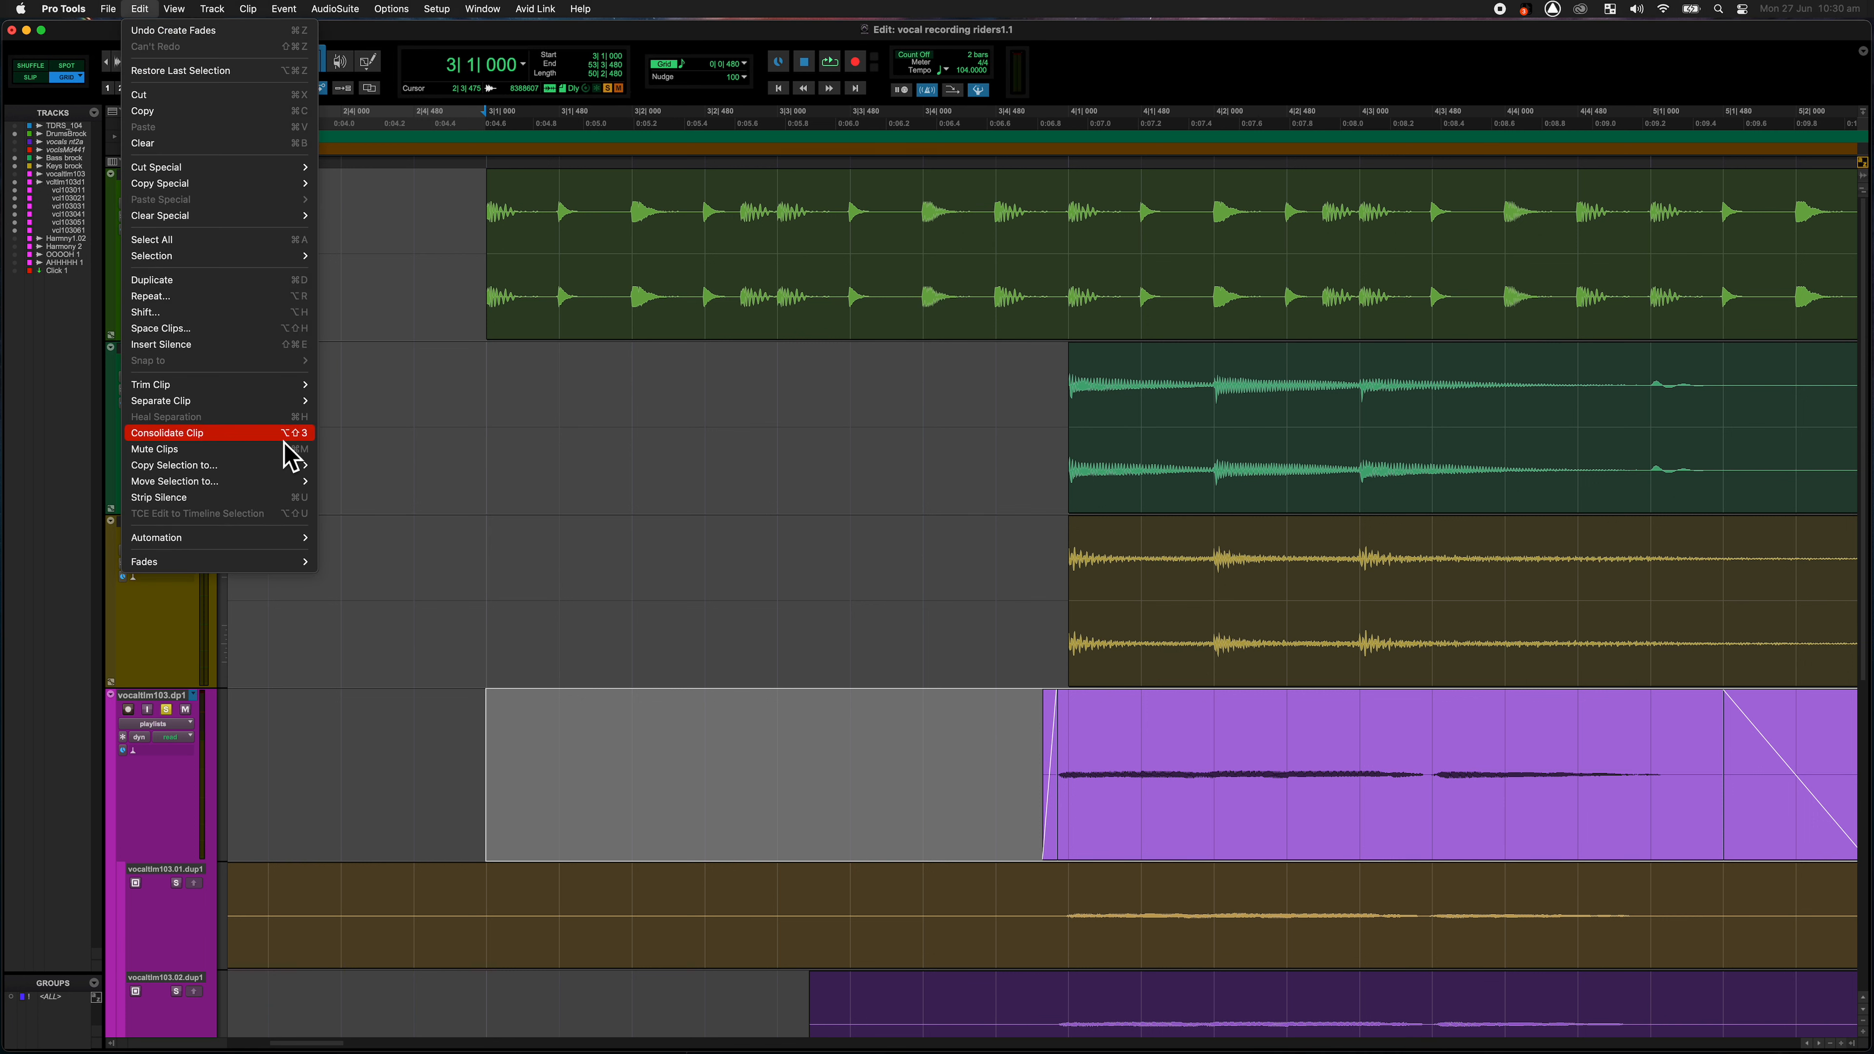
click(310, 442)
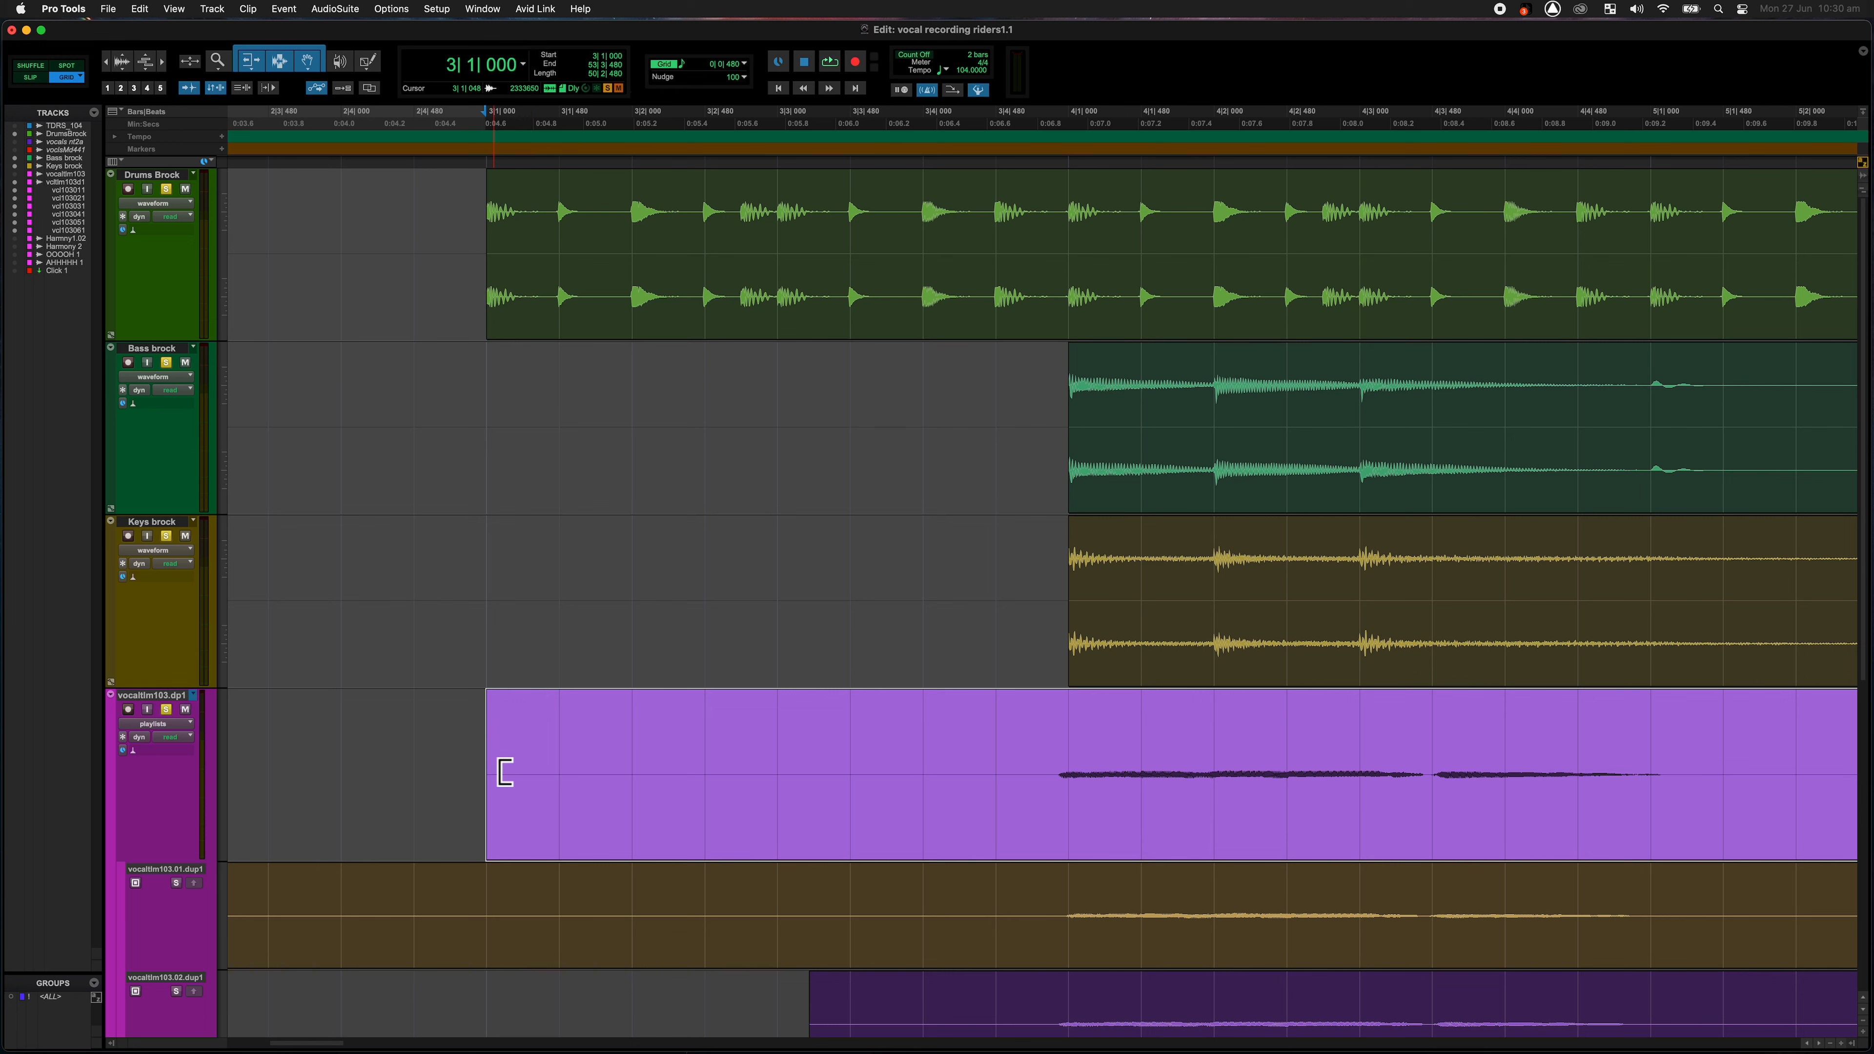
Step: Examine the consolidated vocal clip against the drum, bass and keys tracks over its full length
scroll(493, 459, down, 3)
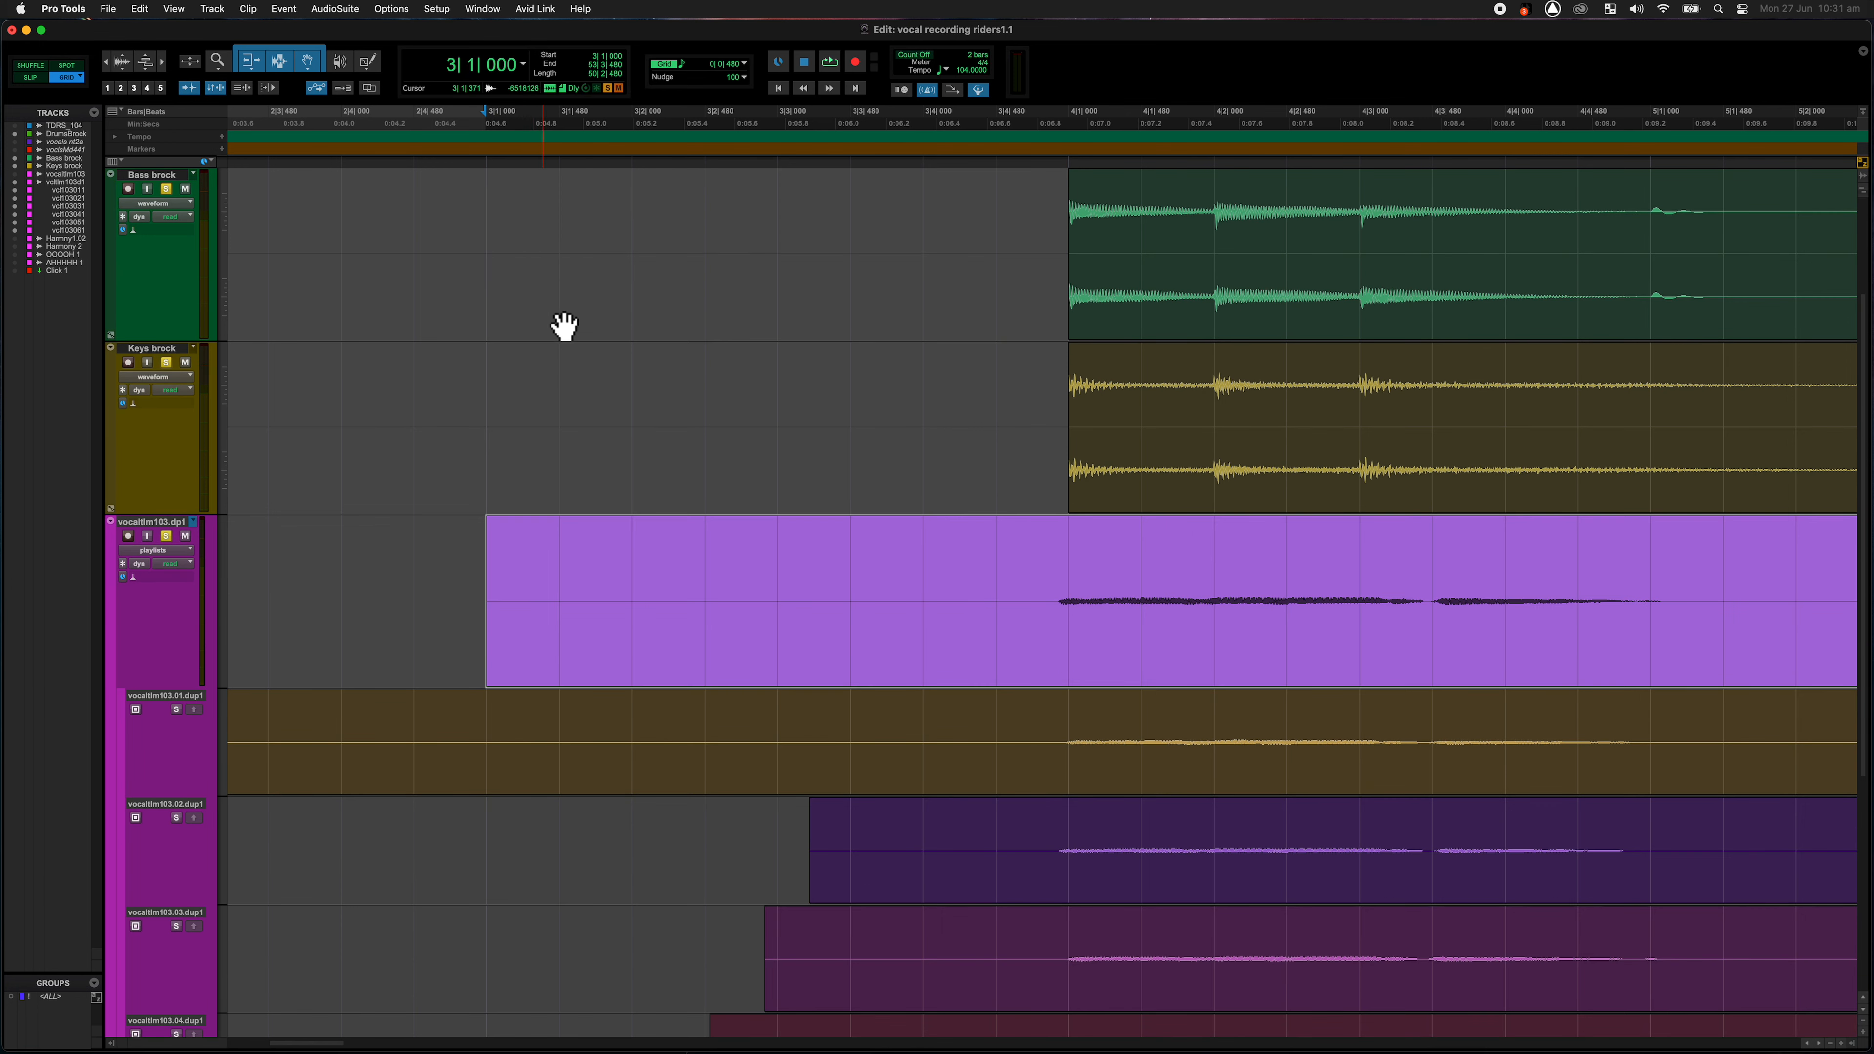
scroll(586, 493, down, 7)
scroll(586, 493, up, 6)
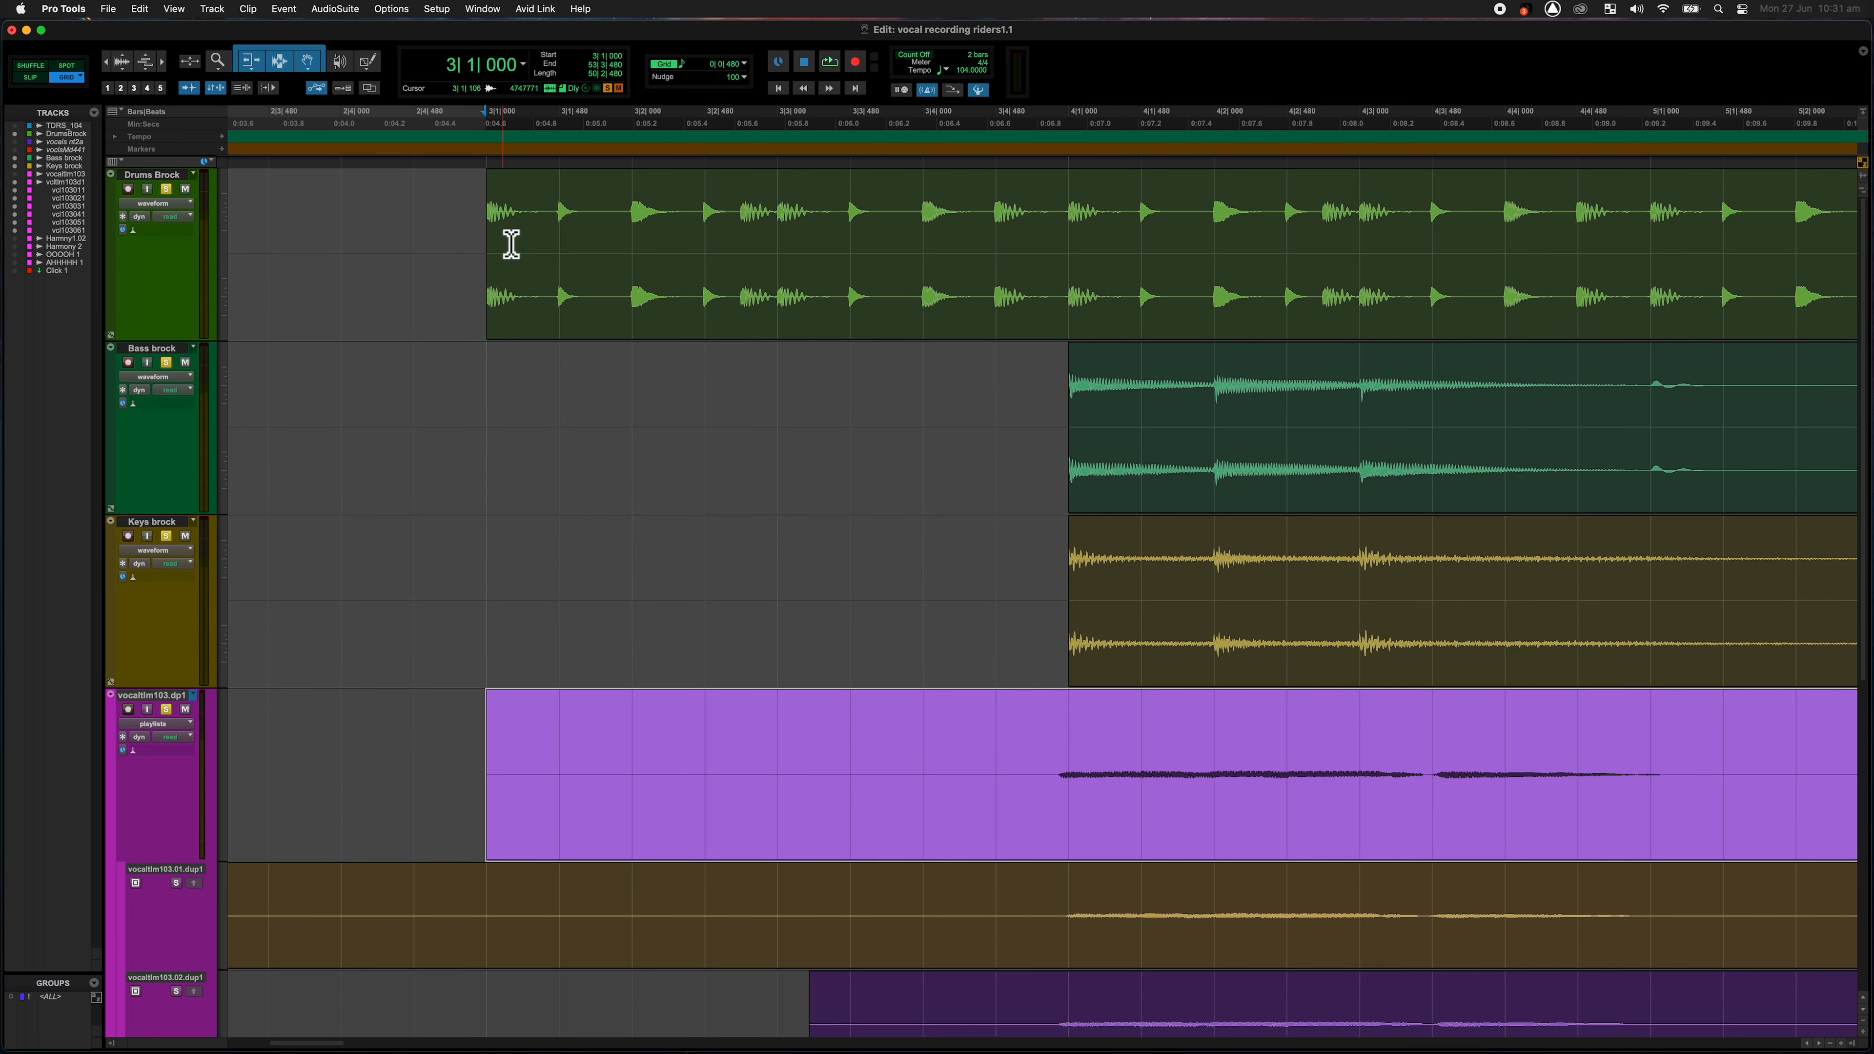
key(r)
key(r)
key(r)
key(r)
key(r)
key(r)
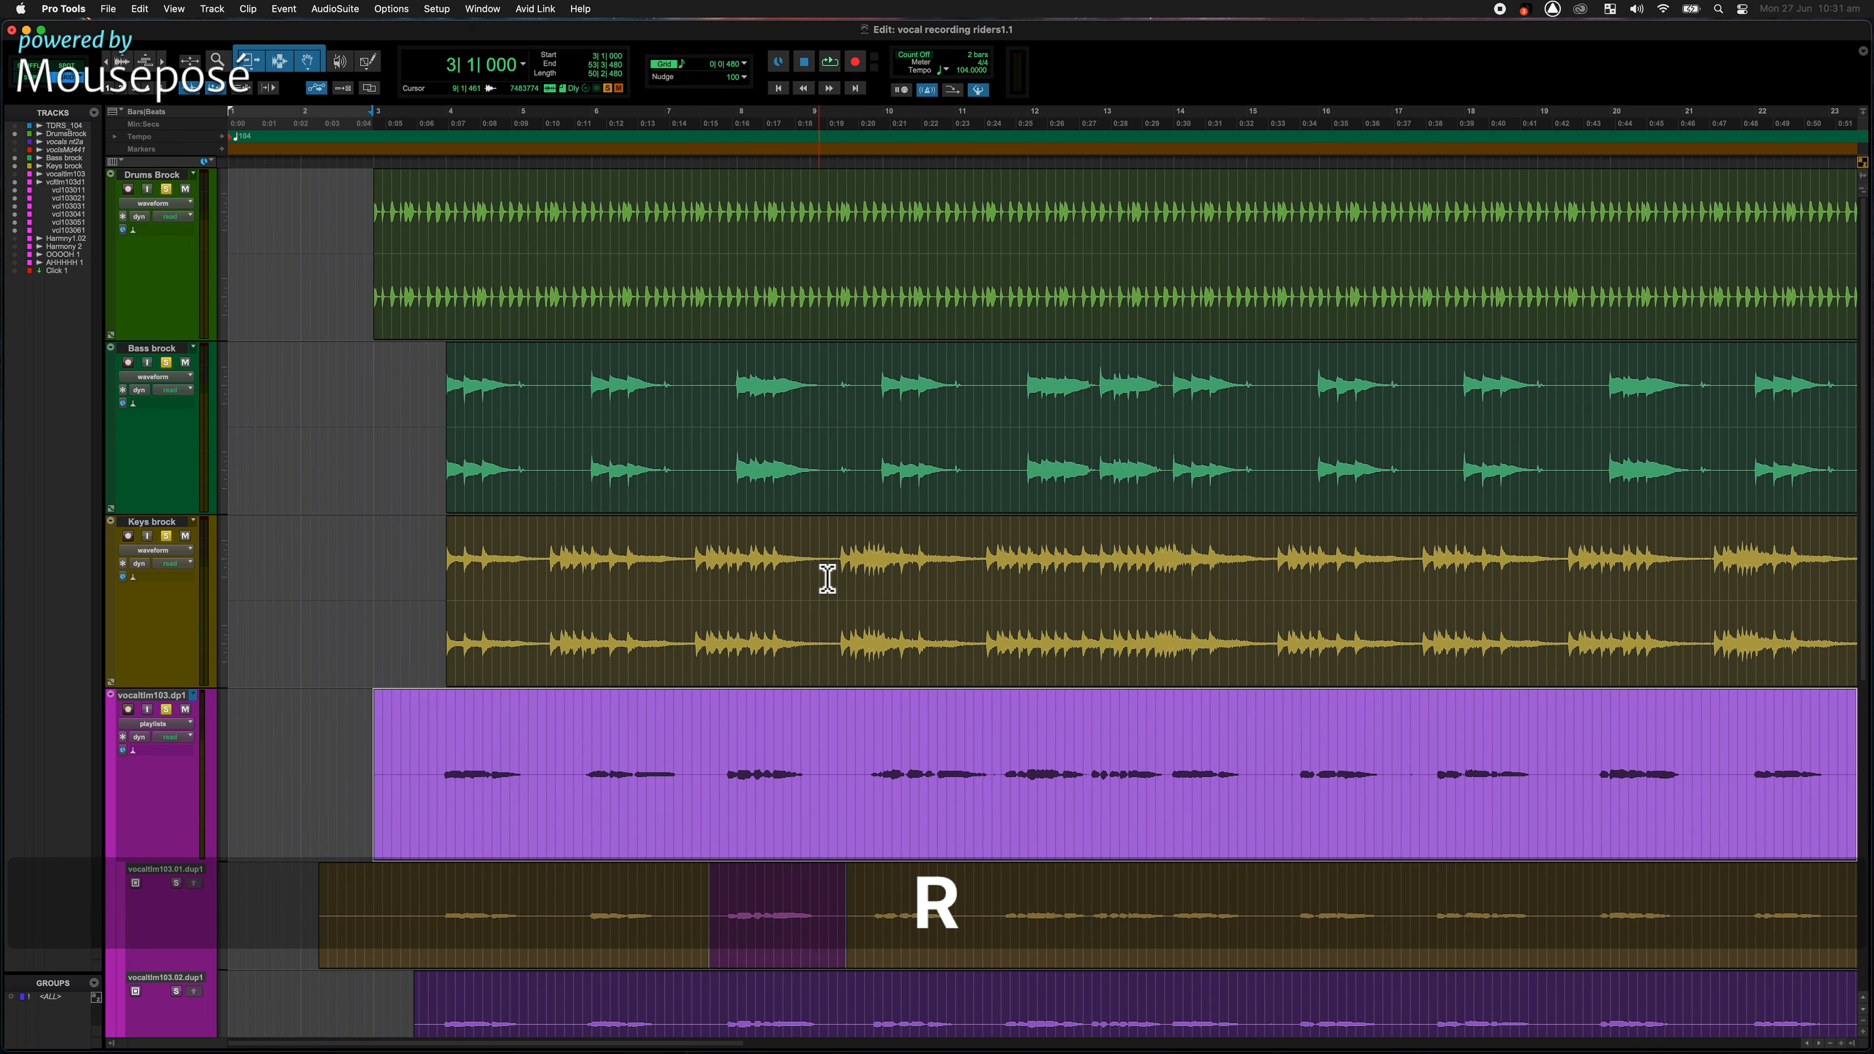
key(t)
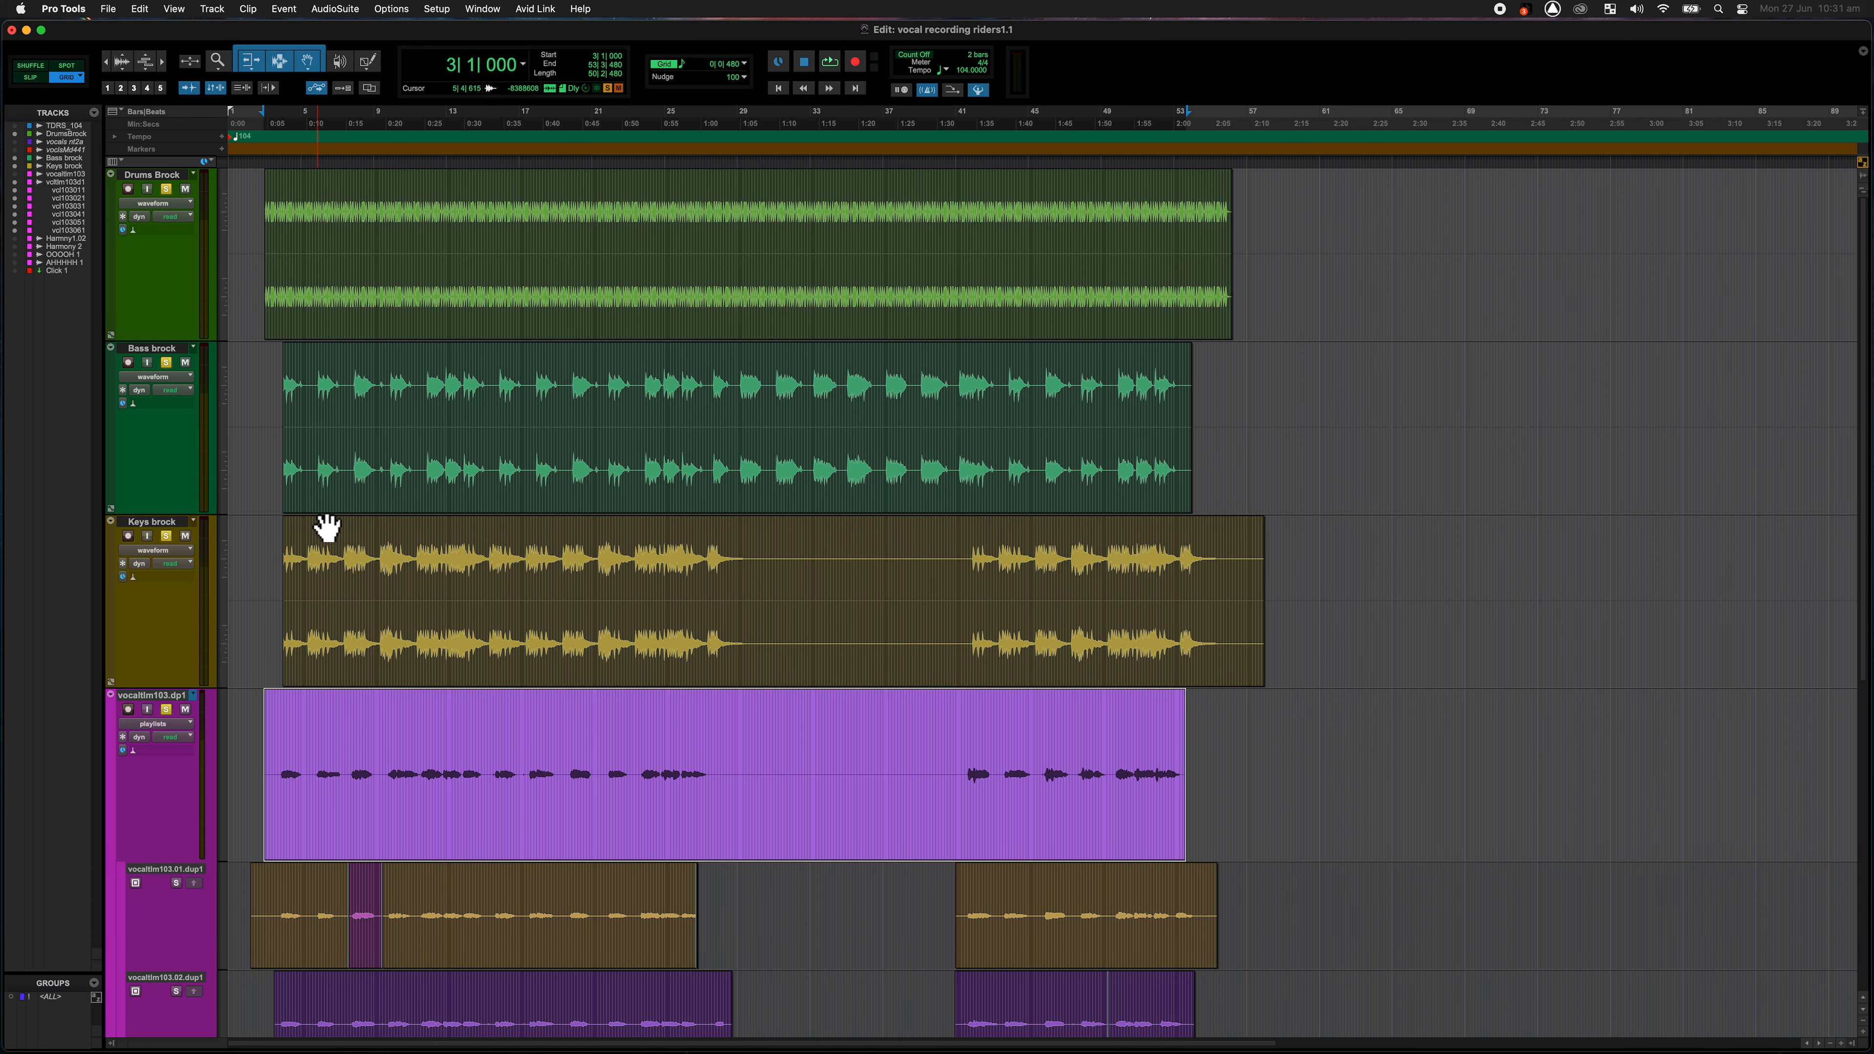
scroll(327, 526, down, 5)
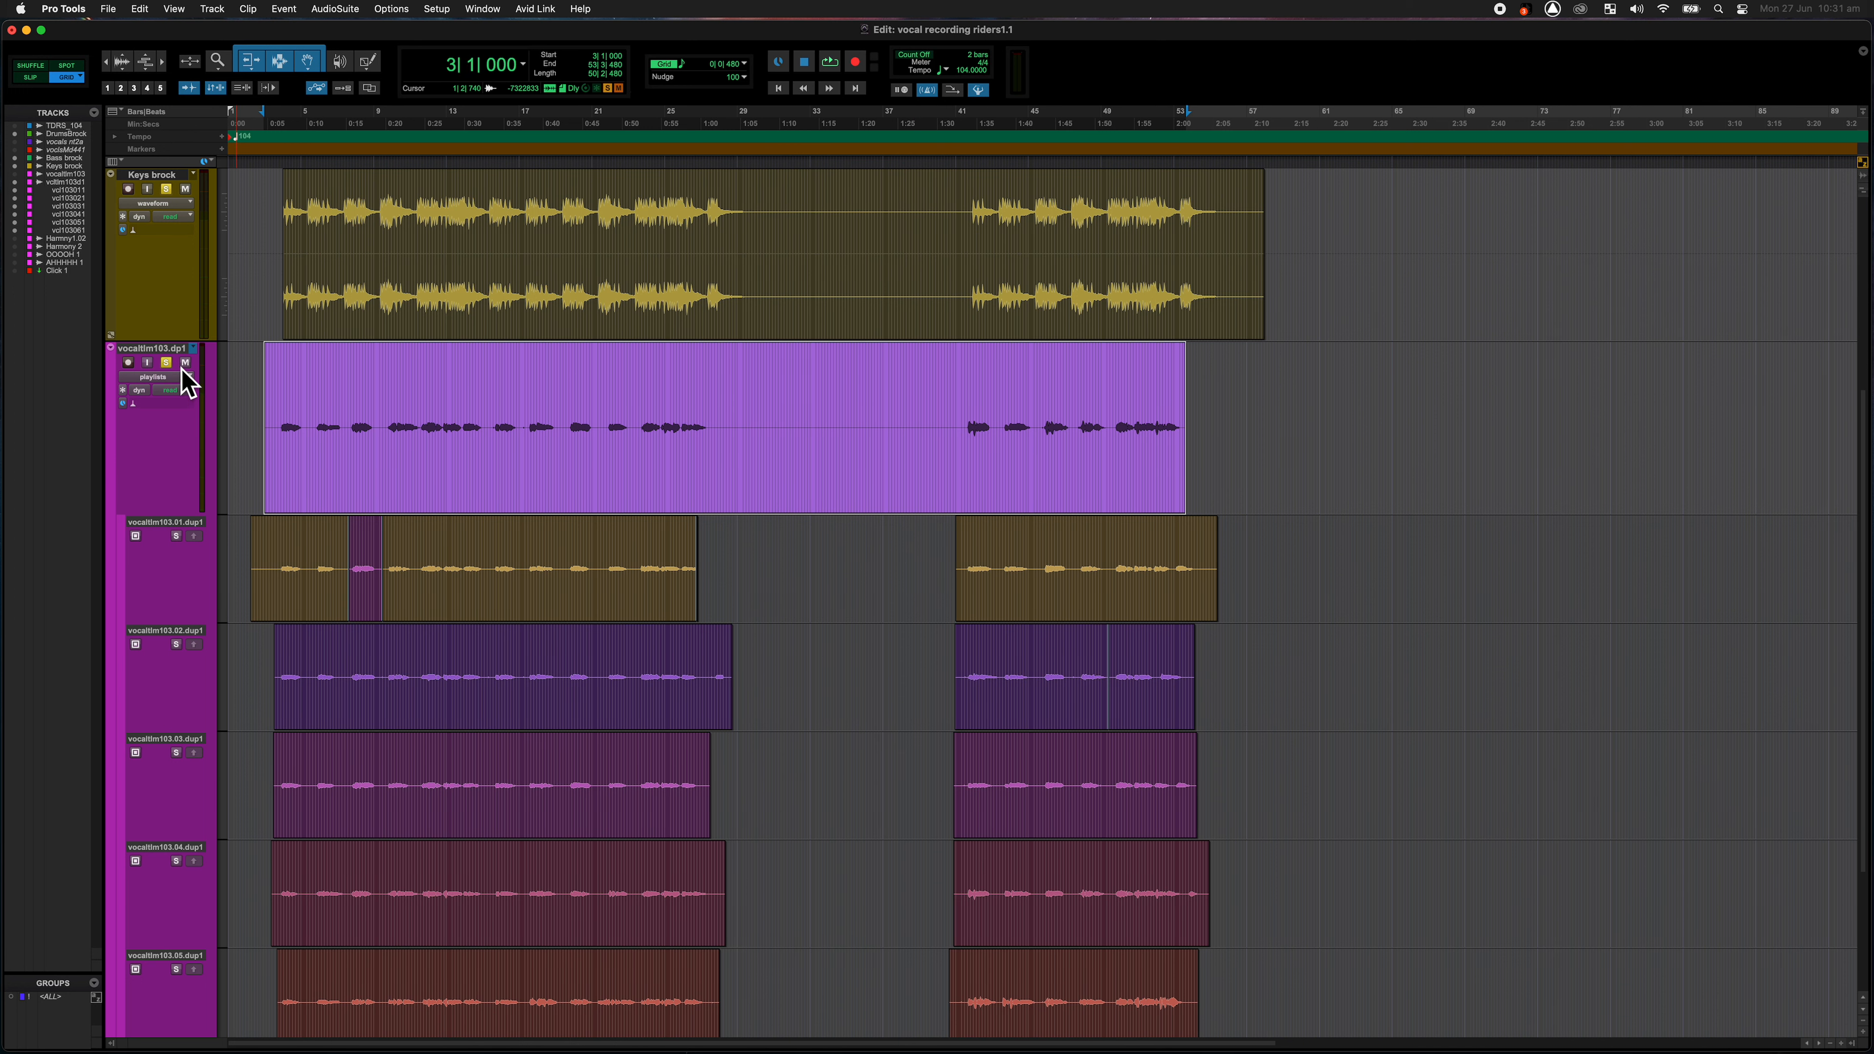
Step: Try copying the phrase from 11|3|480 to 15|2|000 on the second alternate playlist to the main playlist, and undo the copy
click(247, 375)
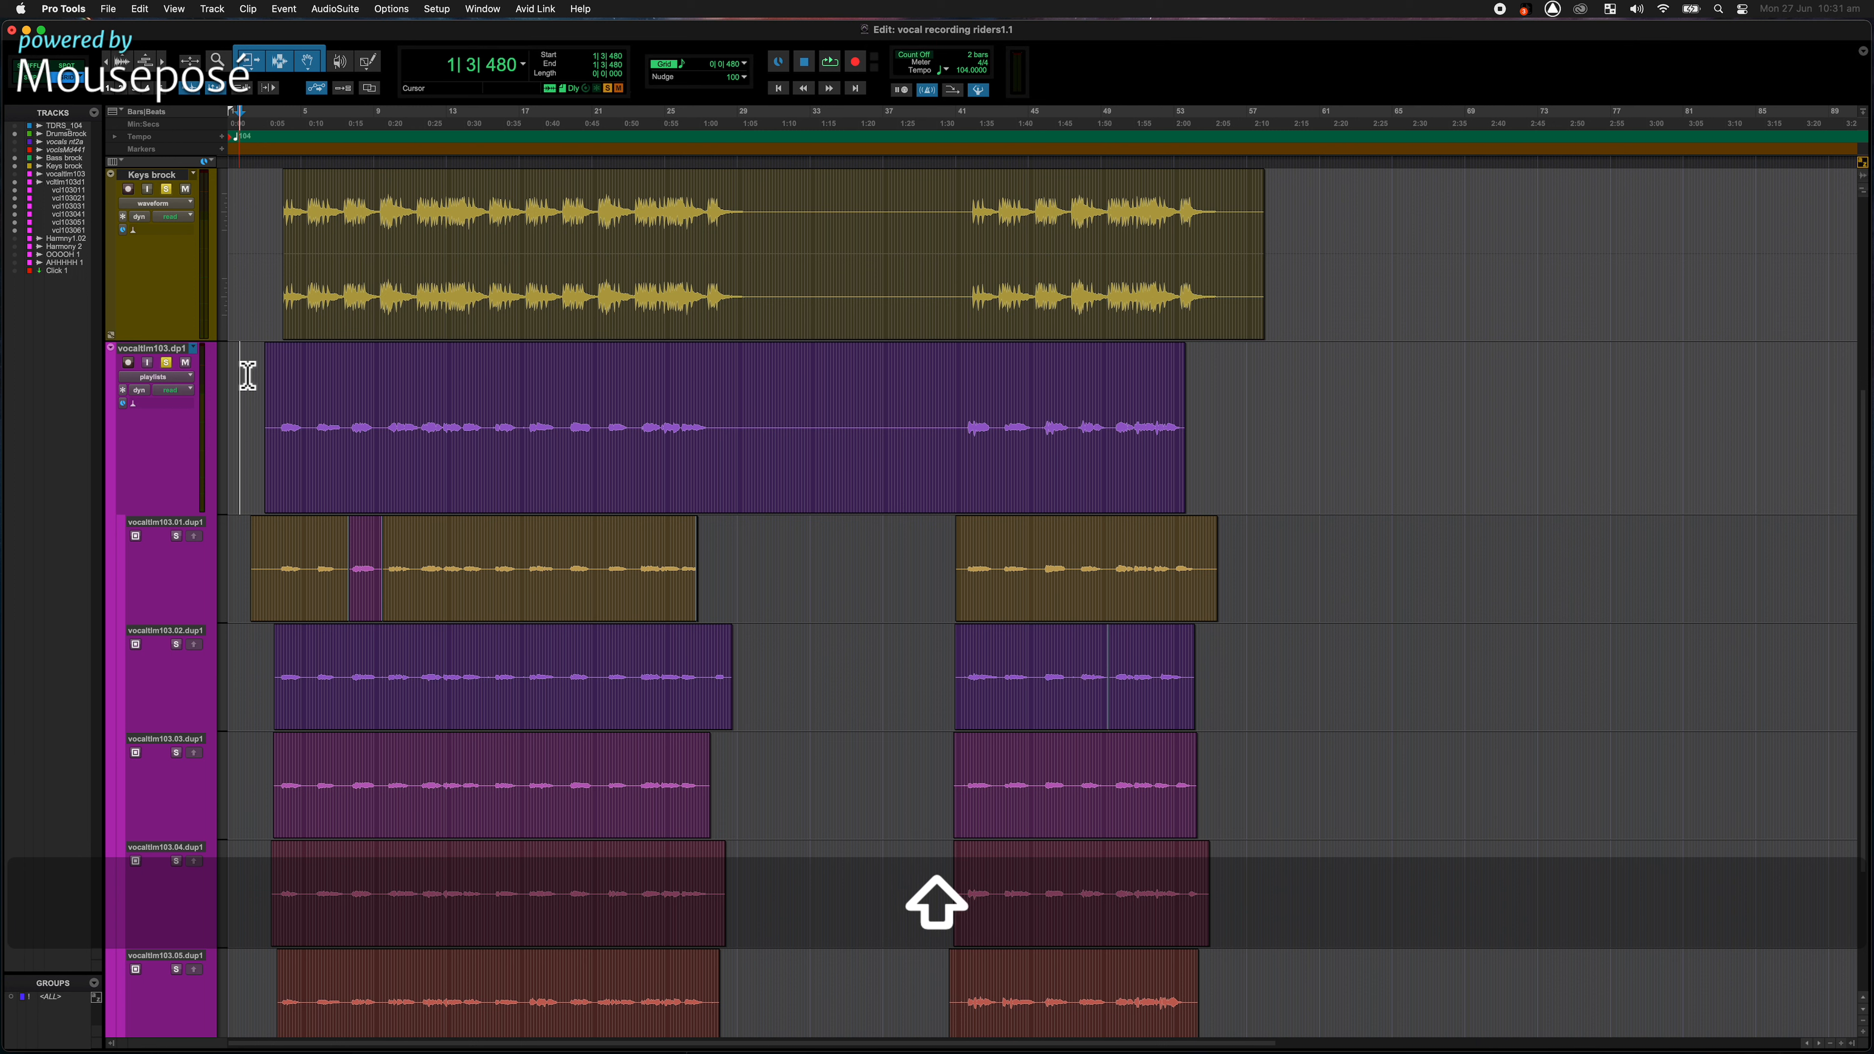
drag(288, 670, 282, 670)
click(260, 670)
drag(421, 677, 487, 677)
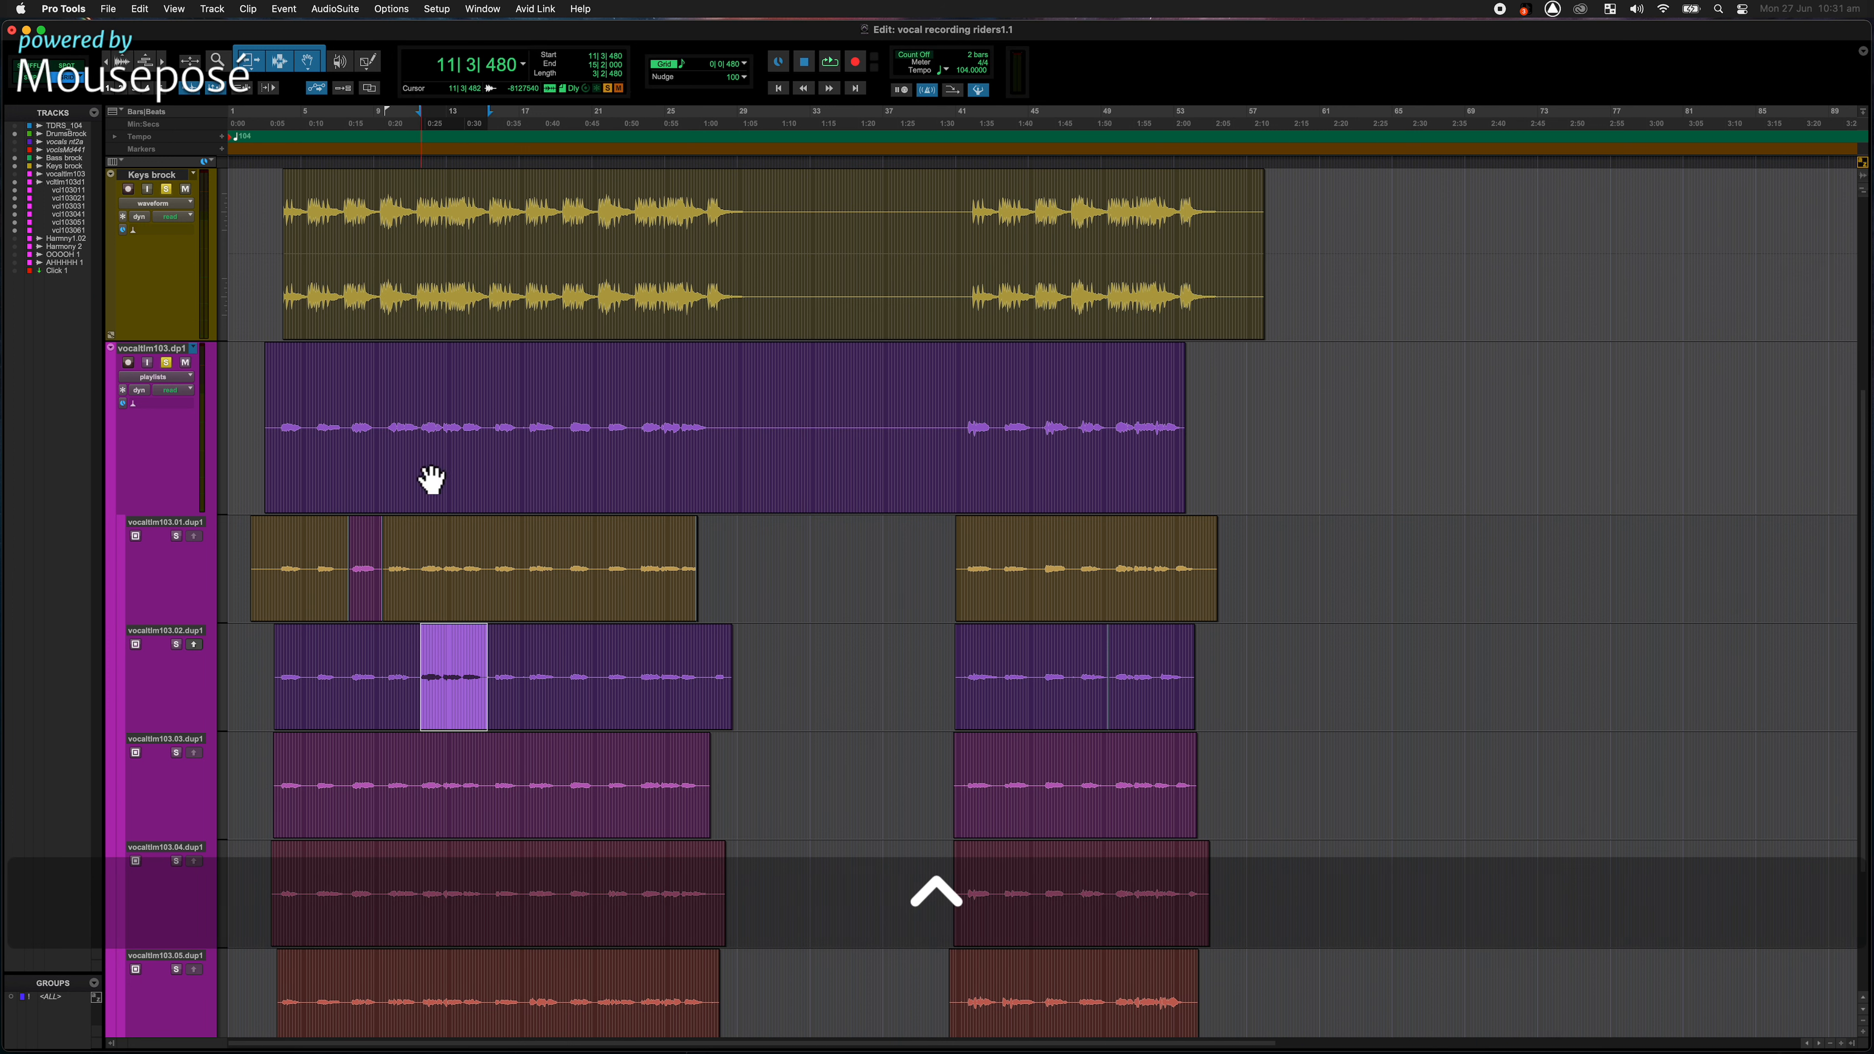
key(ctrl+alt+v)
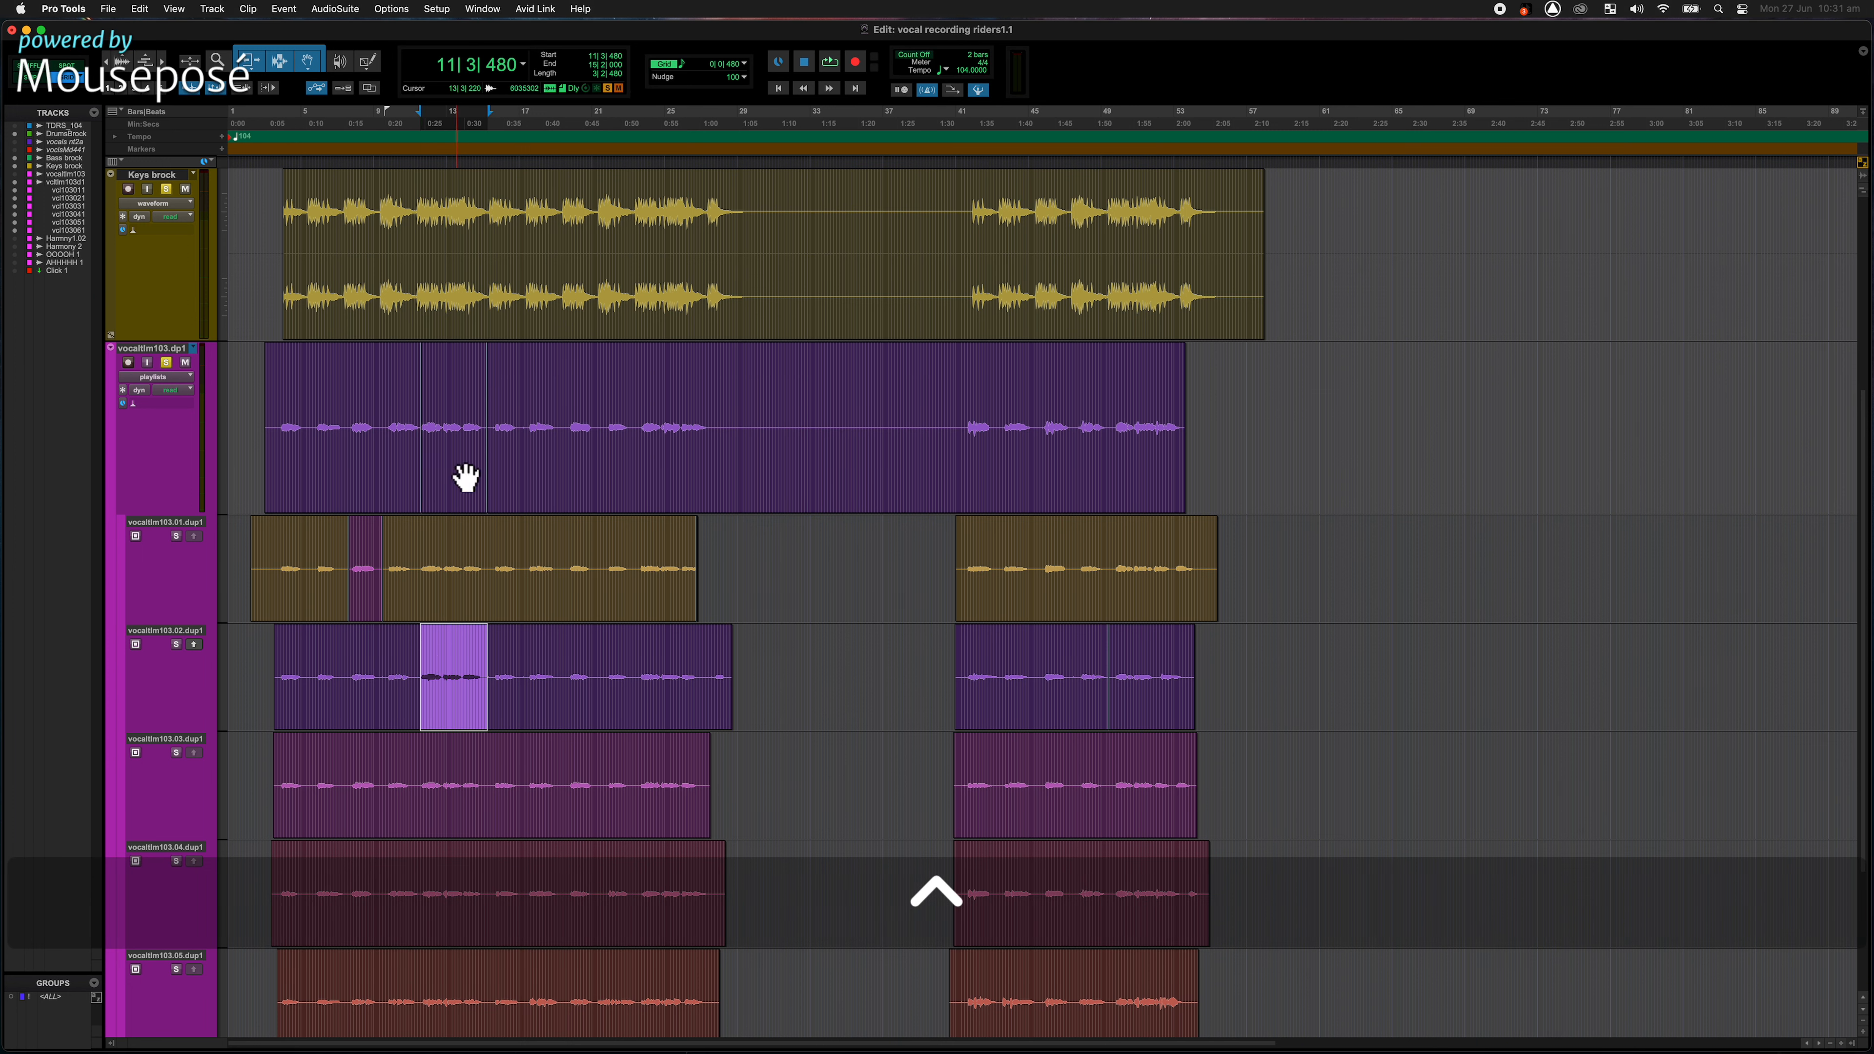
key(z)
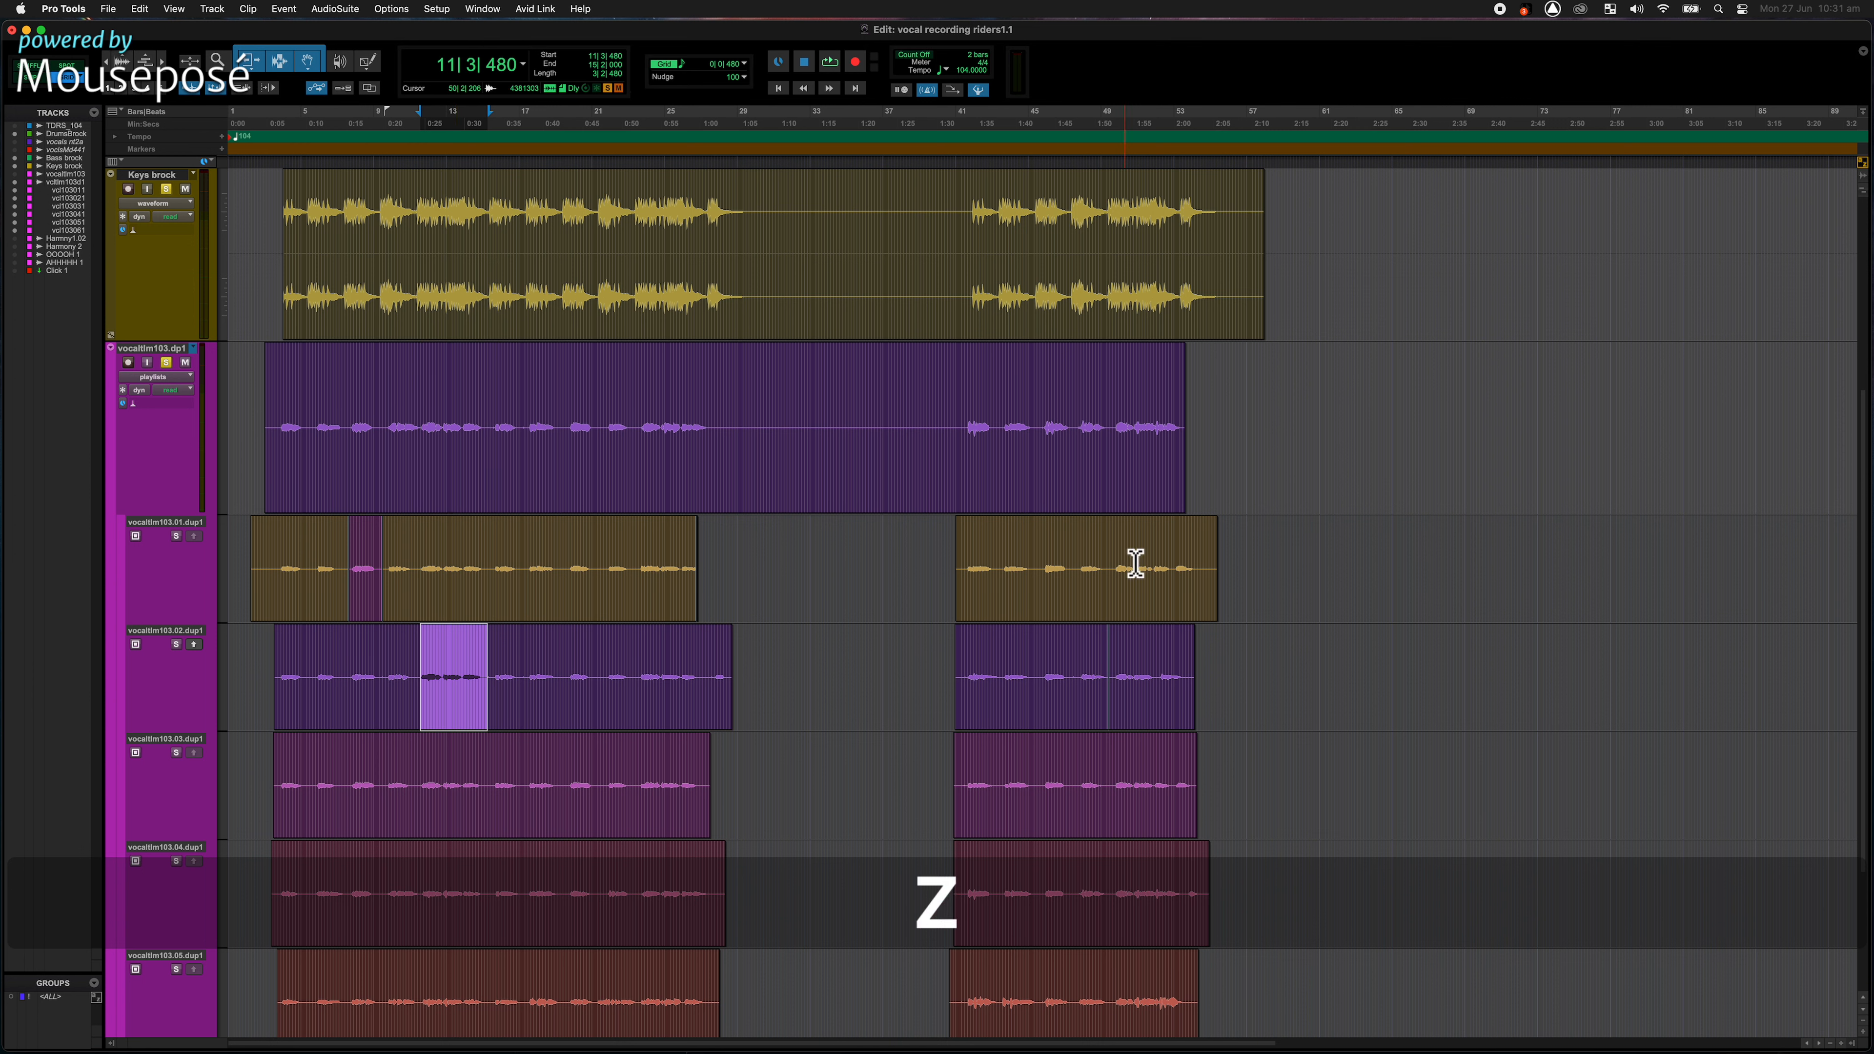
Step: Try adding a fade-in to the clip at 41|1|000 on the first alternate playlist, and delete that fade
click(1184, 612)
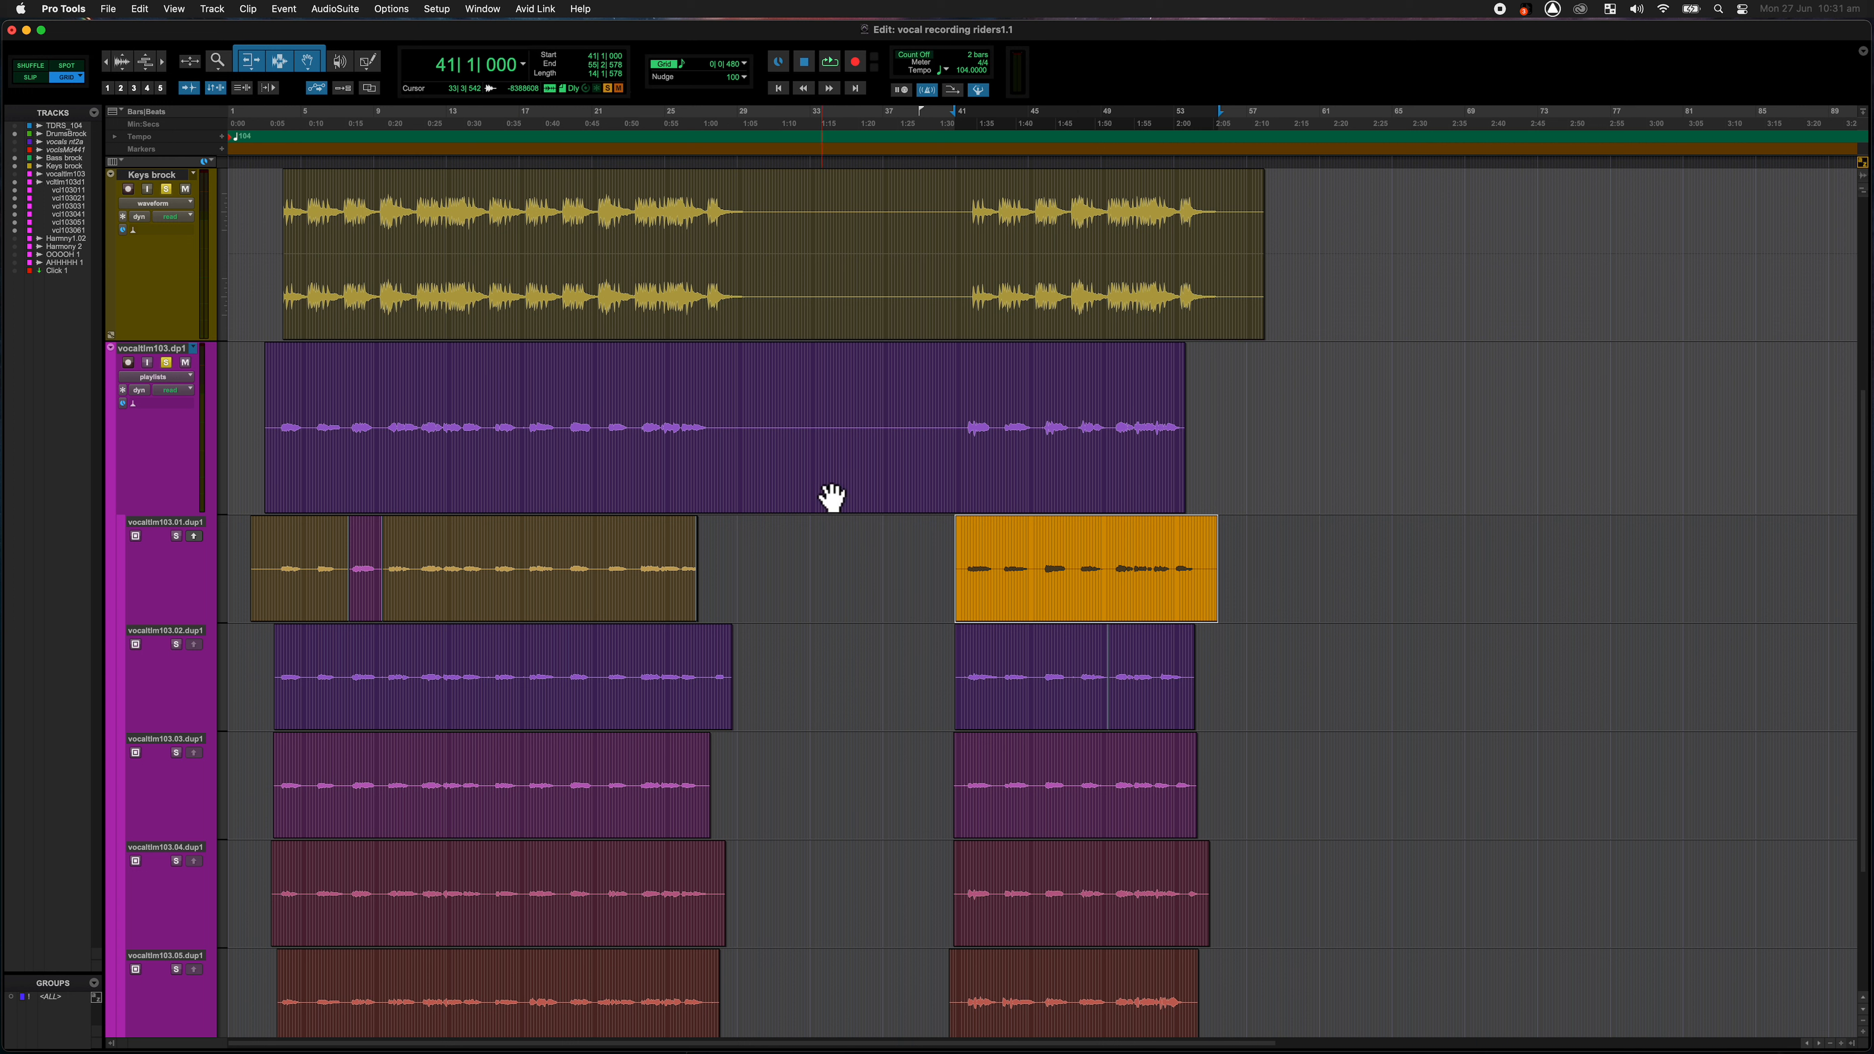
mouse_move(969, 537)
mouse_down()
mouse_move(1055, 532)
mouse_move(966, 535)
mouse_up()
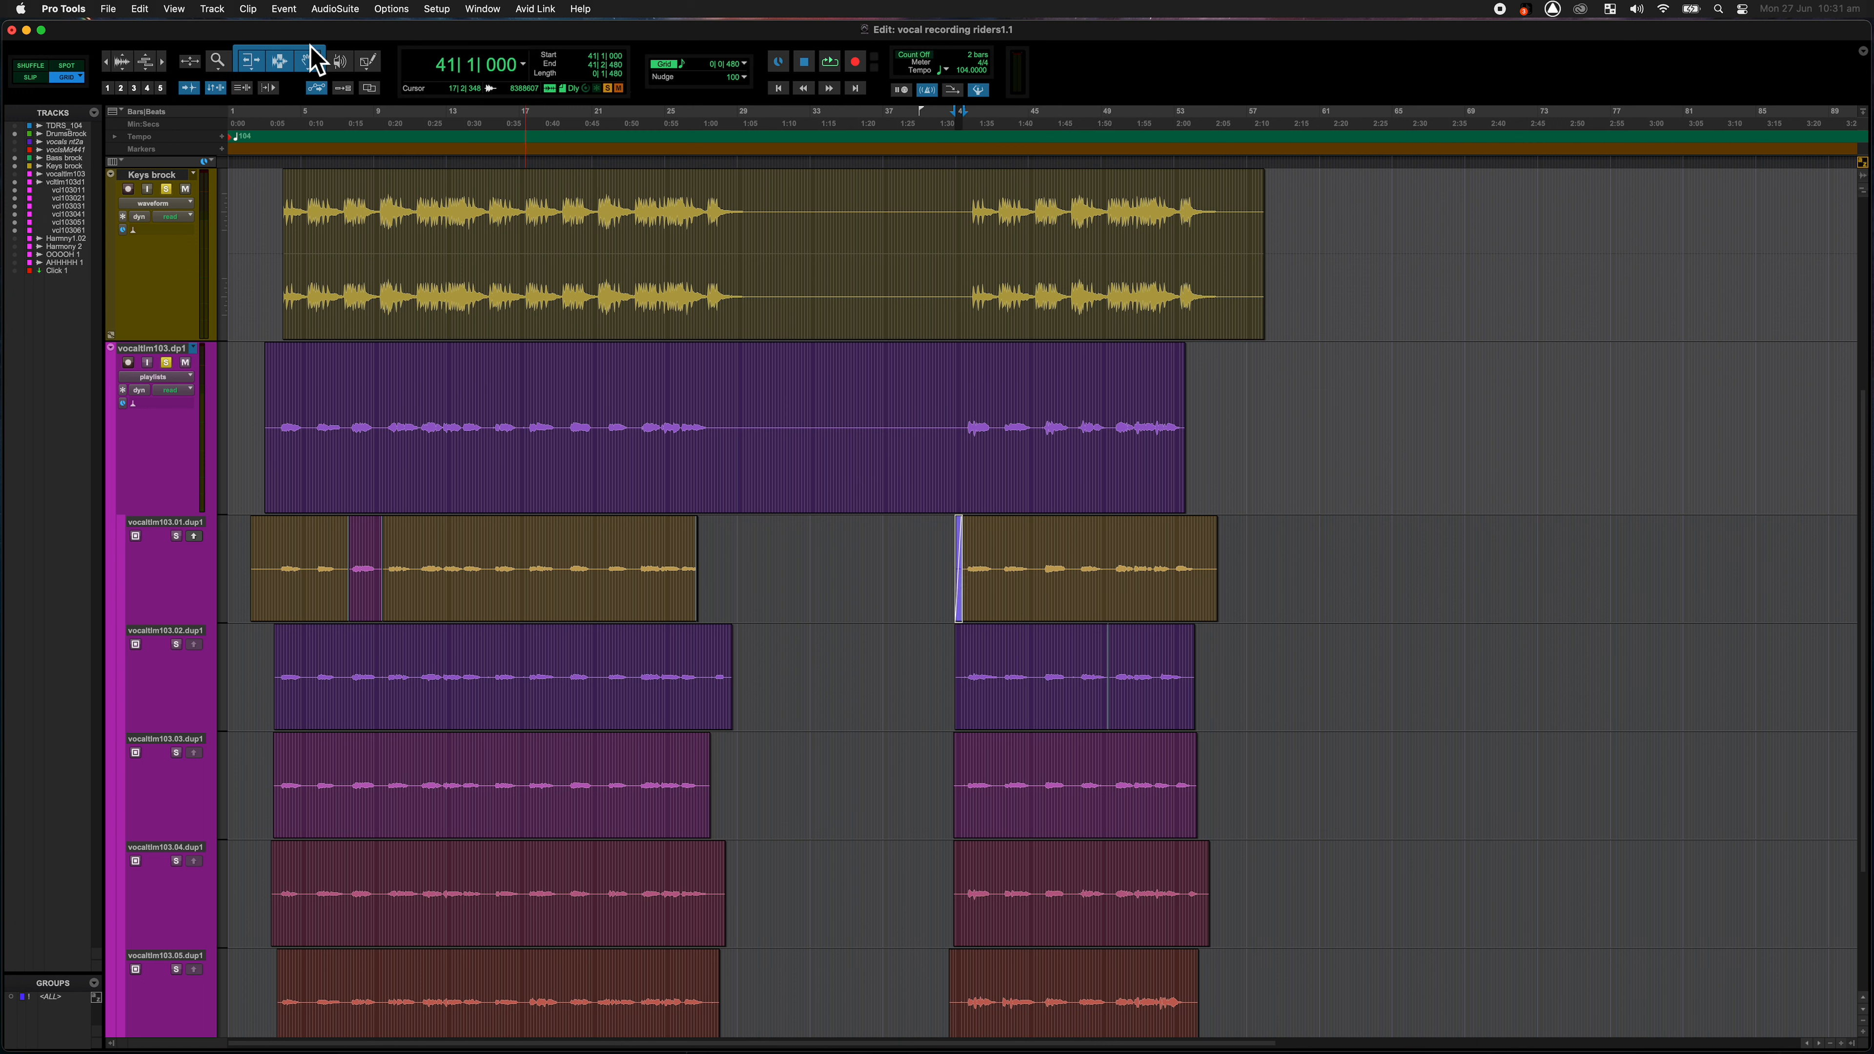
click(281, 62)
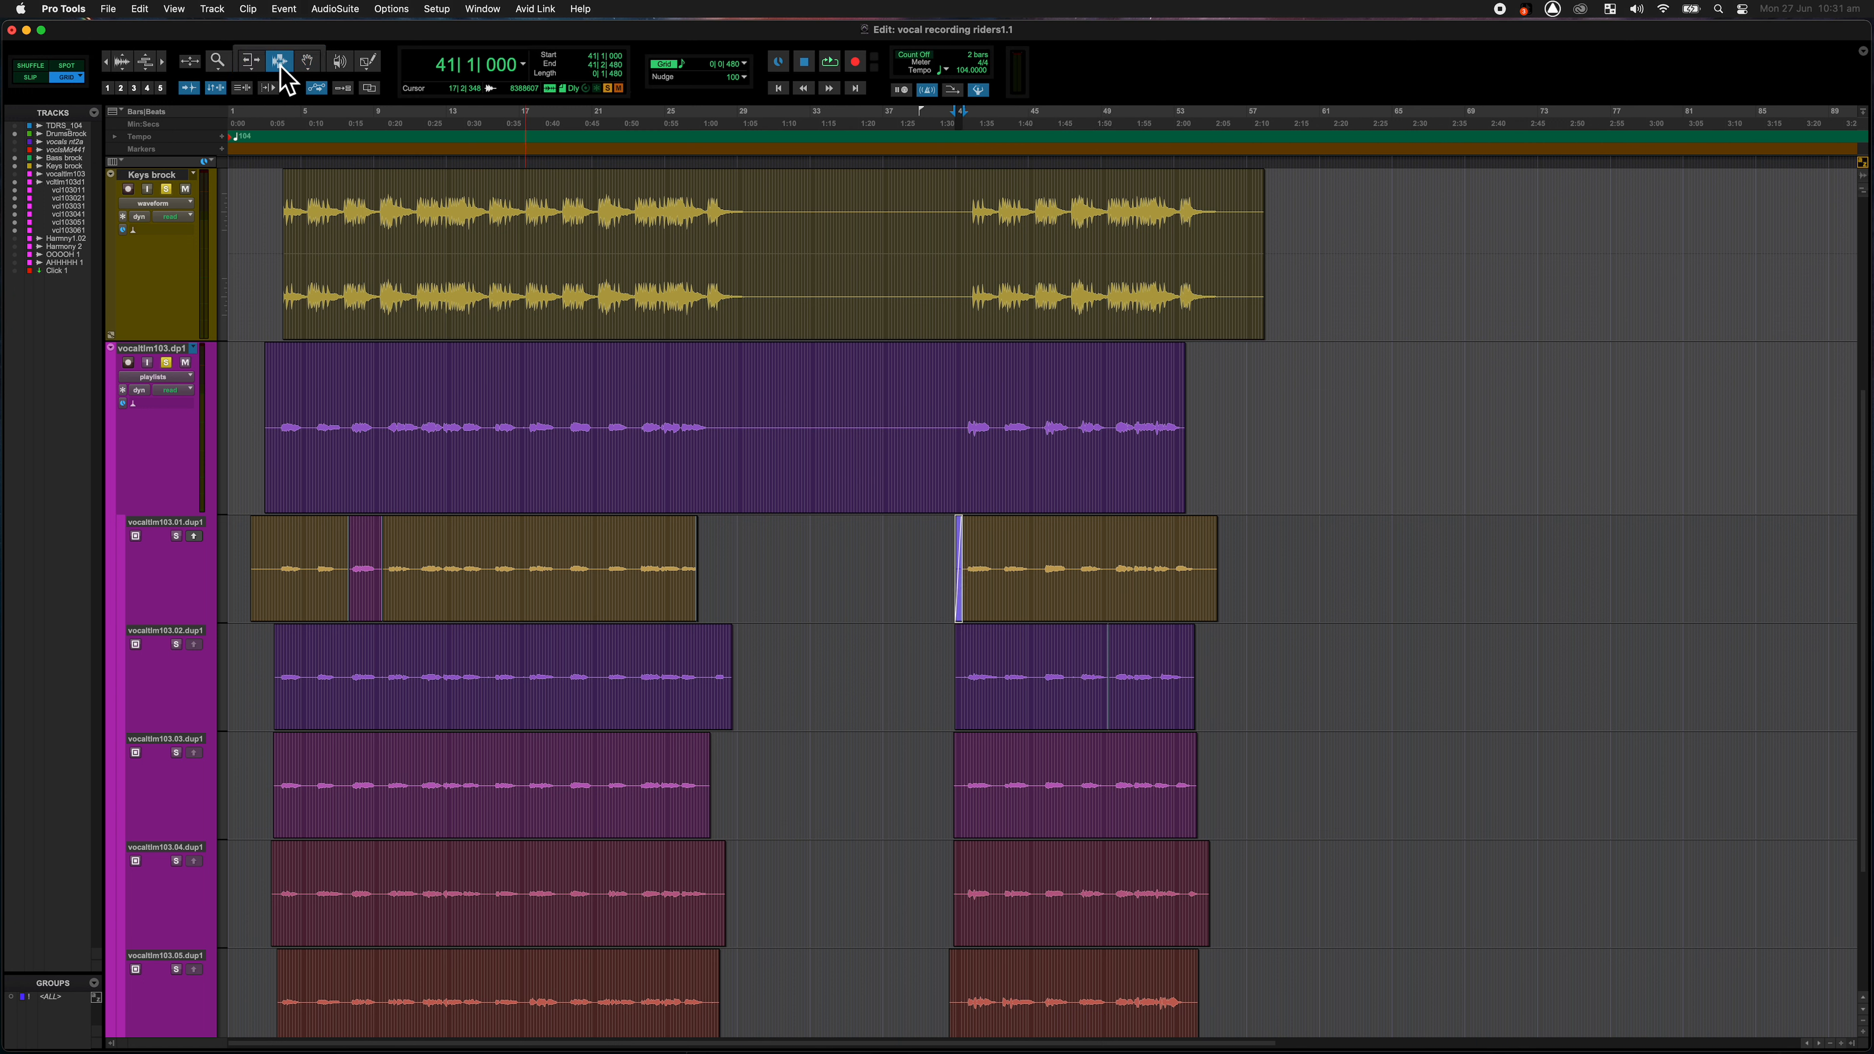
click(282, 49)
click(936, 575)
click(963, 616)
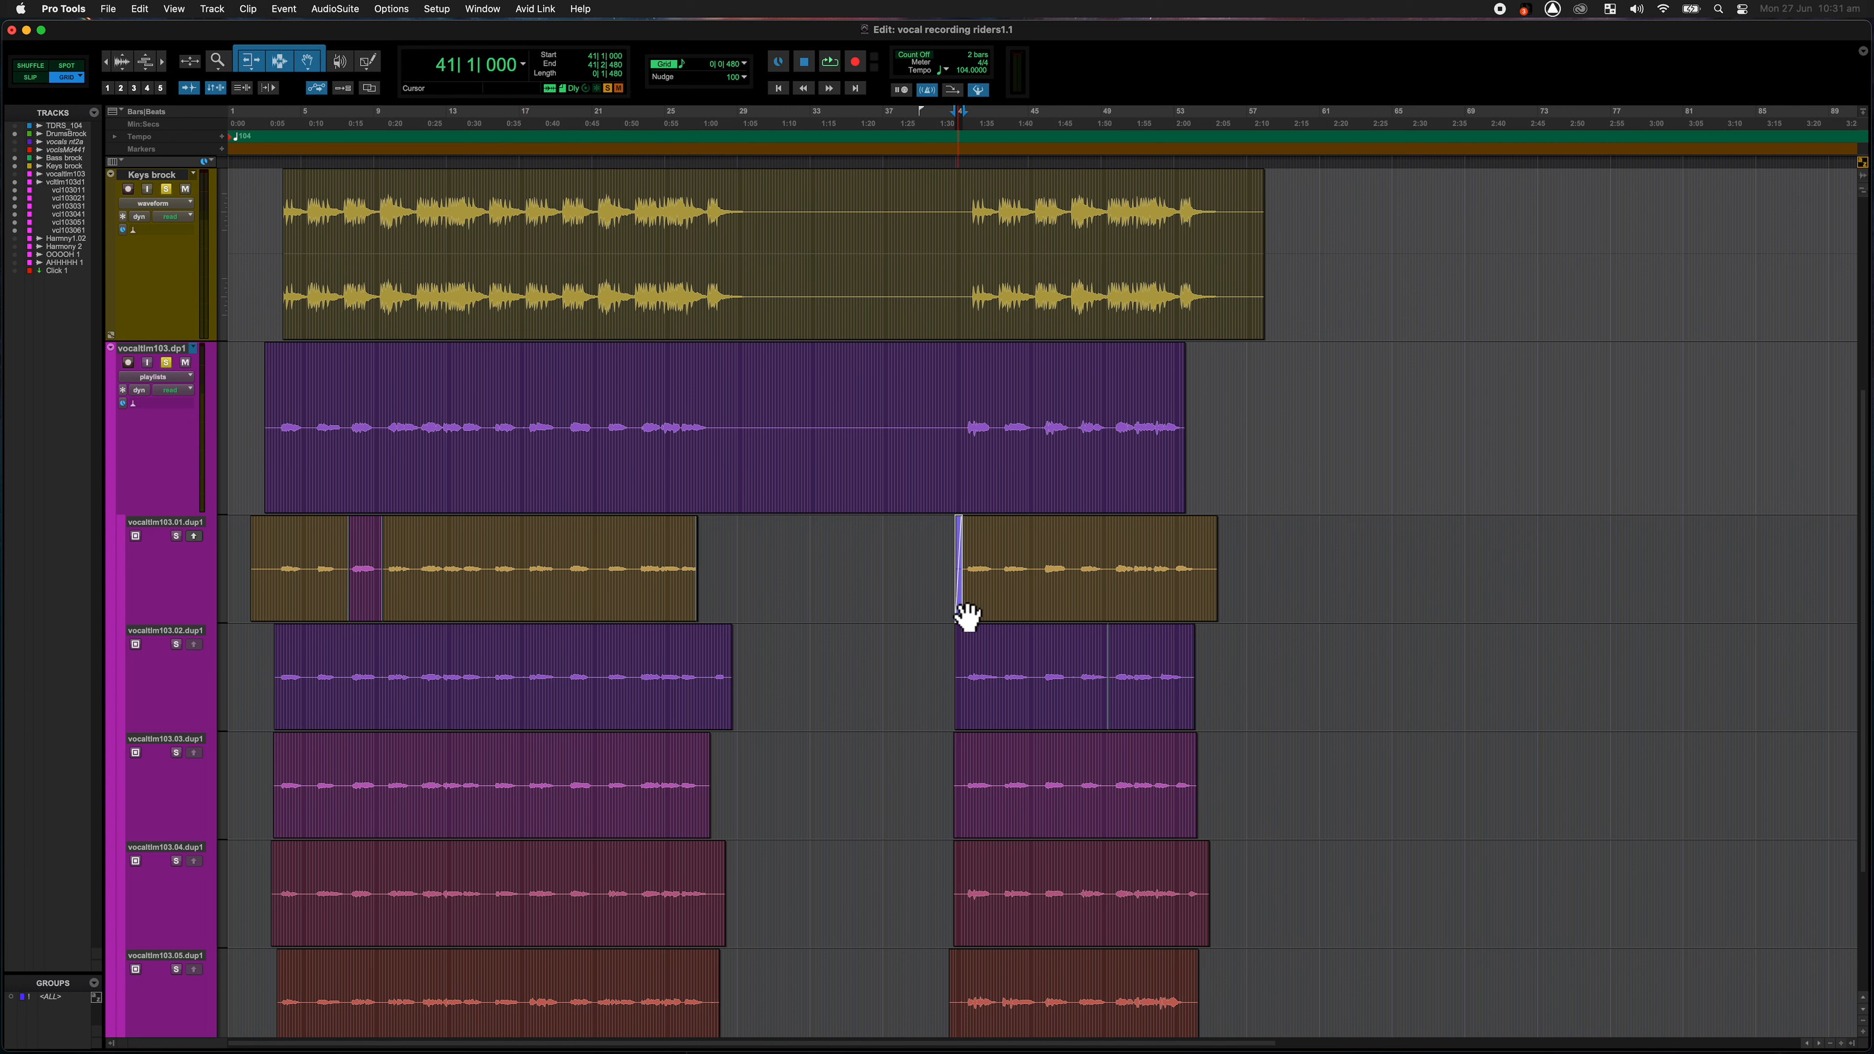
key(BackSpace)
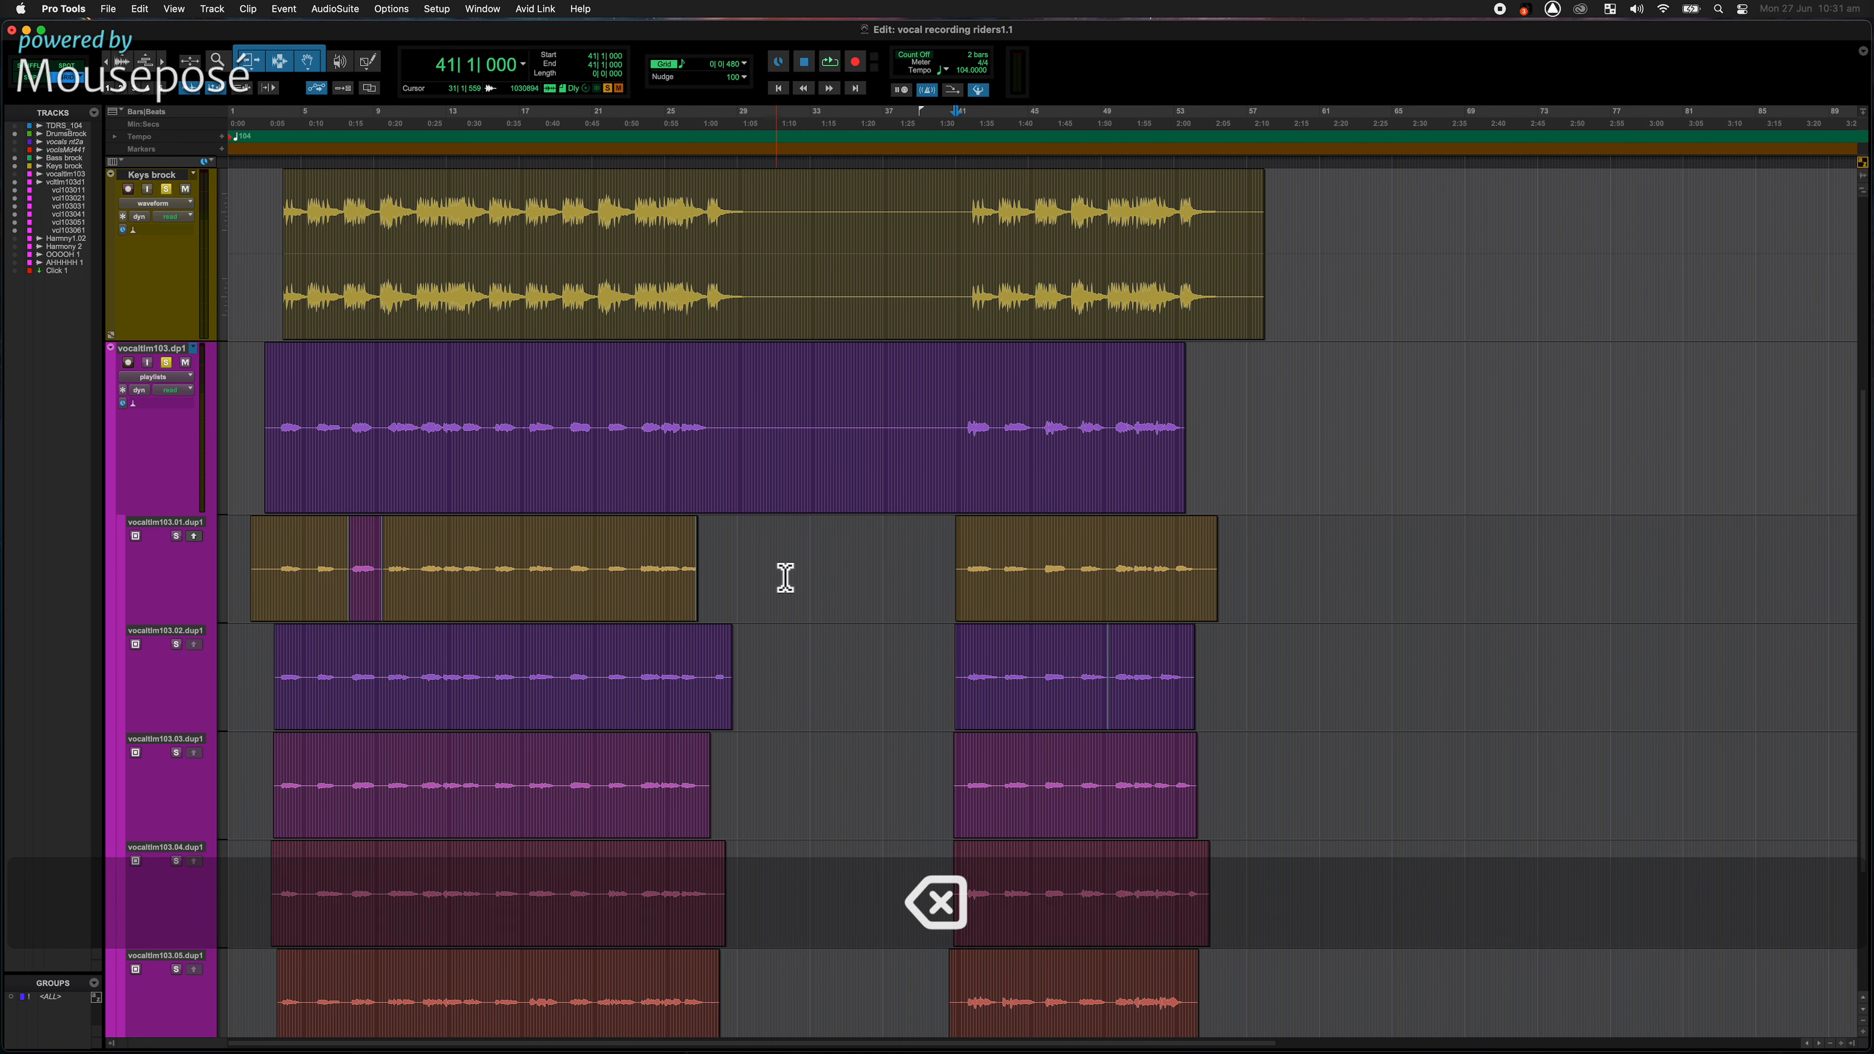
Step: Select all clips on the first alternate playlist and locate the Consolidate Clip command without applying it
click(1127, 558)
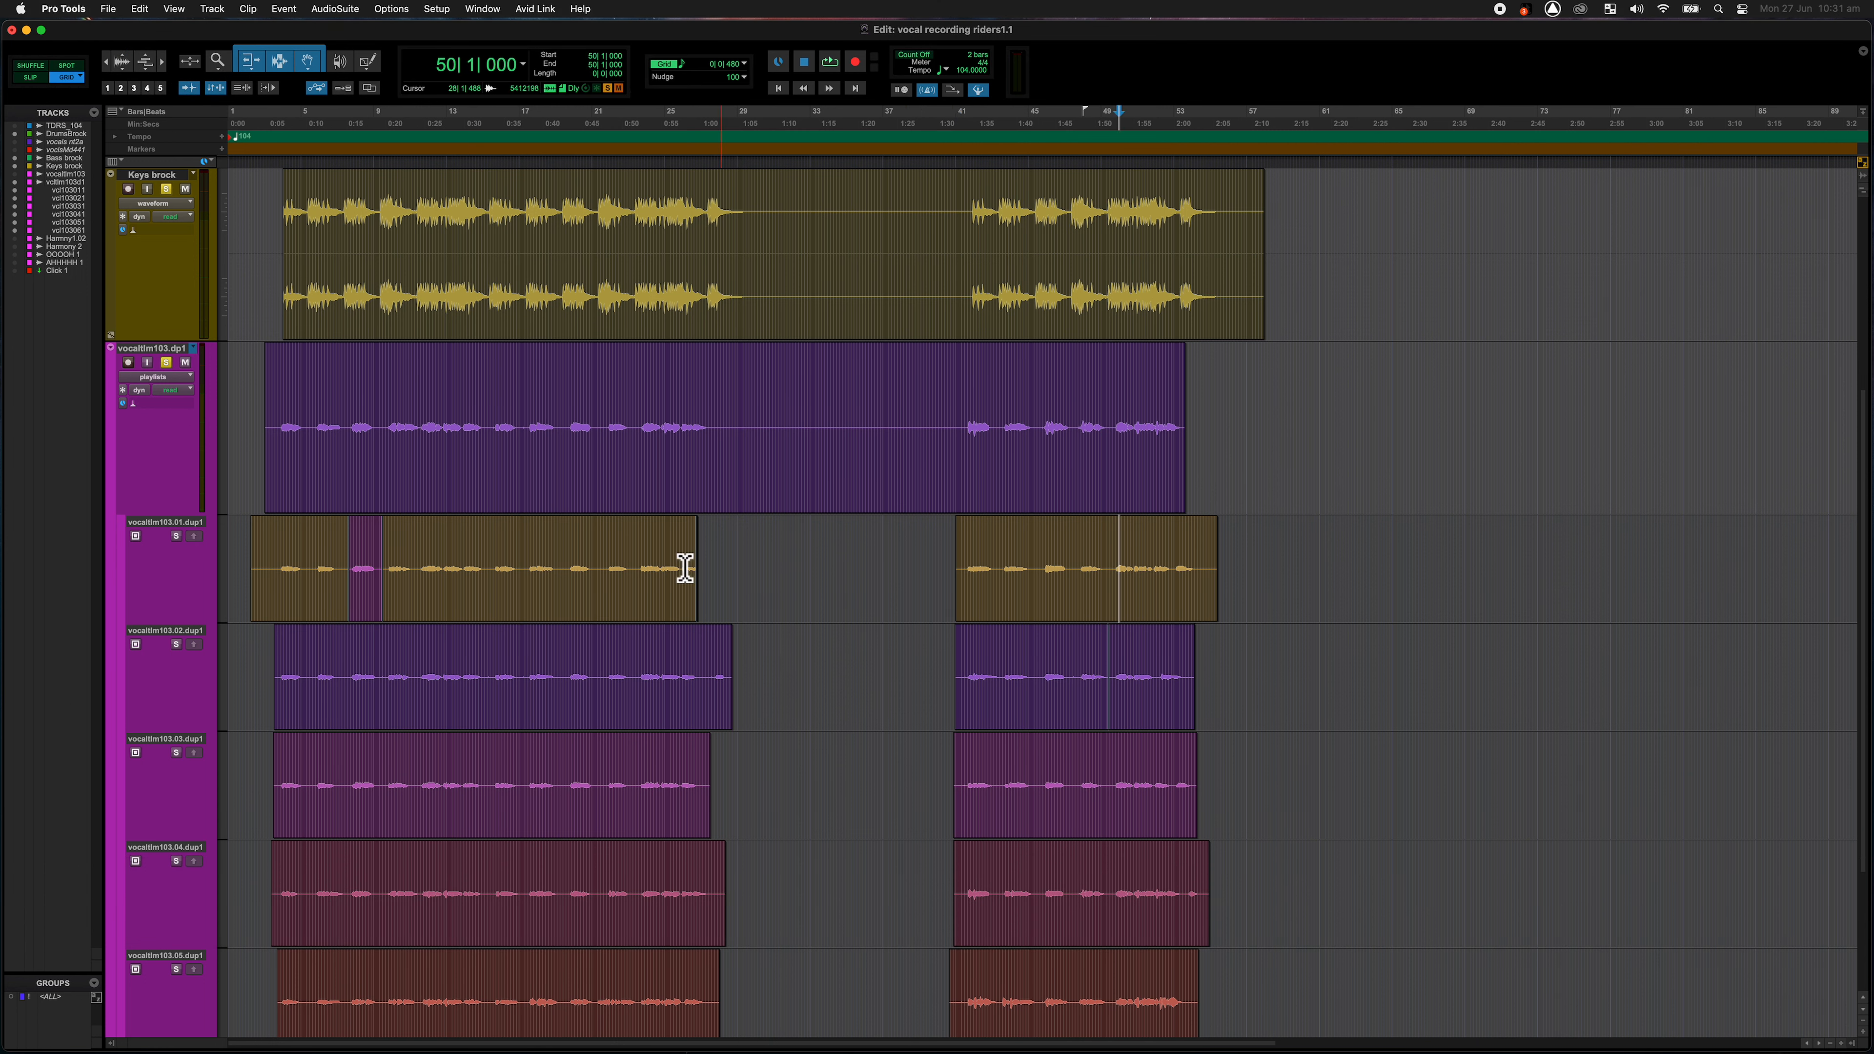
triple_click(899, 550)
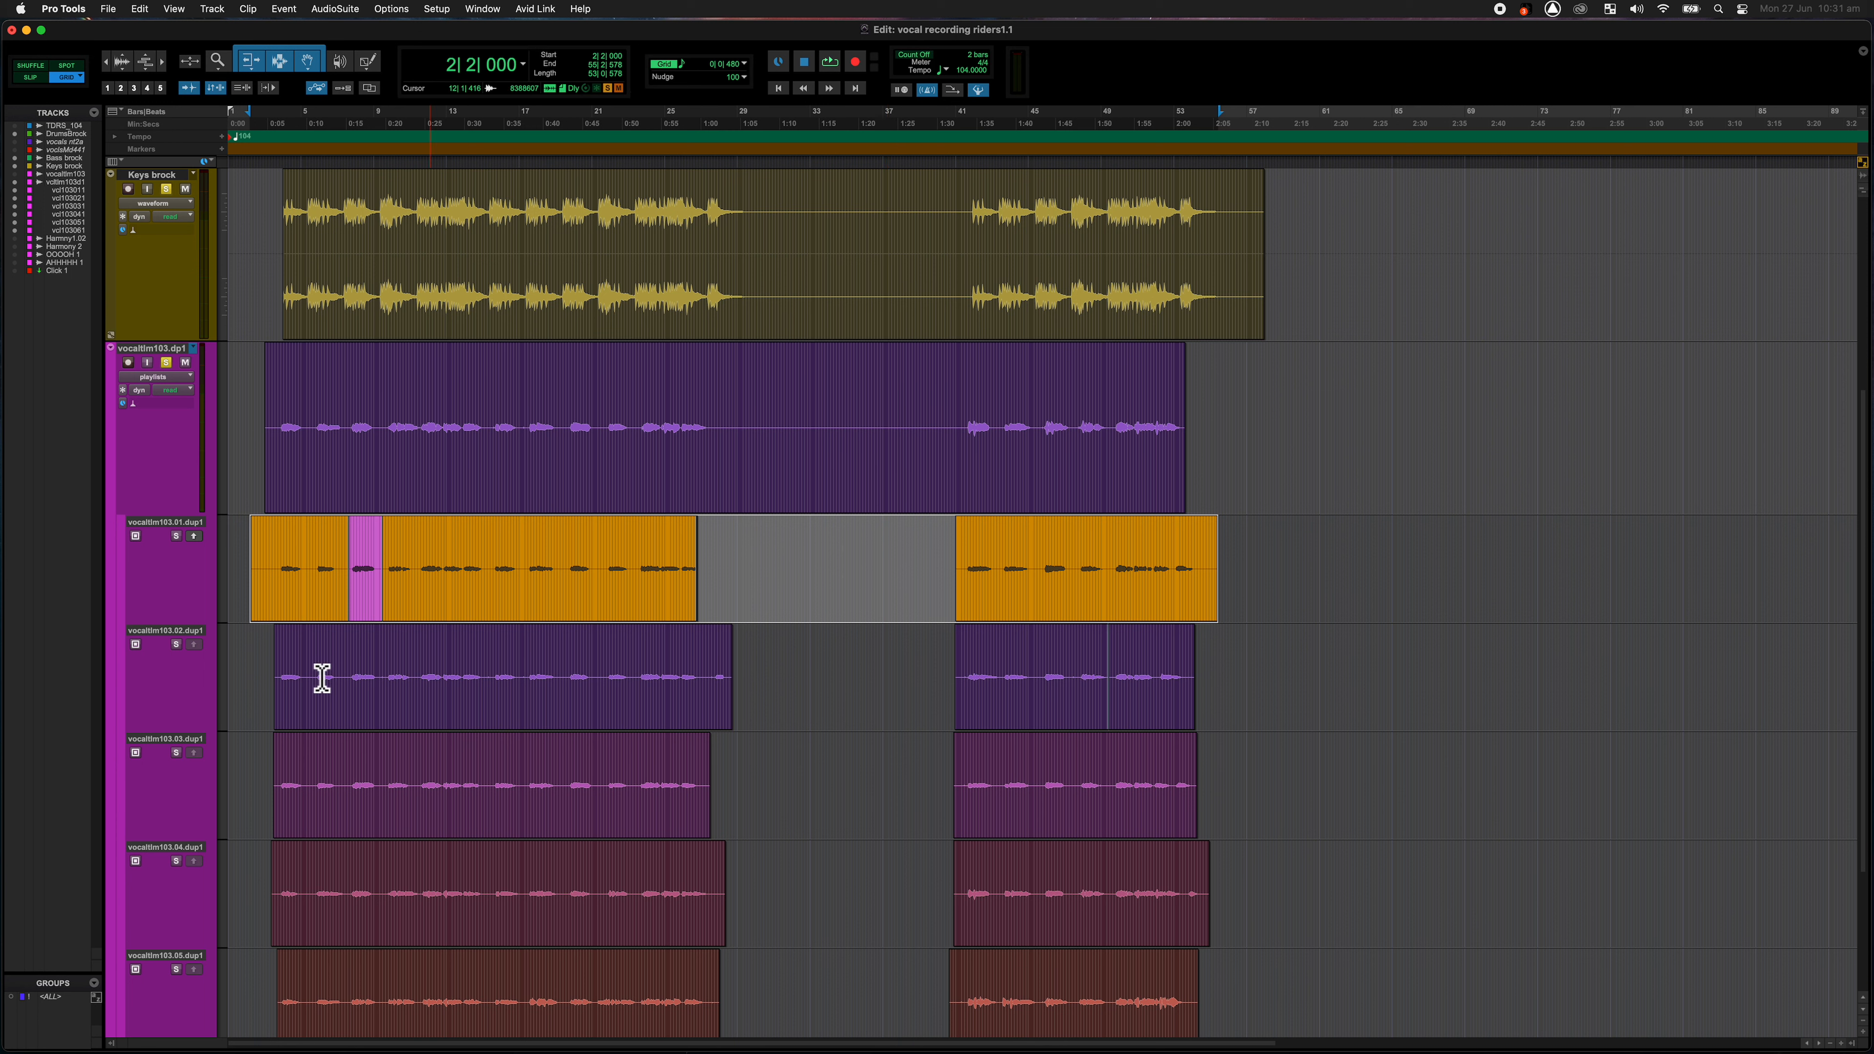
scroll(271, 394, up, 5)
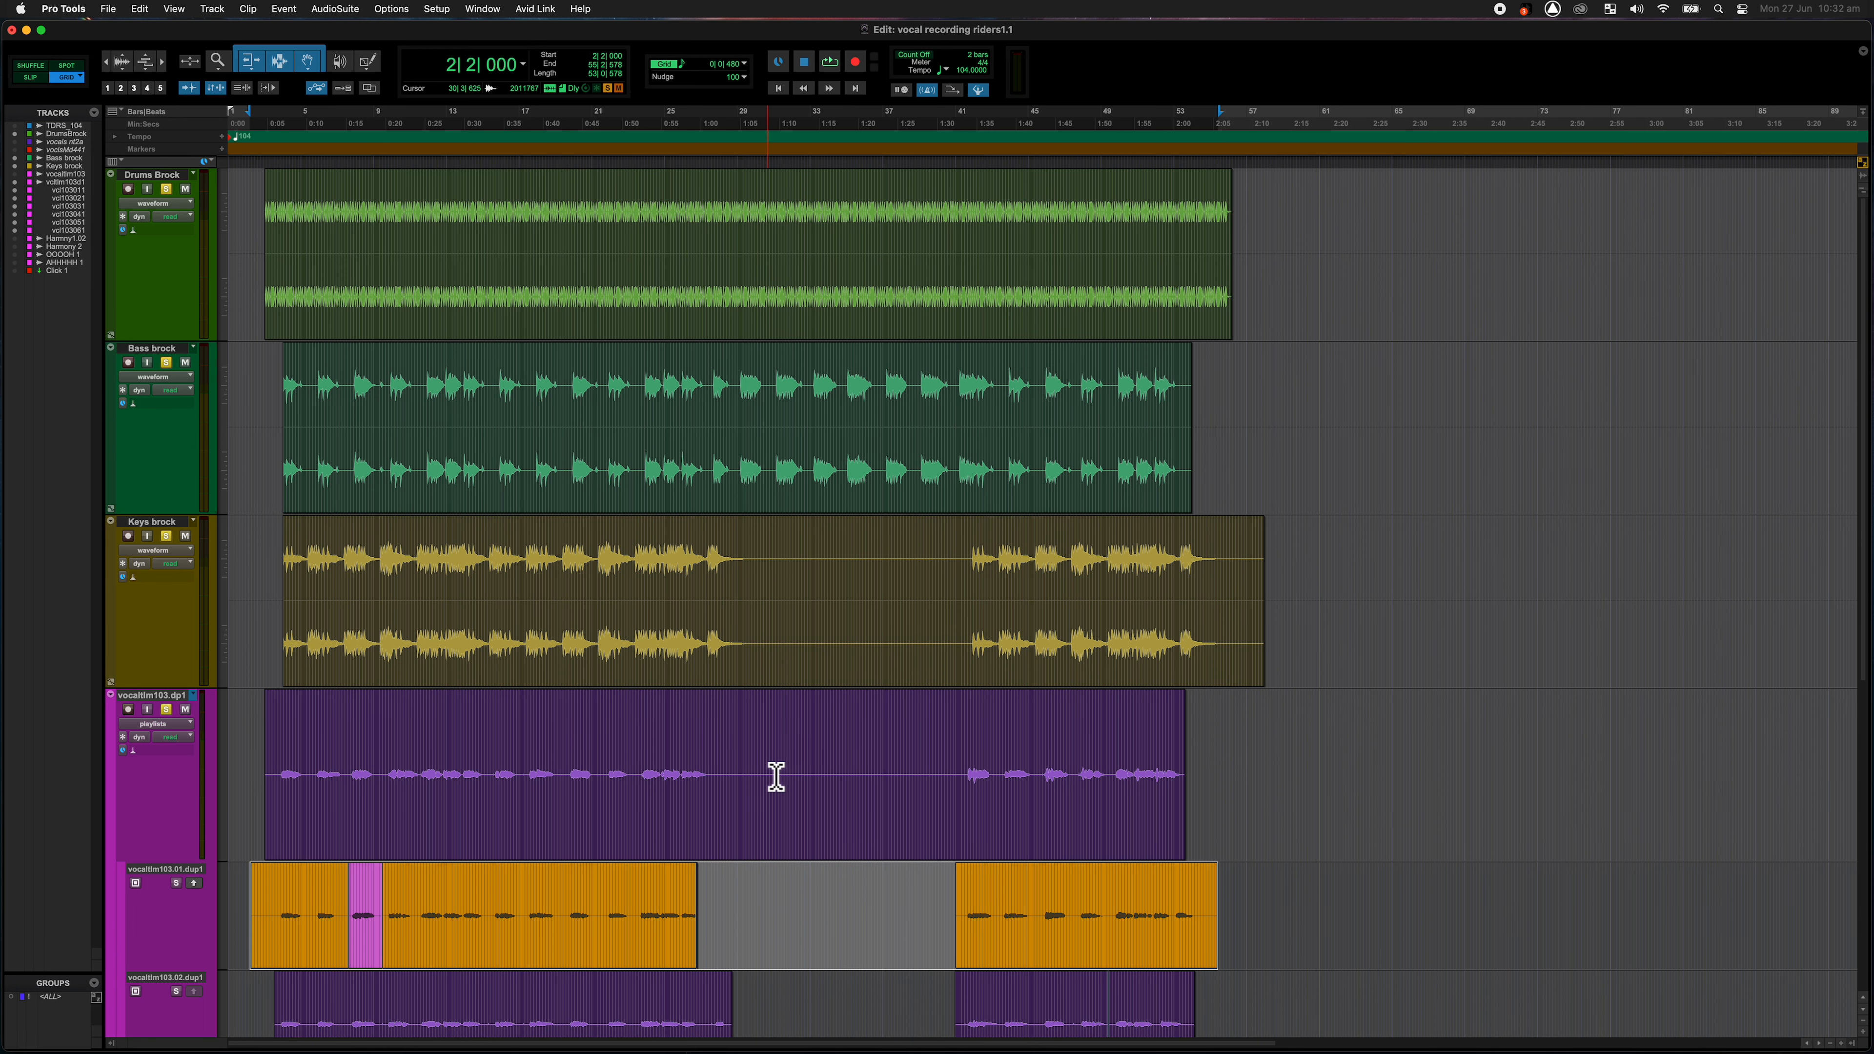
scroll(776, 777, down, 7)
click(139, 8)
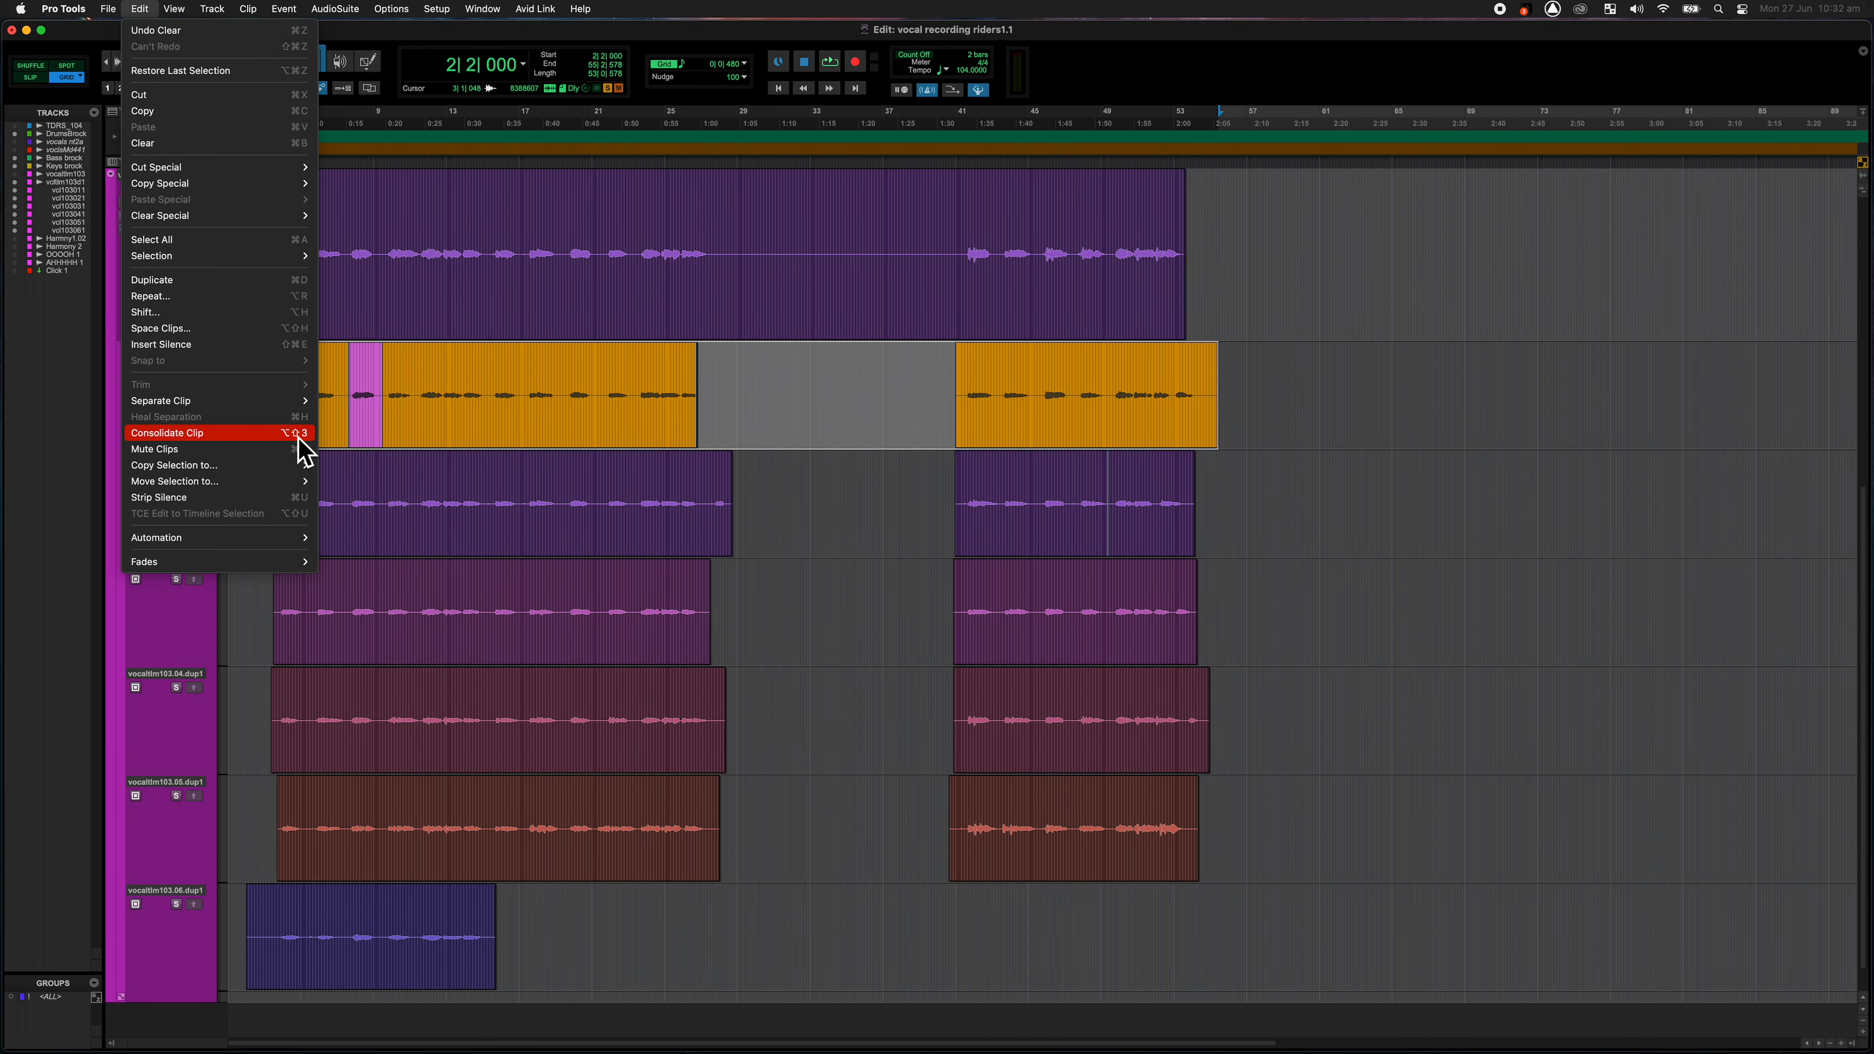
click(727, 411)
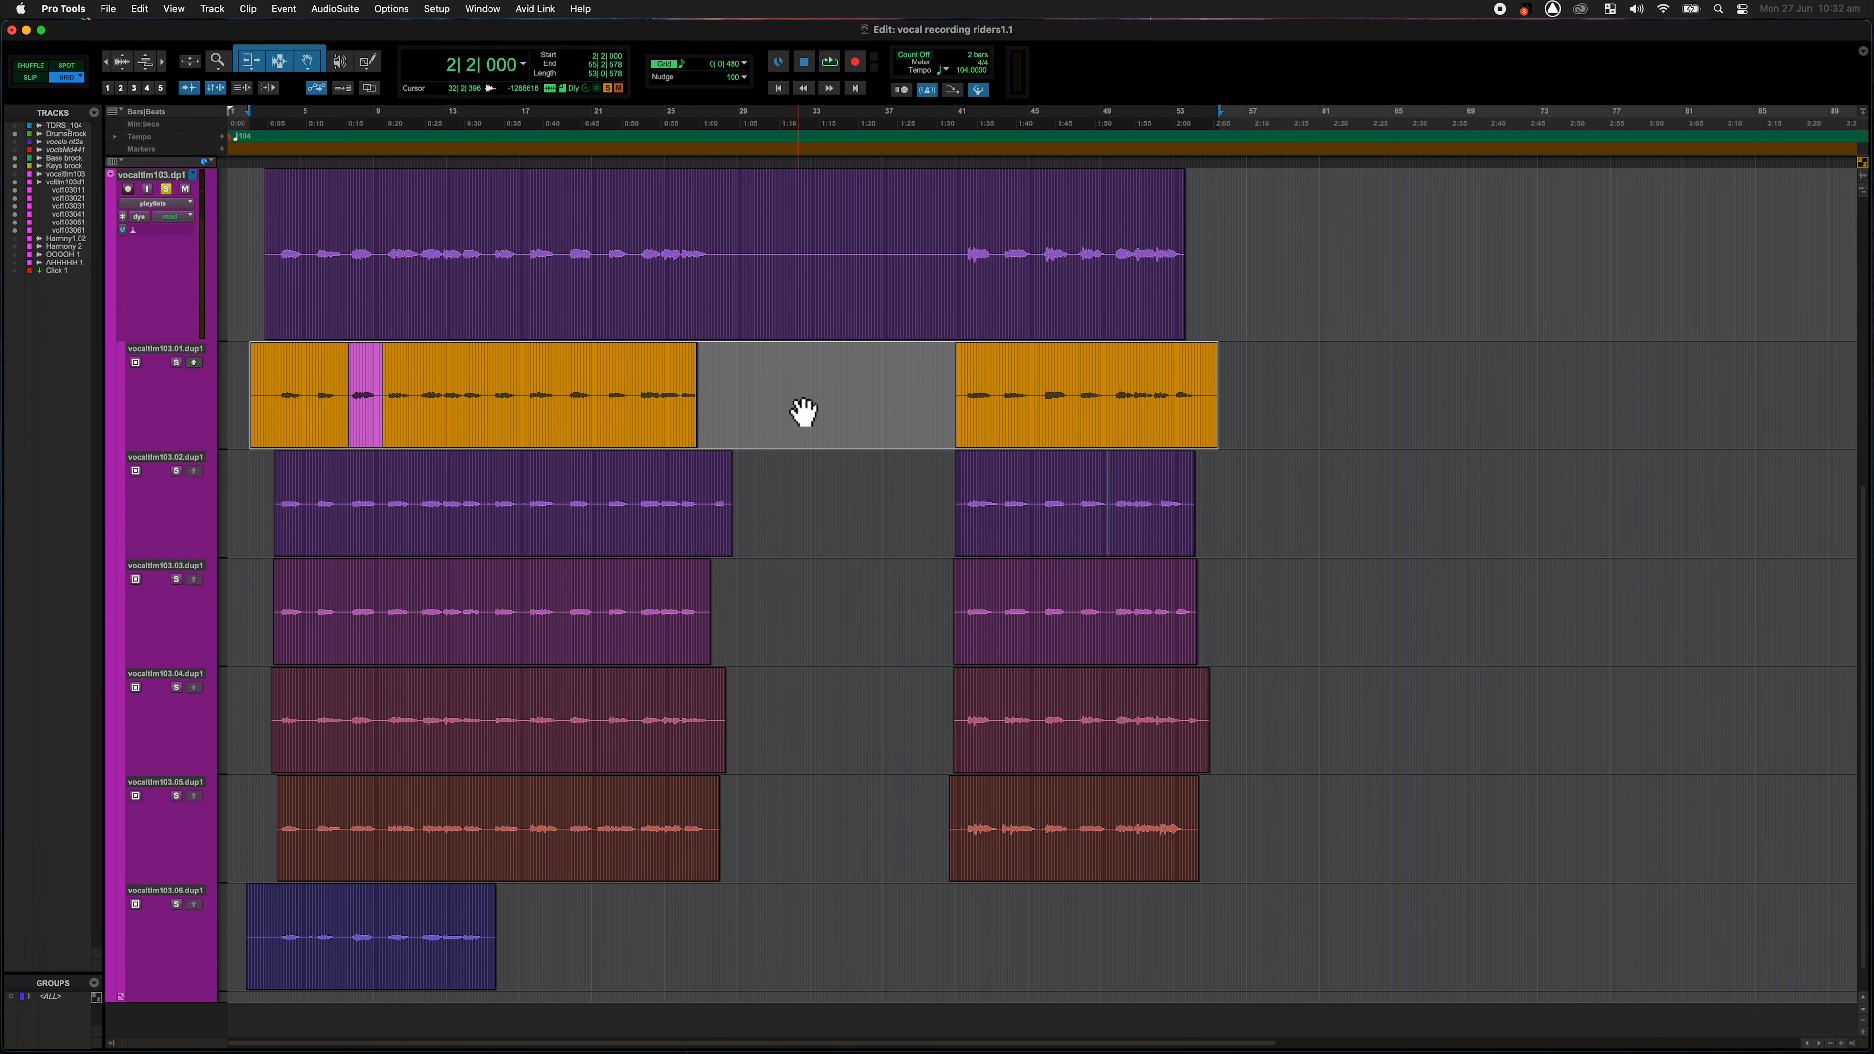
scroll(803, 412, up, 7)
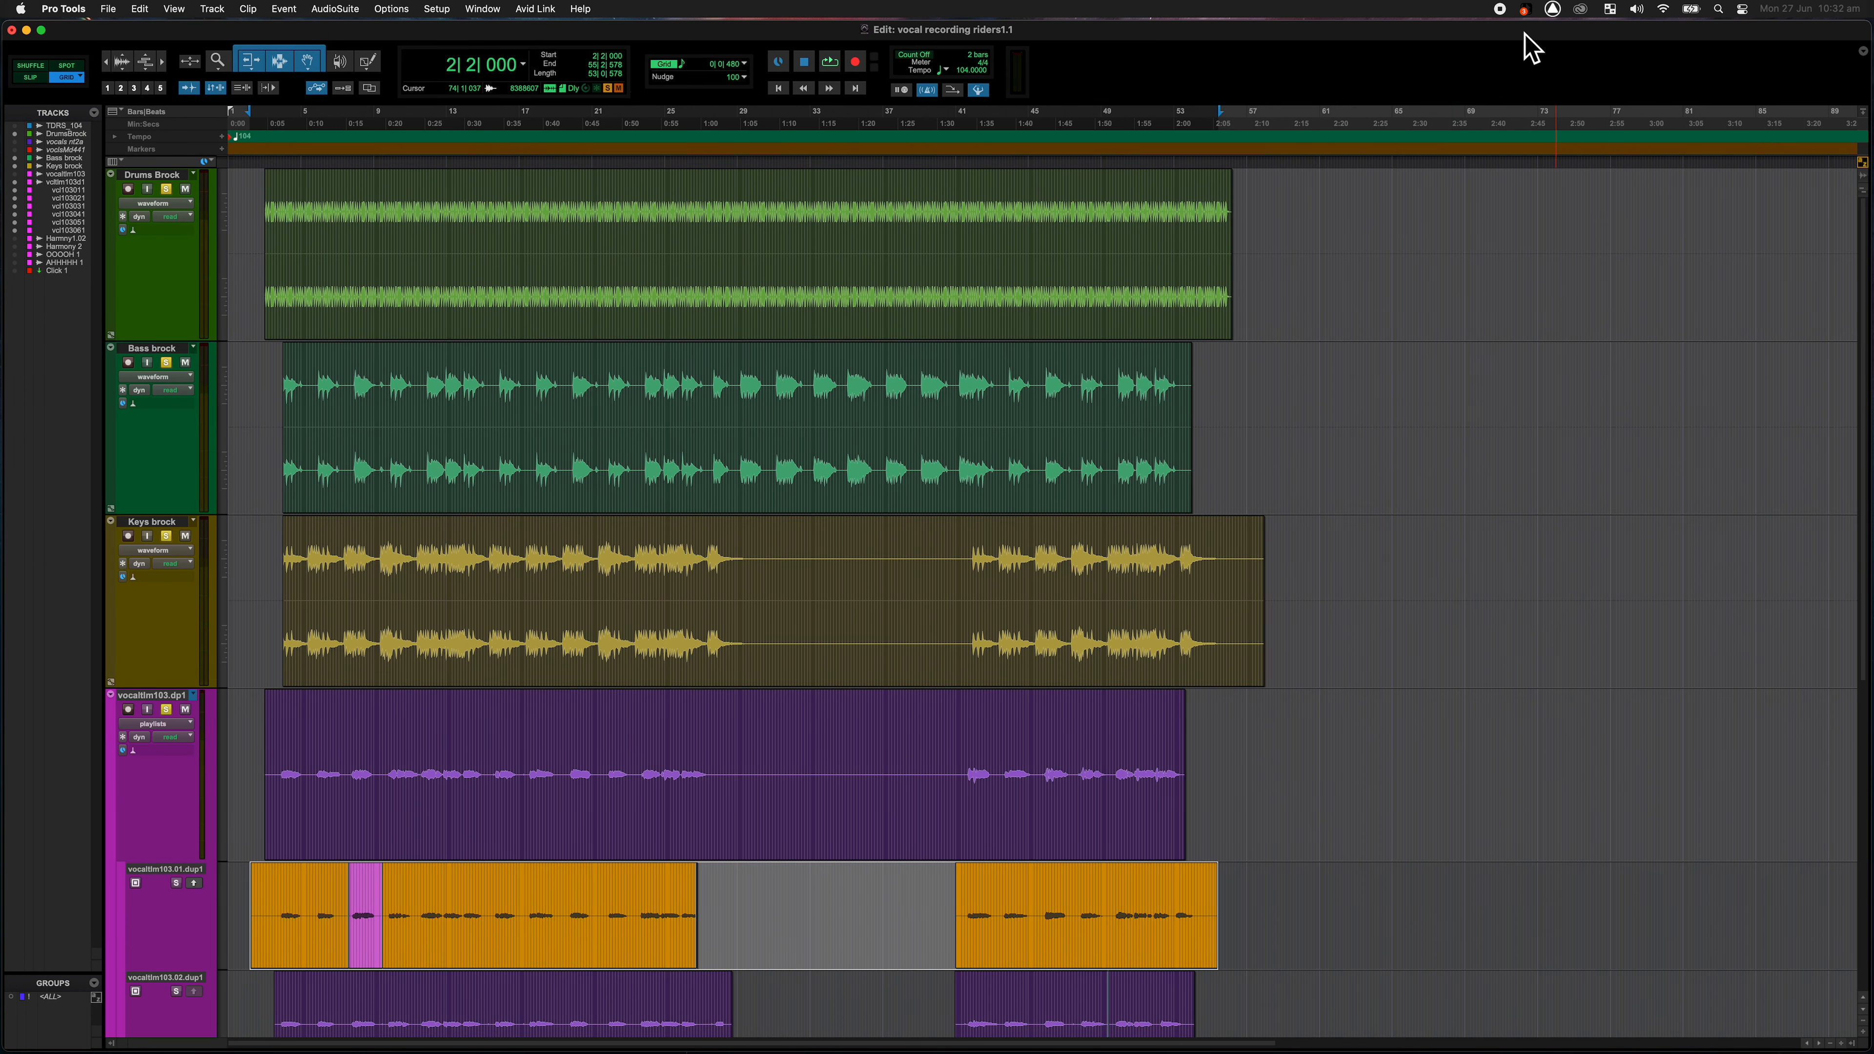